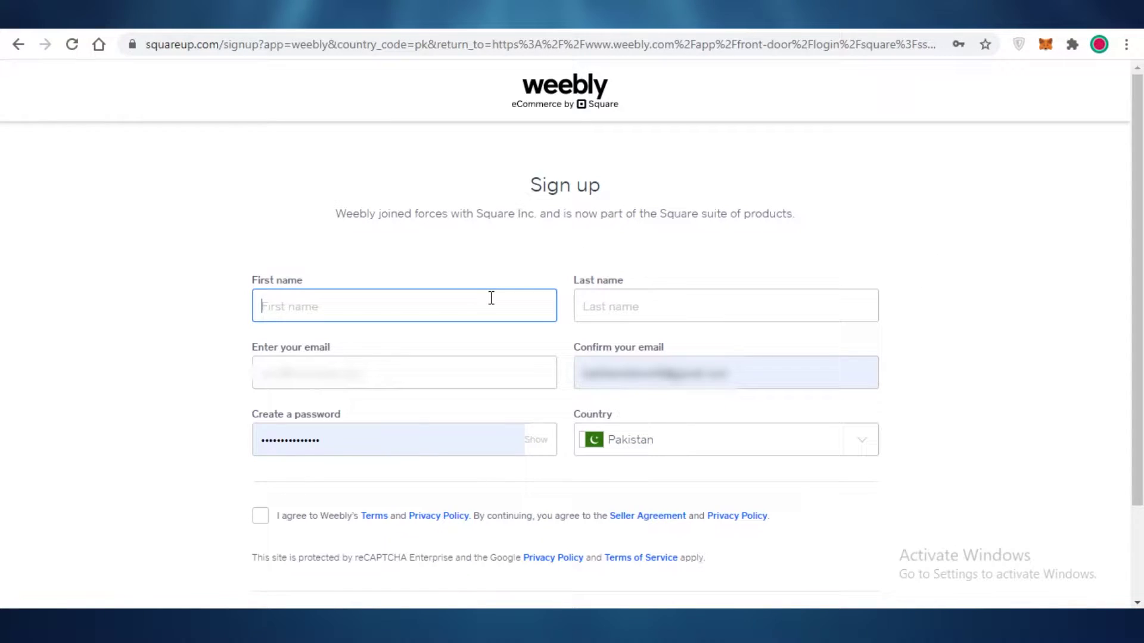
type("JaneDoe")
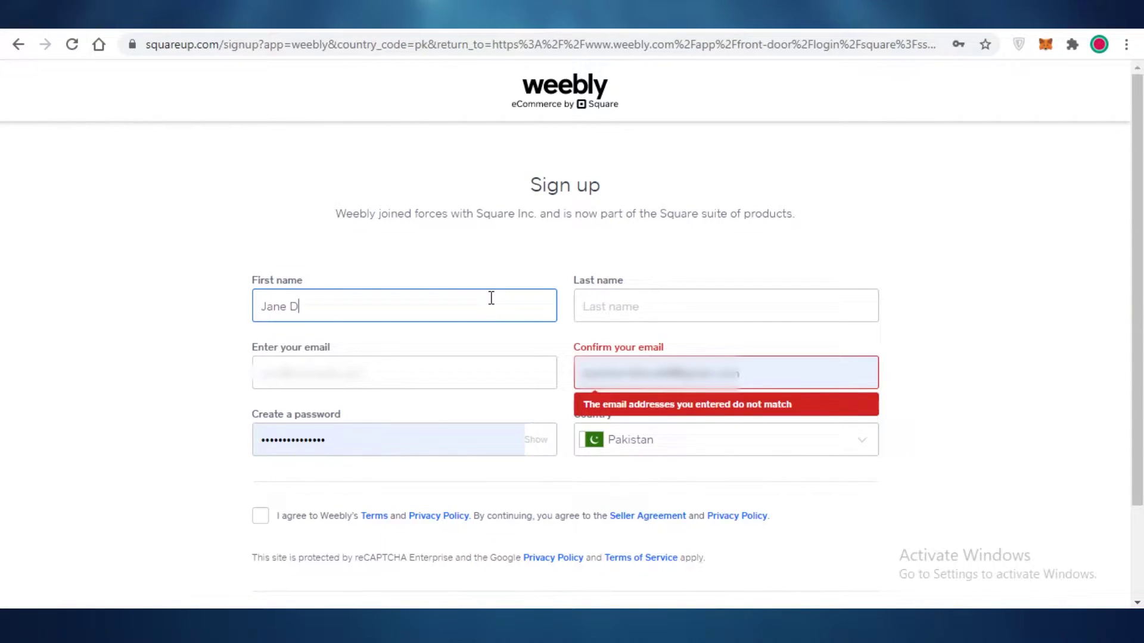
- Fix the first name and confirm email, agree to the terms, and submit sign-up
left_click(722, 306)
type("D")
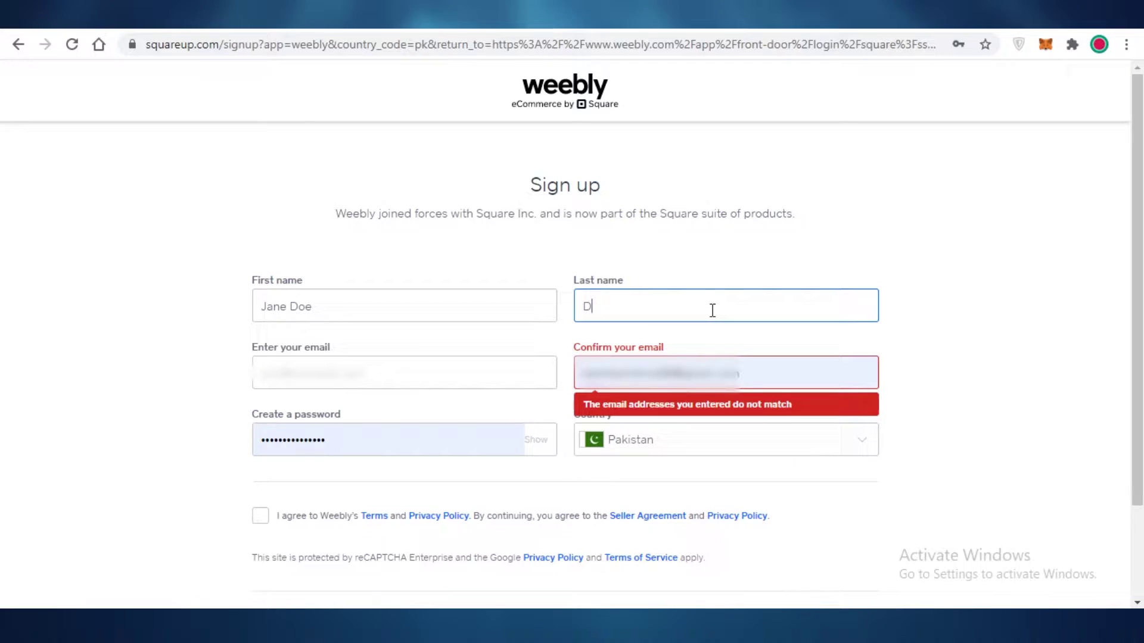
type("oor")
left_click(337, 306)
key("BackSpace")
key("BackSpace")
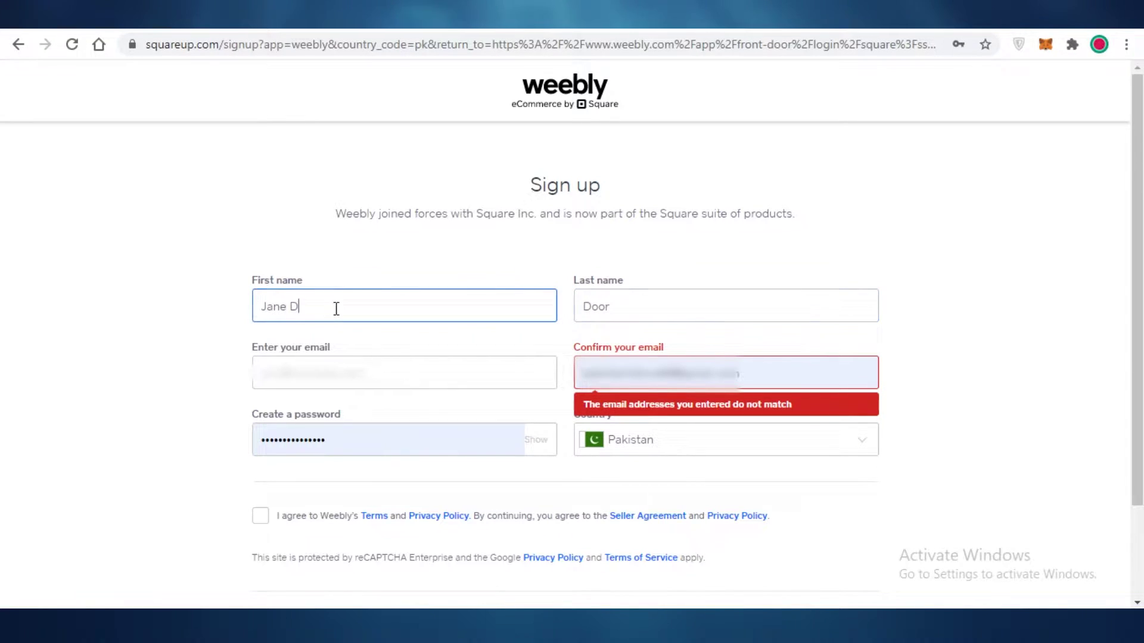
left_click(315, 375)
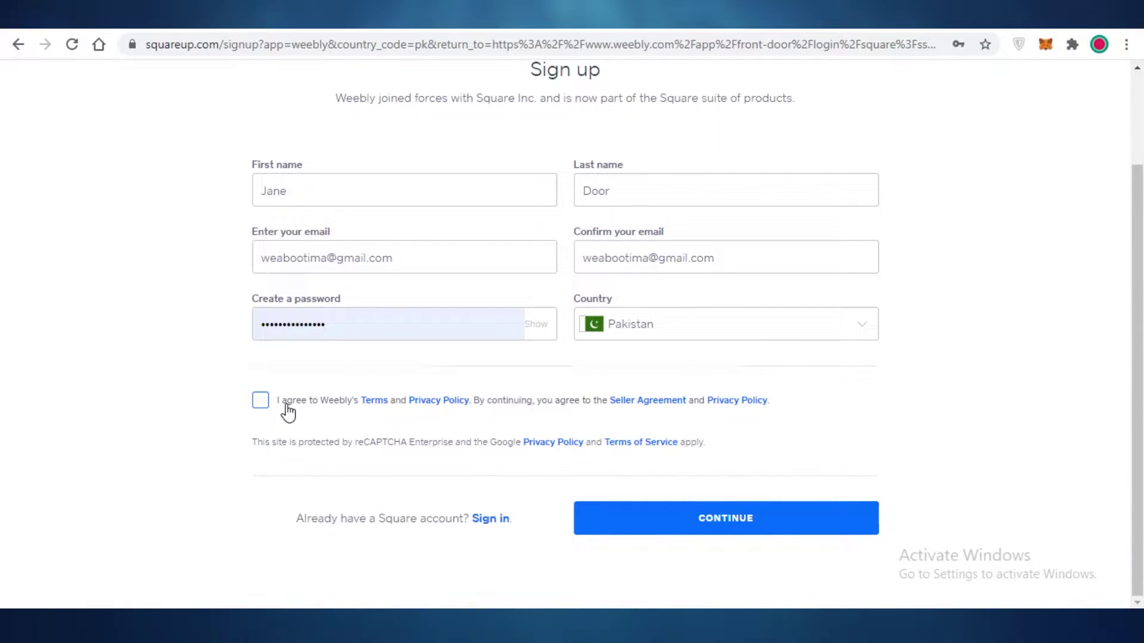
left_click(259, 401)
left_click(778, 518)
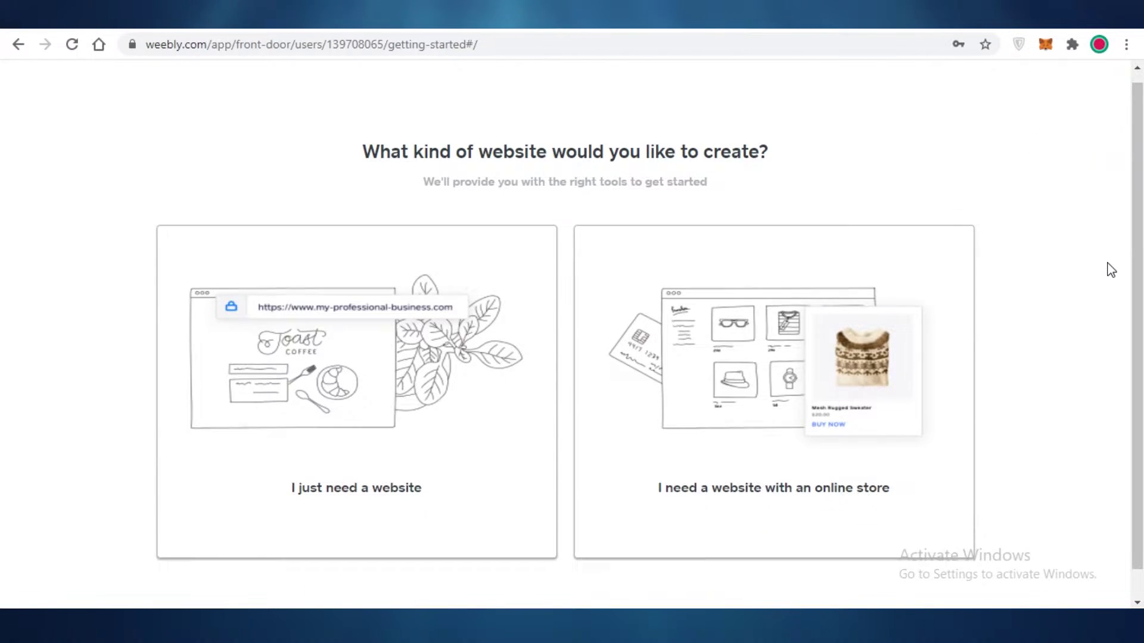
scroll(1108, 268, "down", 1)
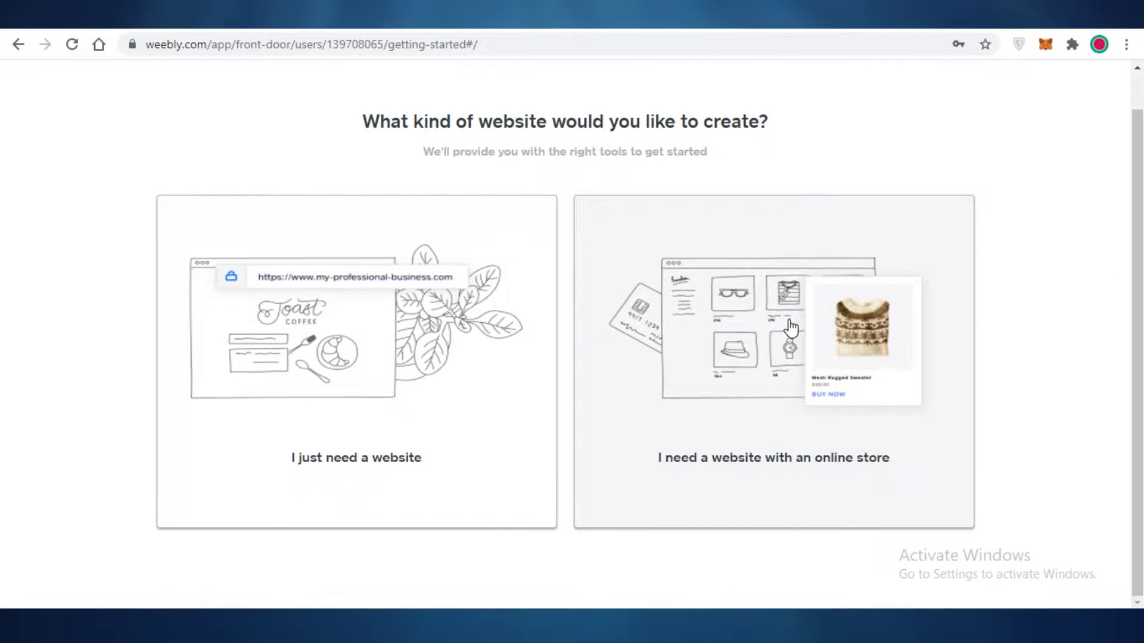
- Choose a website without a store and browse Portfolio, Personal, Event, Blog, Coming Soon, Other themes
left_click(349, 341)
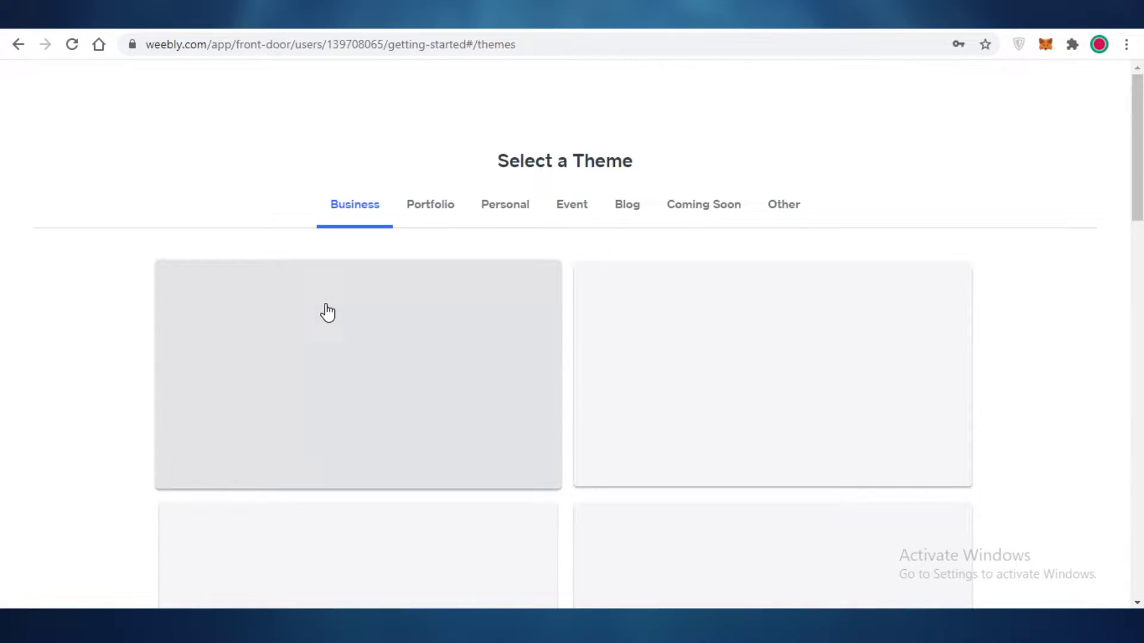
scroll(695, 201, "down", 3)
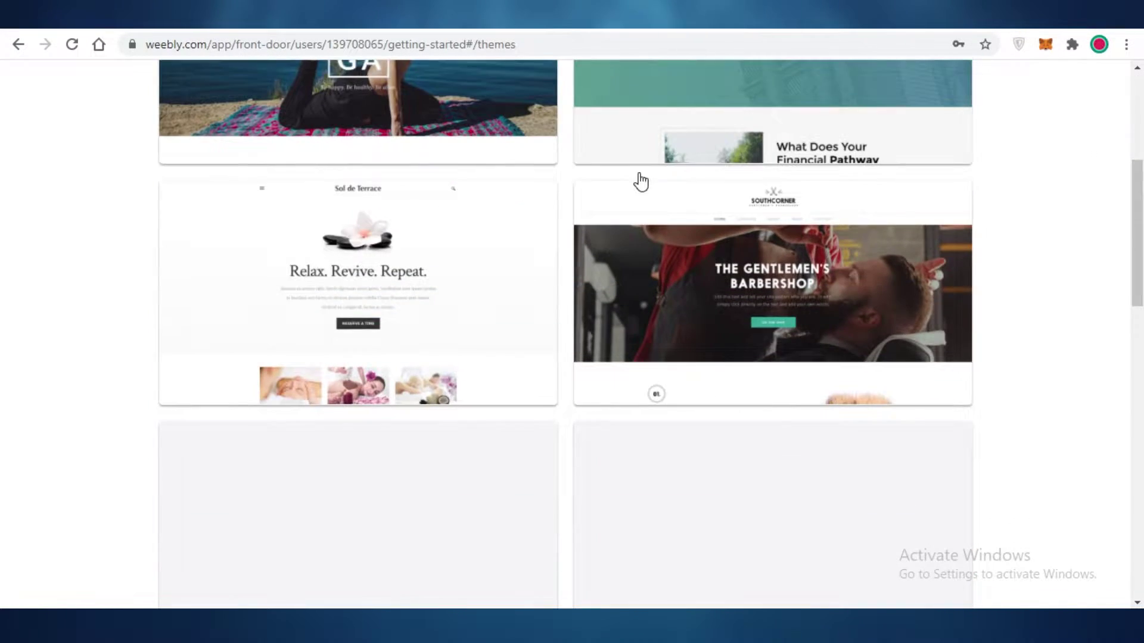
scroll(348, 188, "up", 3)
scroll(712, 223, "down", 5)
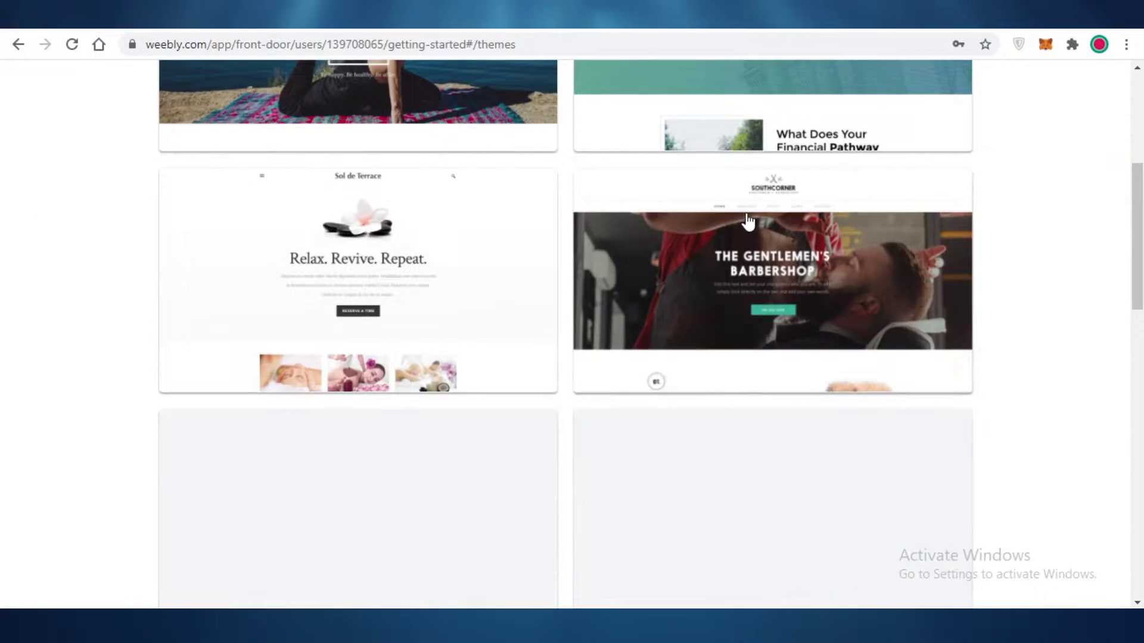
scroll(625, 215, "down", 5)
scroll(518, 241, "down", 5)
scroll(831, 197, "down", 3)
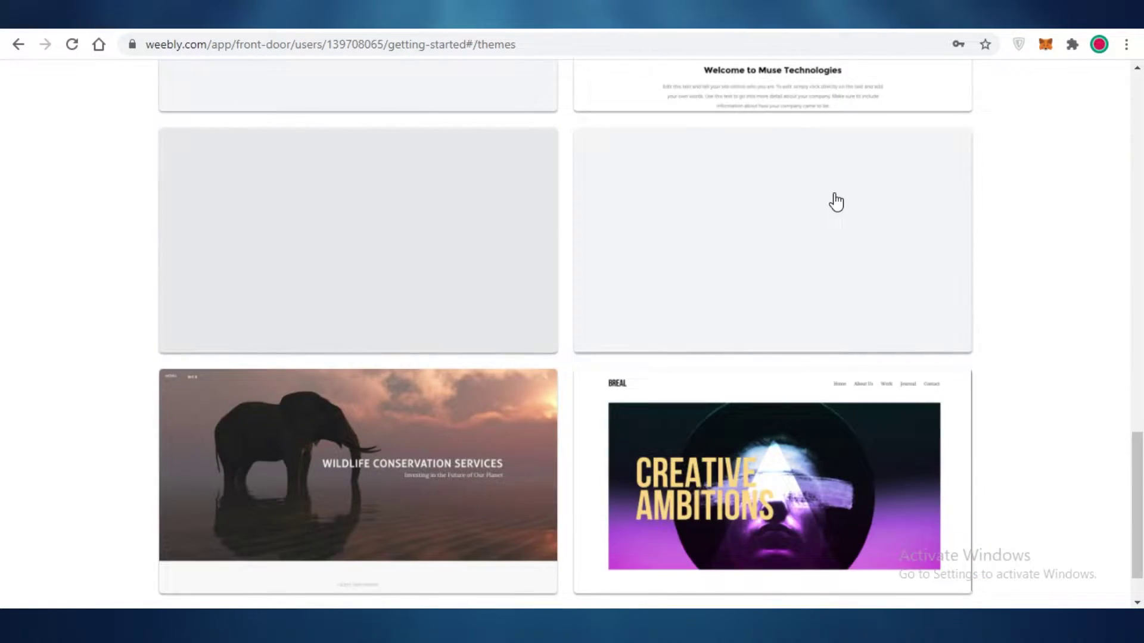
scroll(863, 219, "up", 5)
scroll(880, 241, "up", 5)
scroll(673, 289, "up", 5)
scroll(673, 289, "up", 2)
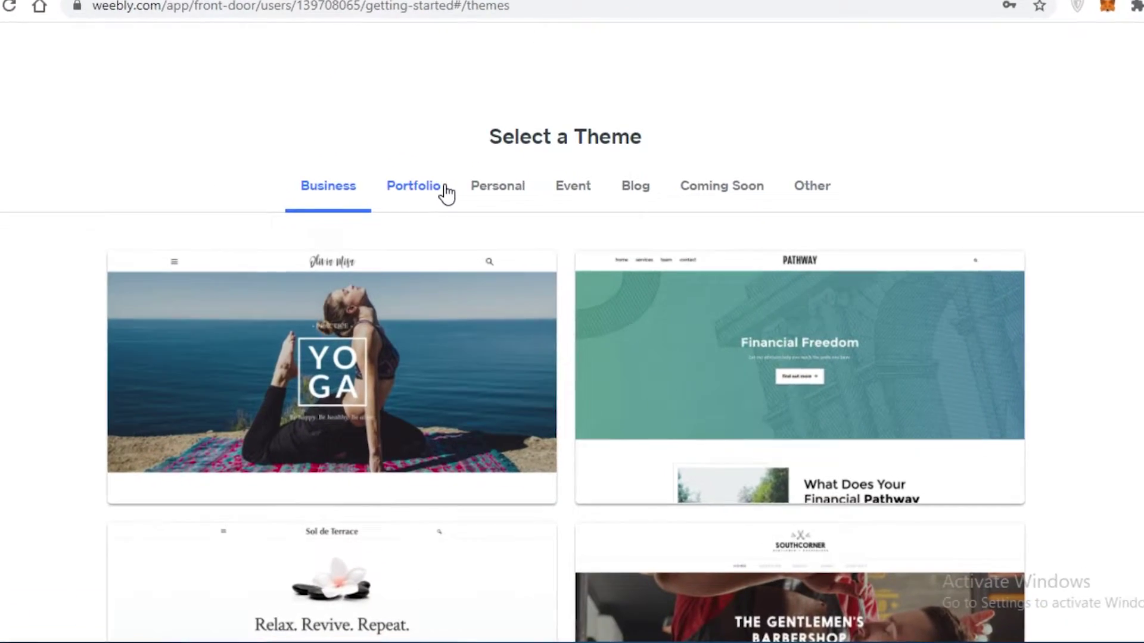
left_click(371, 140)
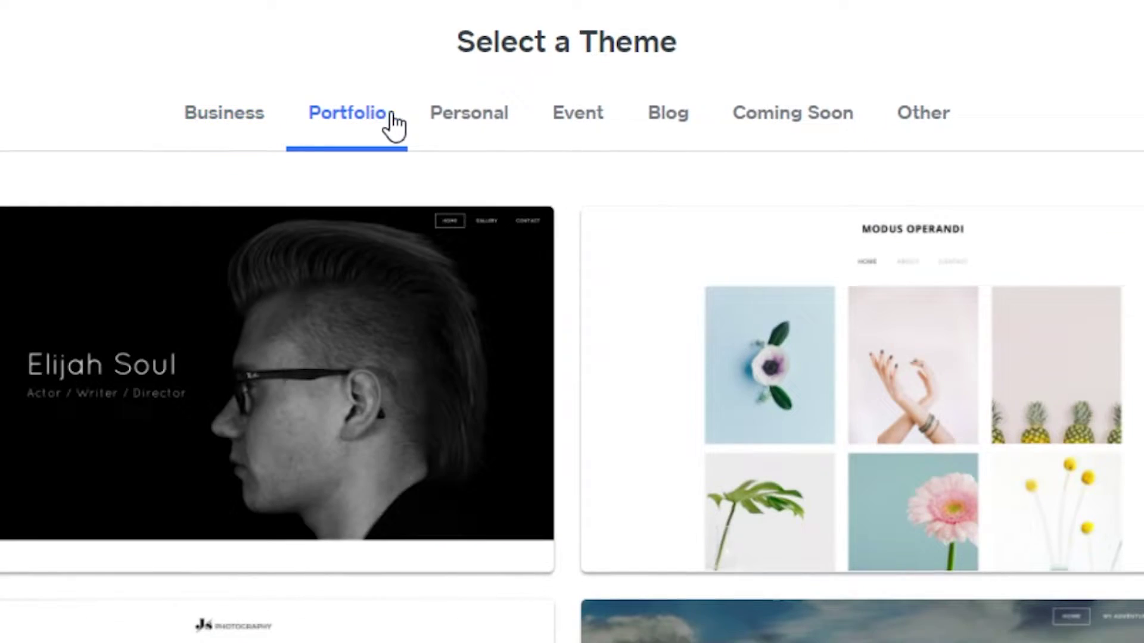
left_click(478, 126)
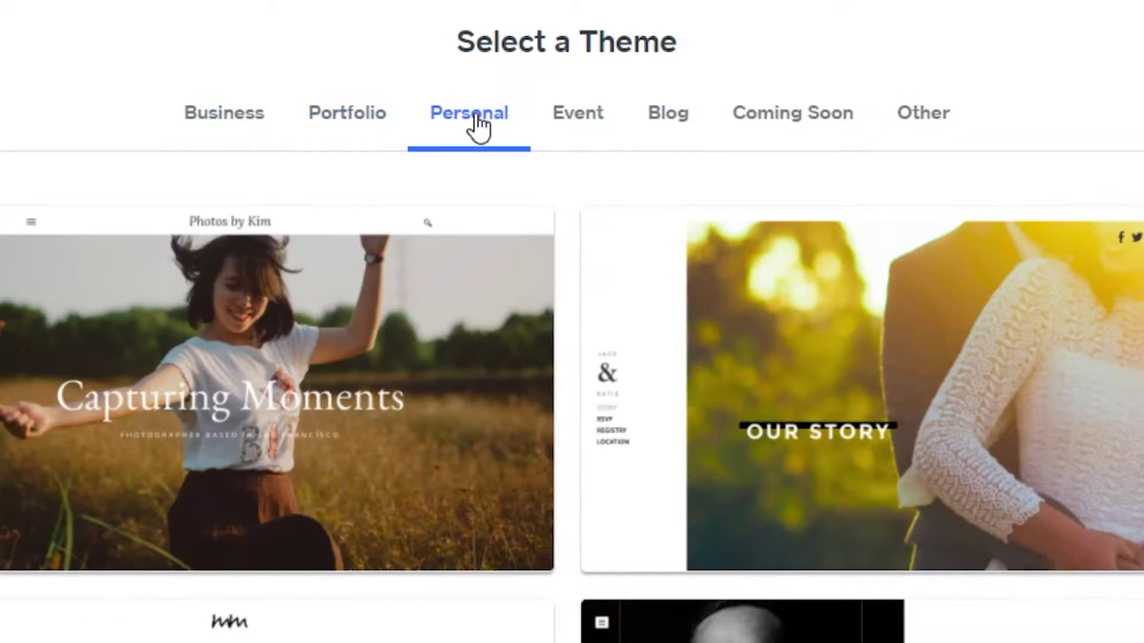
left_click(563, 116)
left_click(679, 117)
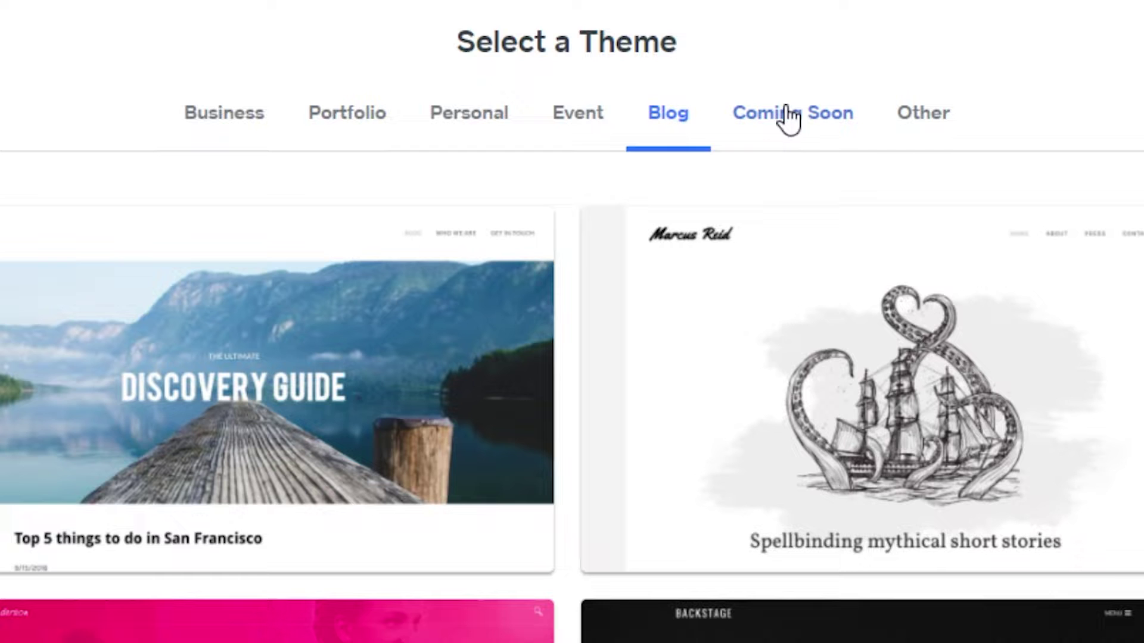
left_click(786, 116)
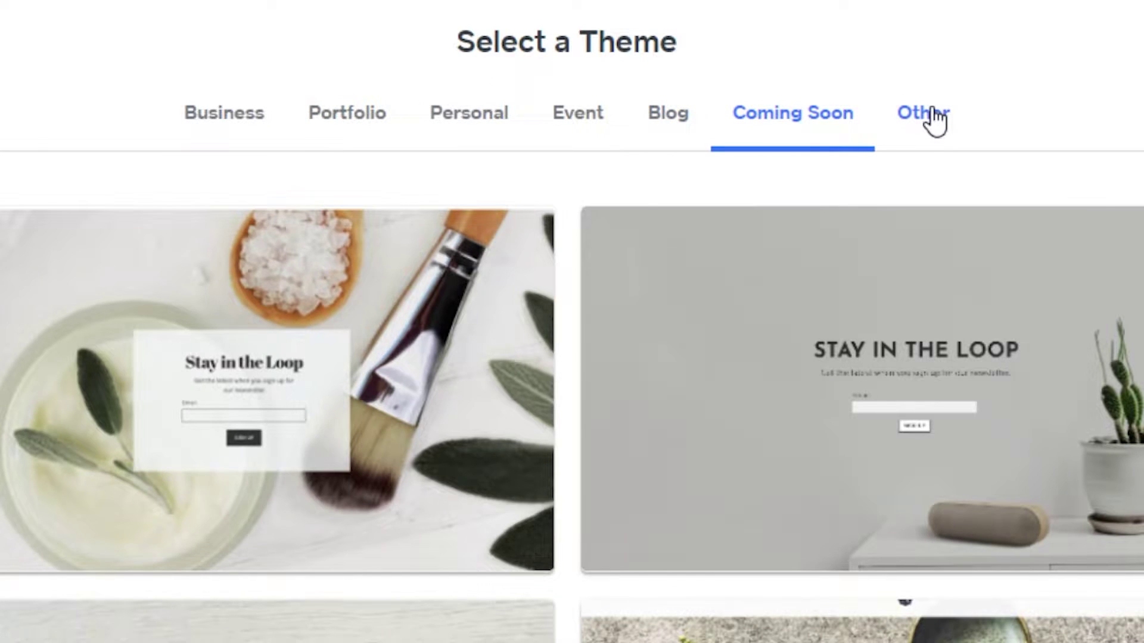
left_click(930, 114)
scroll(793, 219, "down", 5)
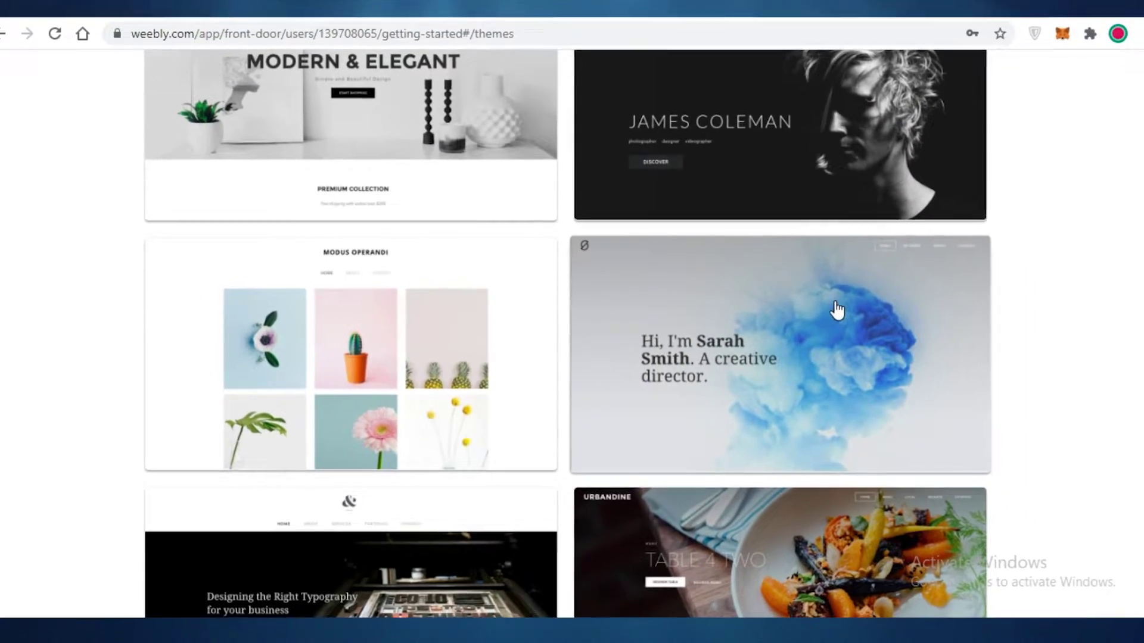
scroll(902, 250, "up", 3)
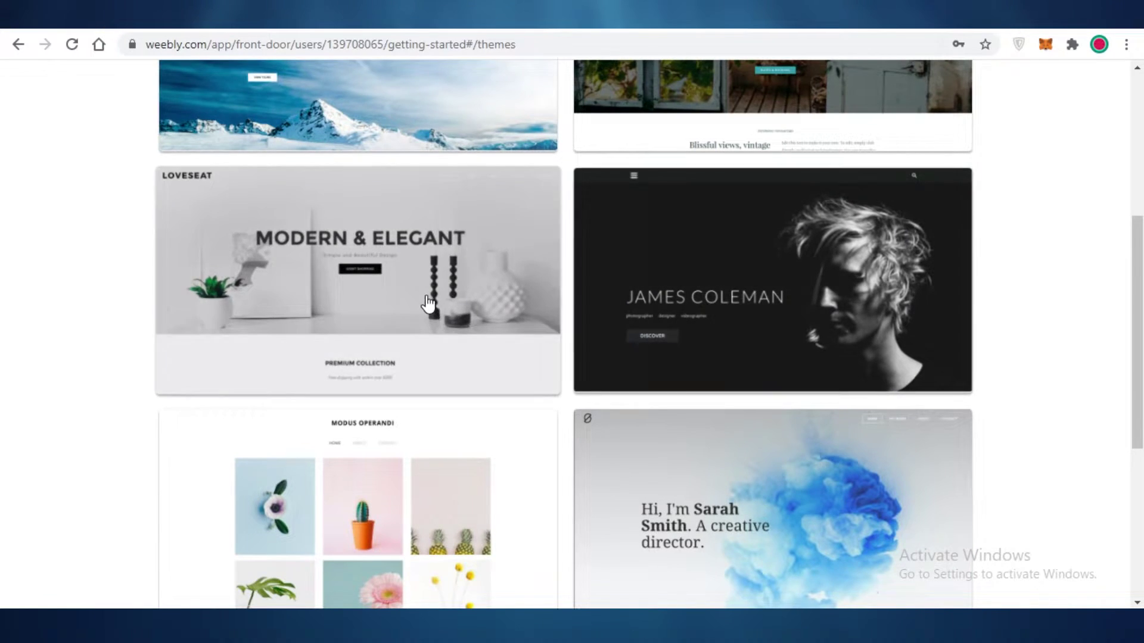
scroll(429, 302, "down", 3)
scroll(626, 304, "up", 4)
scroll(804, 313, "up", 4)
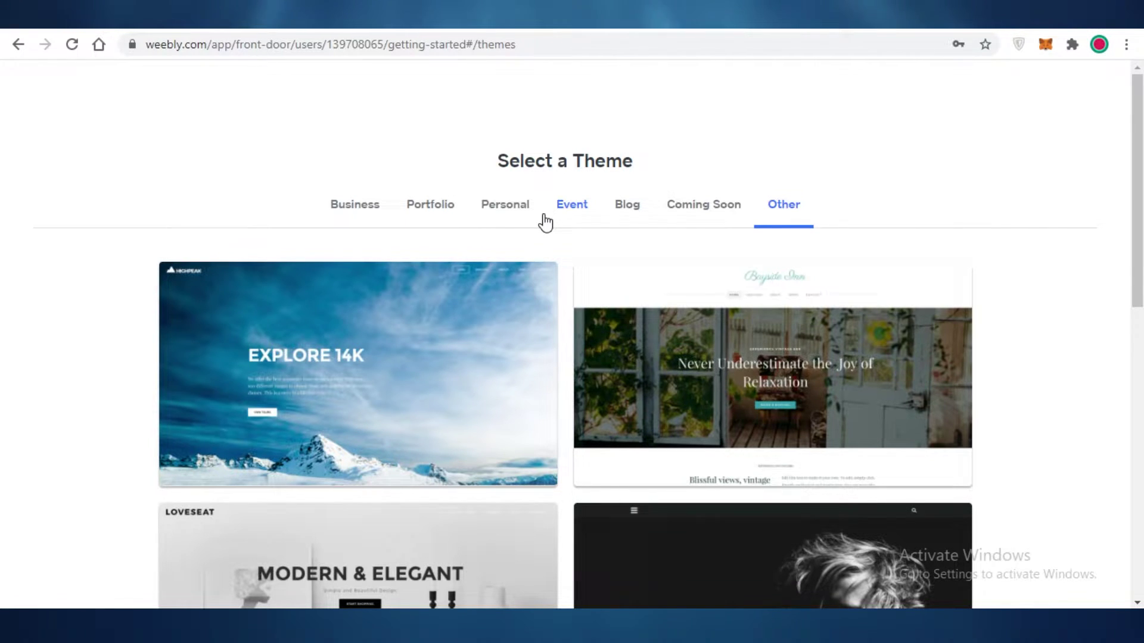
- Revisit the Coming Soon, Blog, Portfolio and Personal theme categories
left_click(703, 205)
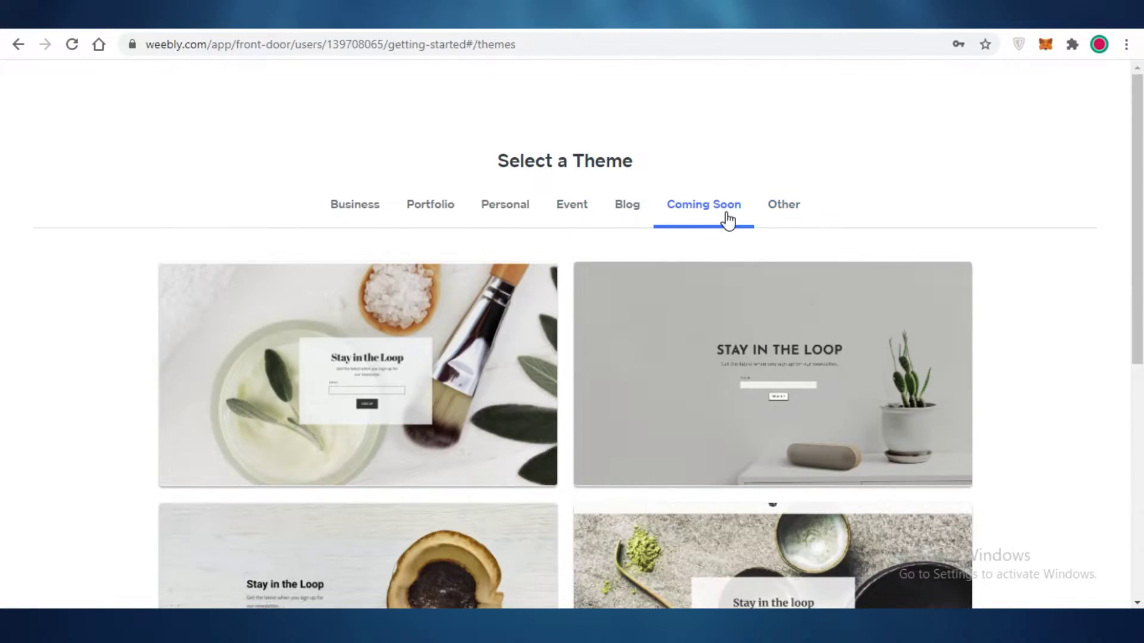
scroll(268, 268, "down", 5)
scroll(546, 170, "up", 4)
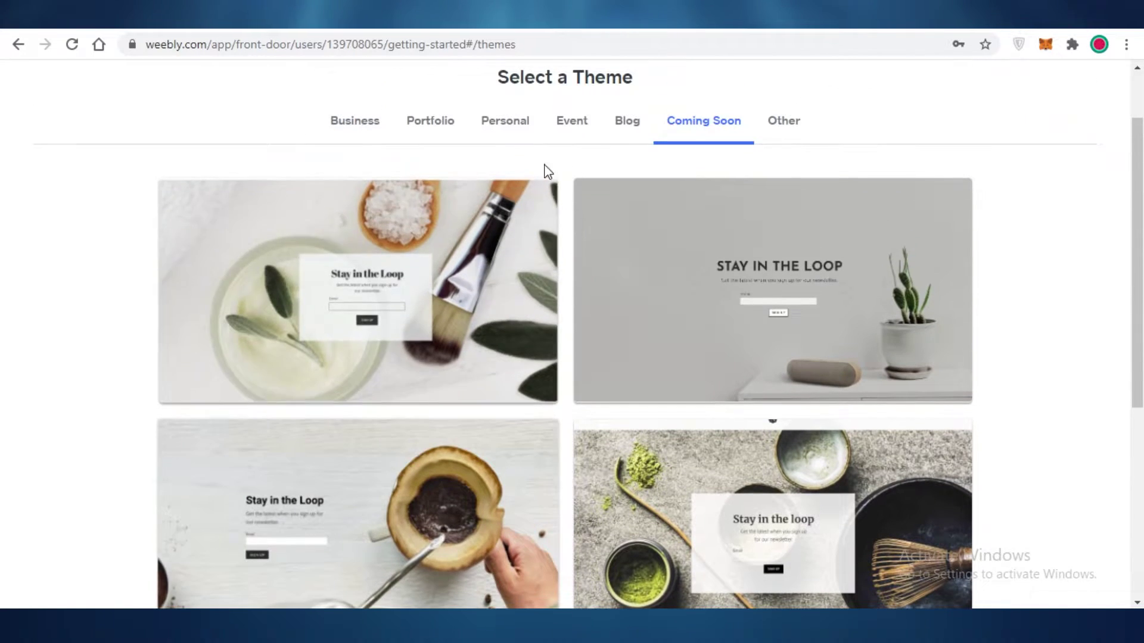
left_click(626, 120)
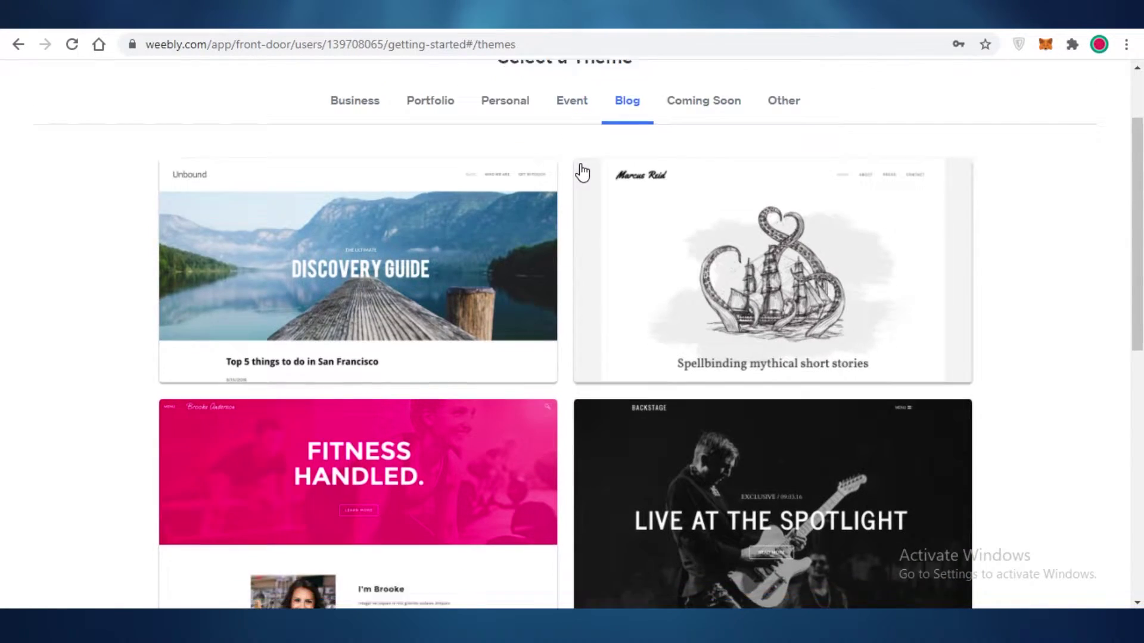
scroll(573, 167, "down", 4)
scroll(573, 168, "up", 4)
scroll(573, 169, "up", 1)
left_click(430, 121)
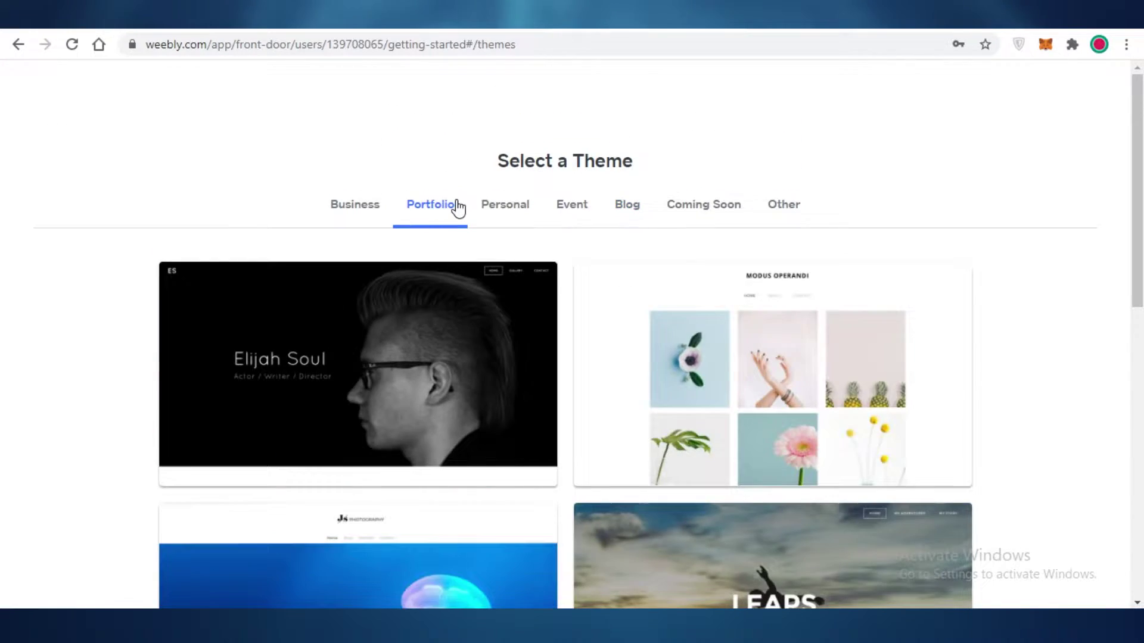
scroll(563, 292, "down", 5)
scroll(564, 292, "up", 5)
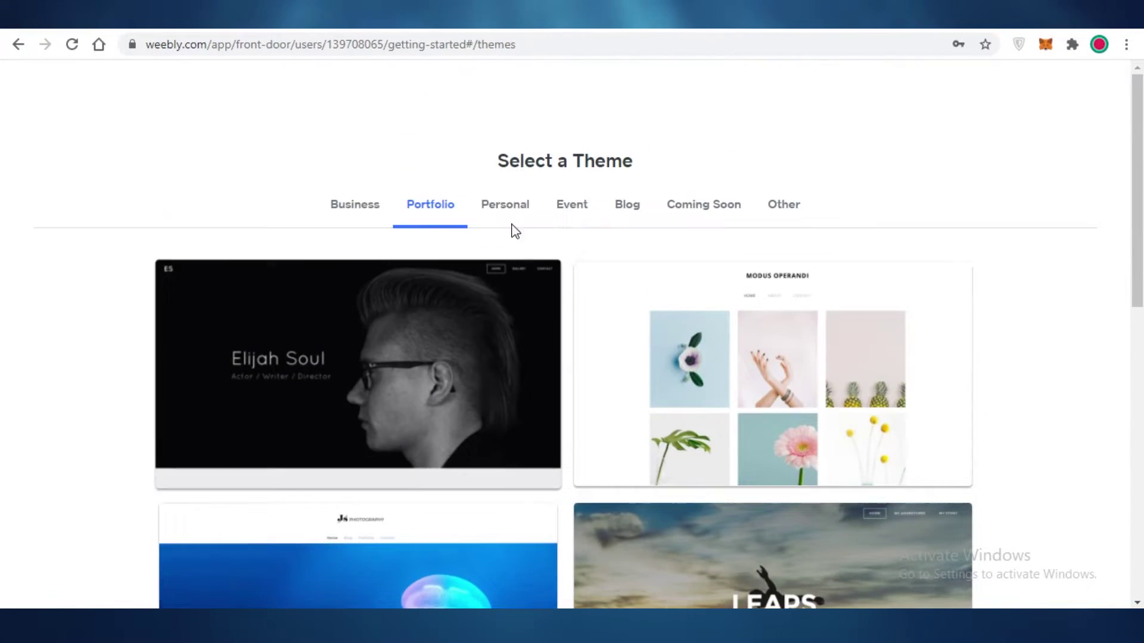
left_click(506, 205)
scroll(542, 245, "down", 3)
scroll(541, 245, "down", 5)
scroll(542, 245, "down", 2)
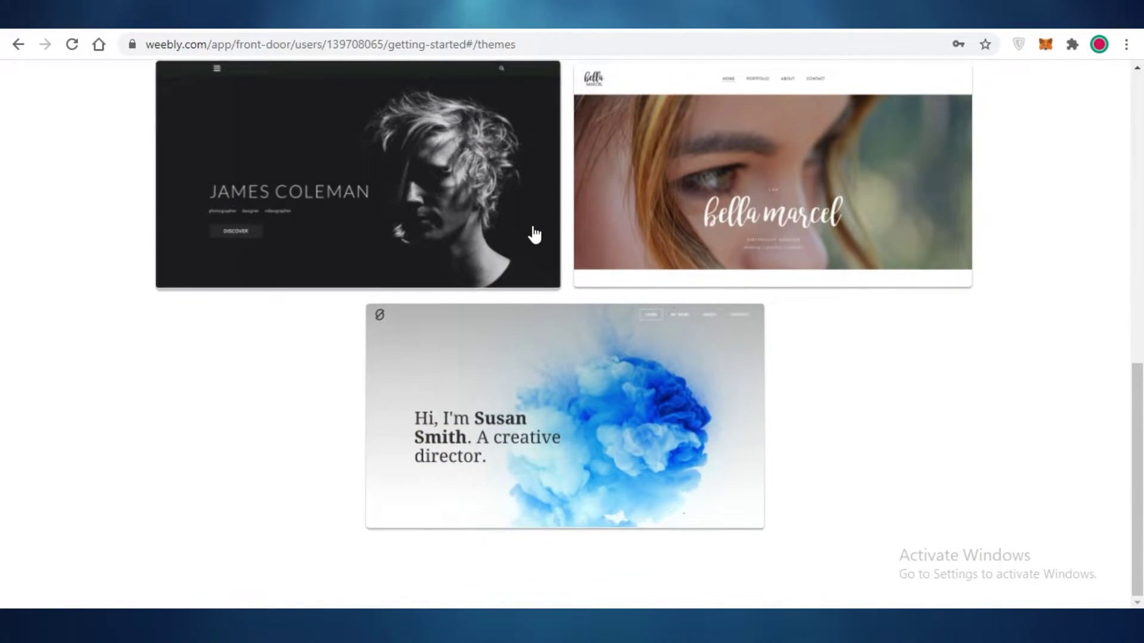
scroll(541, 245, "up", 6)
scroll(542, 246, "up", 2)
- Return to the Business themes and preview the Yoga theme
left_click(354, 153)
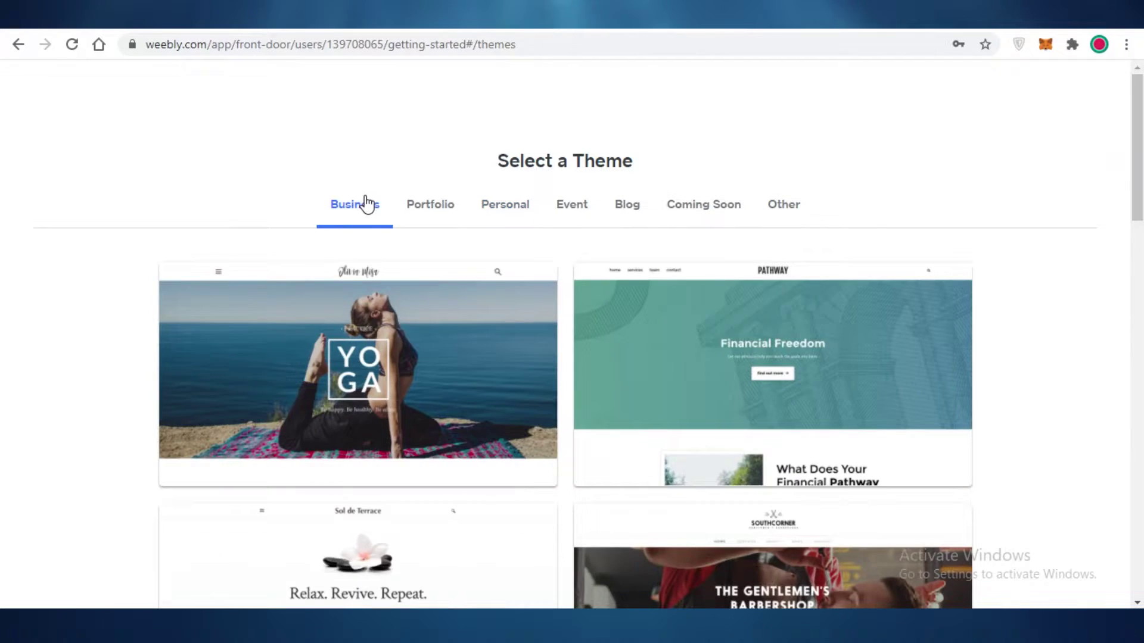
scroll(376, 242, "down", 5)
scroll(382, 242, "down", 2)
scroll(383, 242, "up", 3)
scroll(382, 242, "up", 3)
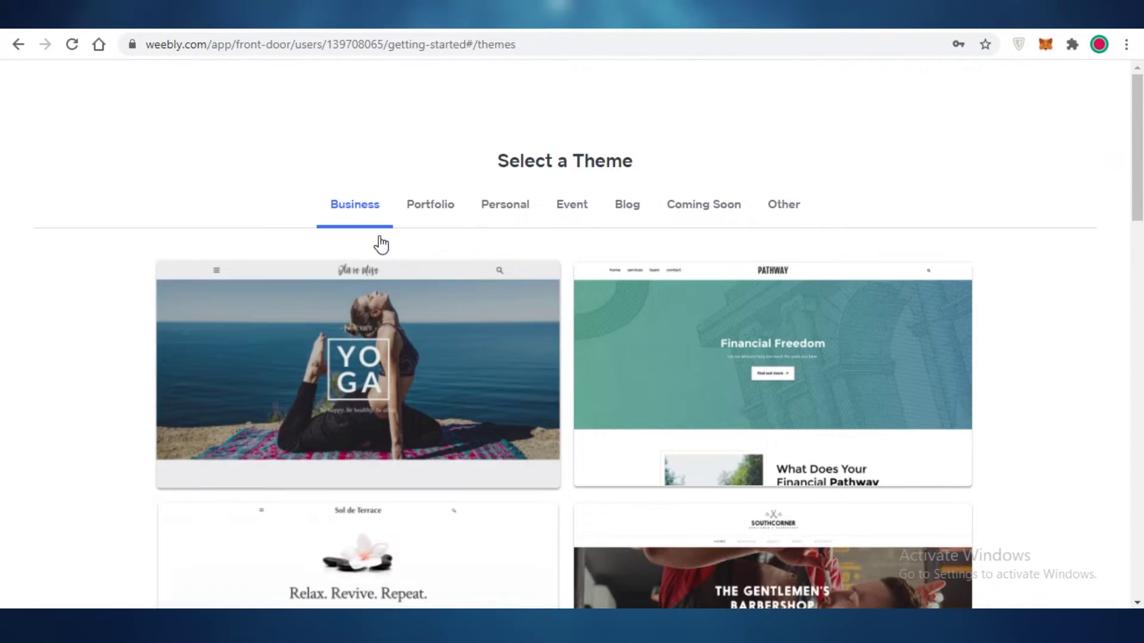
scroll(1044, 246, "down", 3)
scroll(1045, 247, "down", 3)
scroll(1044, 247, "up", 6)
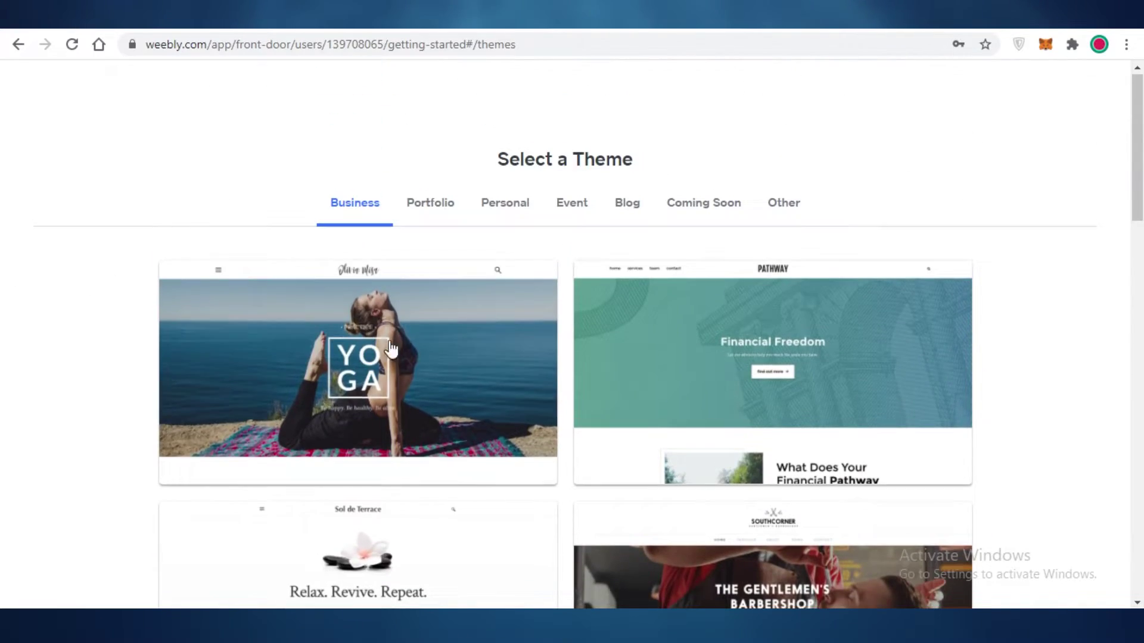
scroll(358, 358, "down", 1)
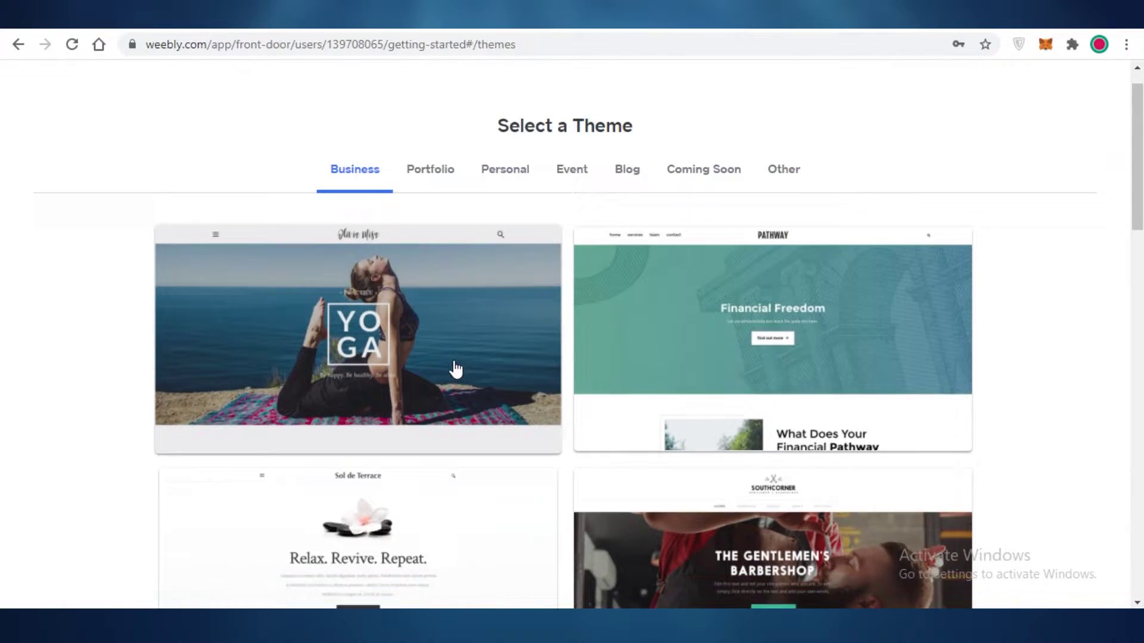
scroll(357, 357, "up", 1)
scroll(480, 385, "down", 5)
scroll(232, 340, "down", 5)
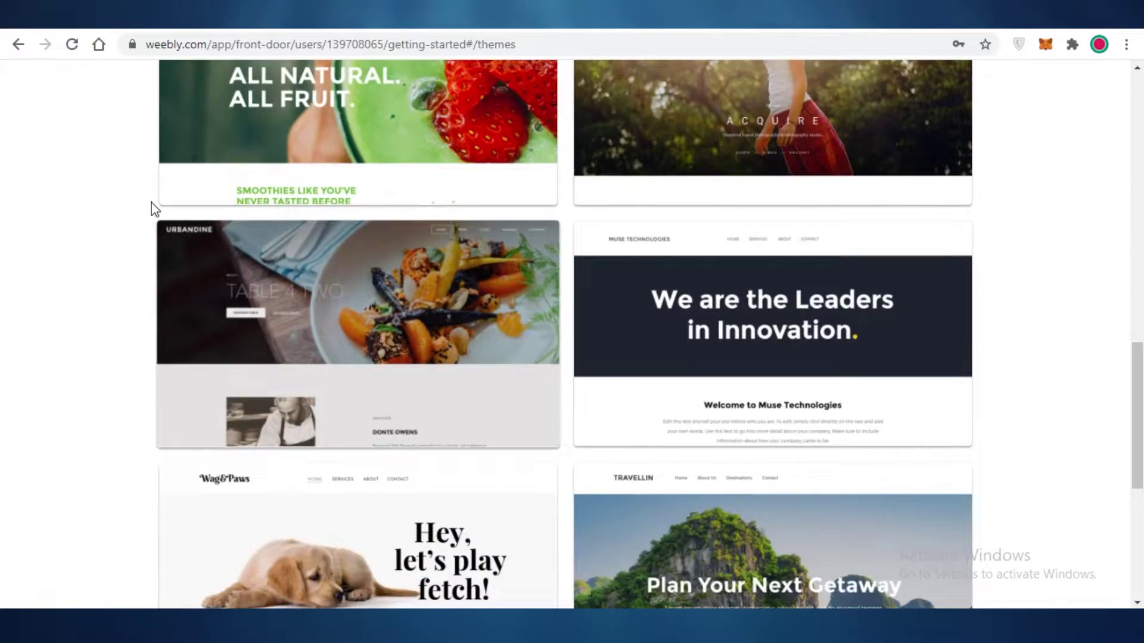
scroll(153, 205, "down", 5)
scroll(500, 340, "up", 4)
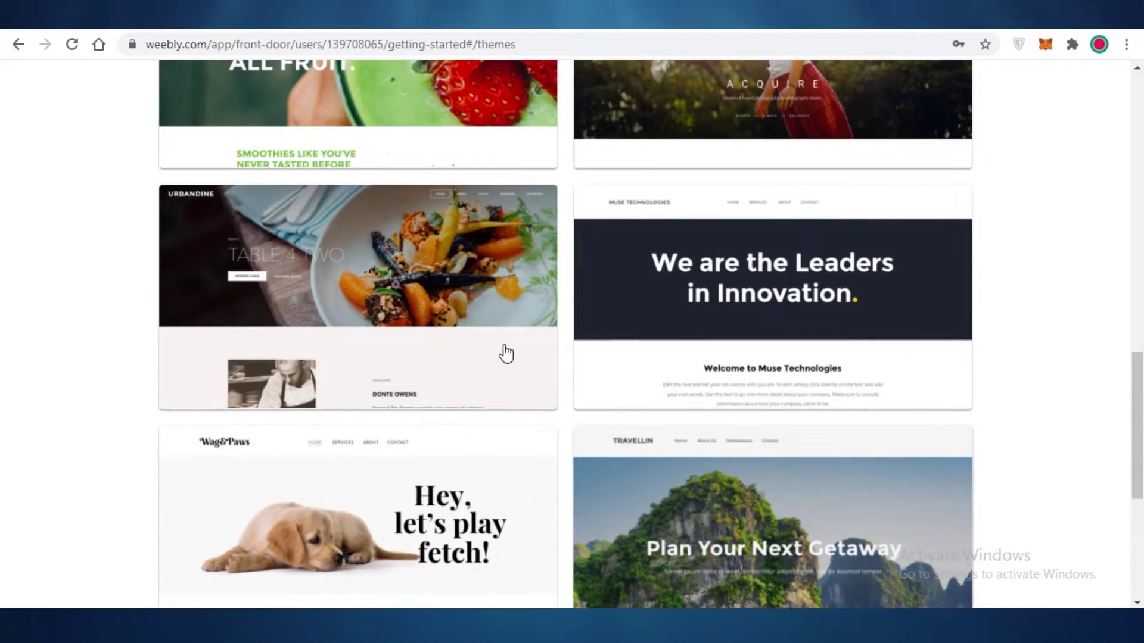
scroll(456, 331, "up", 4)
scroll(456, 295, "up", 4)
scroll(452, 290, "up", 2)
left_click(452, 291)
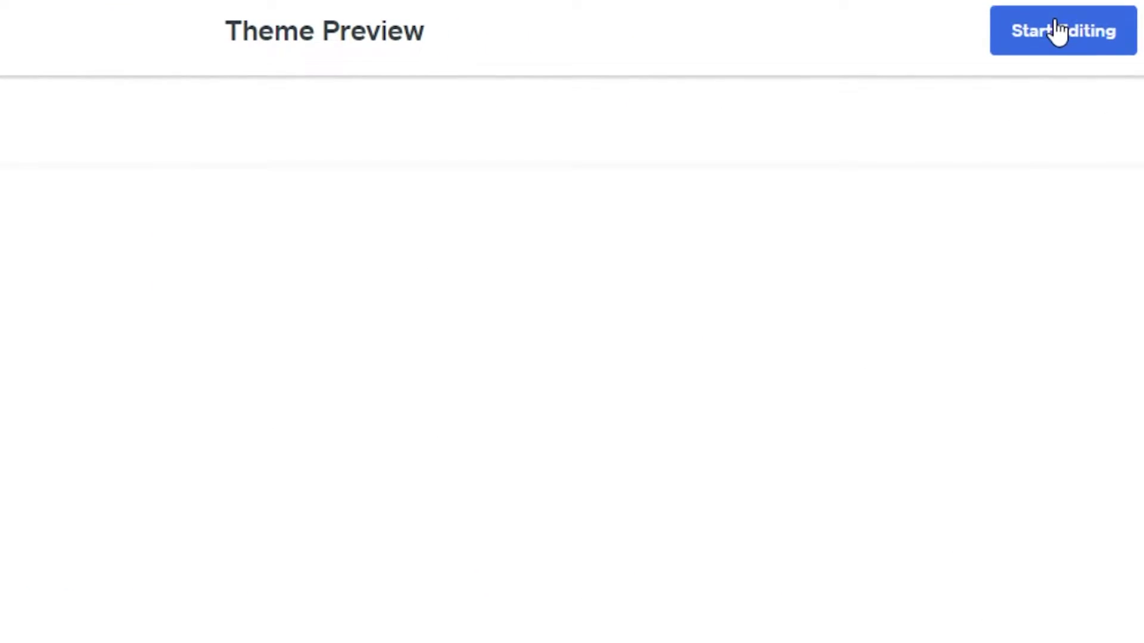
- Start editing the Yoga theme, postponing app reconnection and viewing Countdown Timer release notes
left_click(1058, 30)
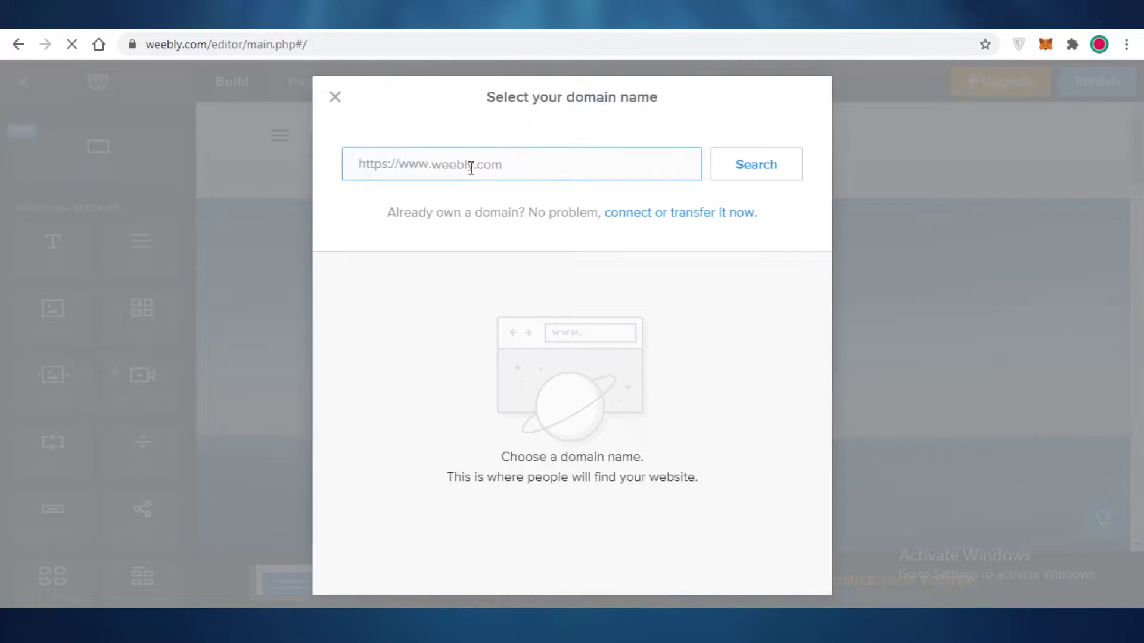
left_click(510, 160)
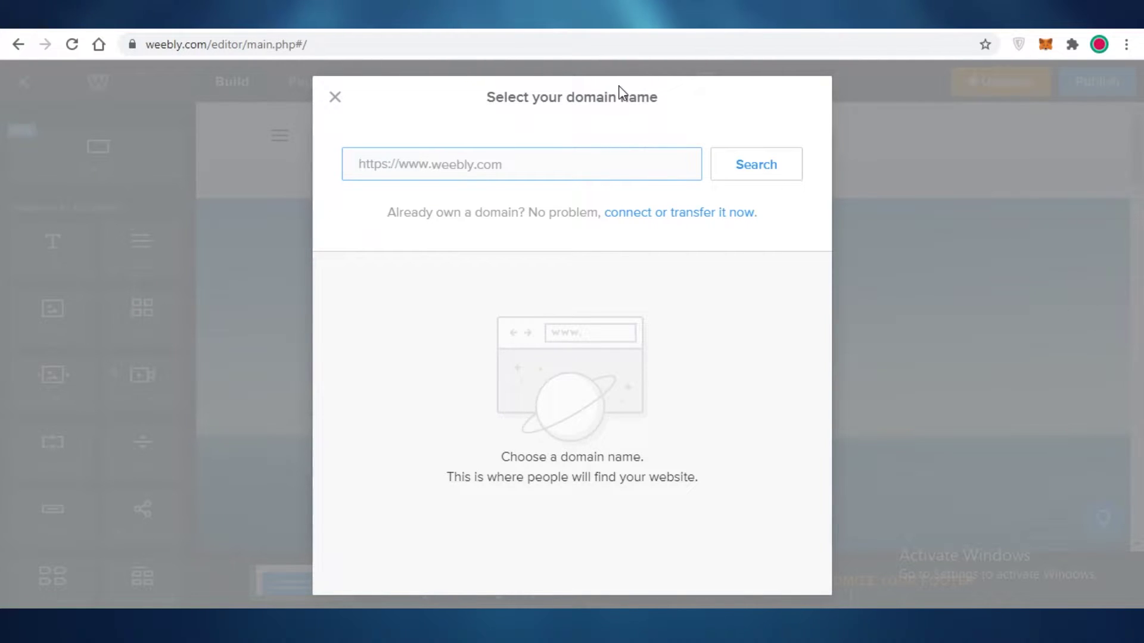
left_click(335, 99)
left_click(523, 413)
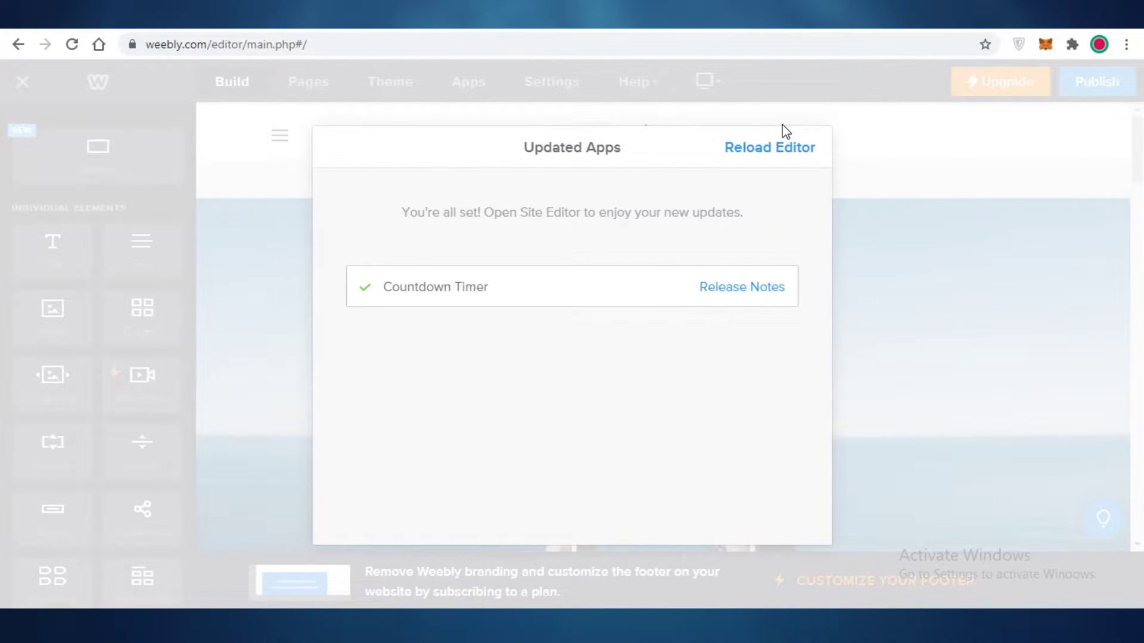
left_click(759, 287)
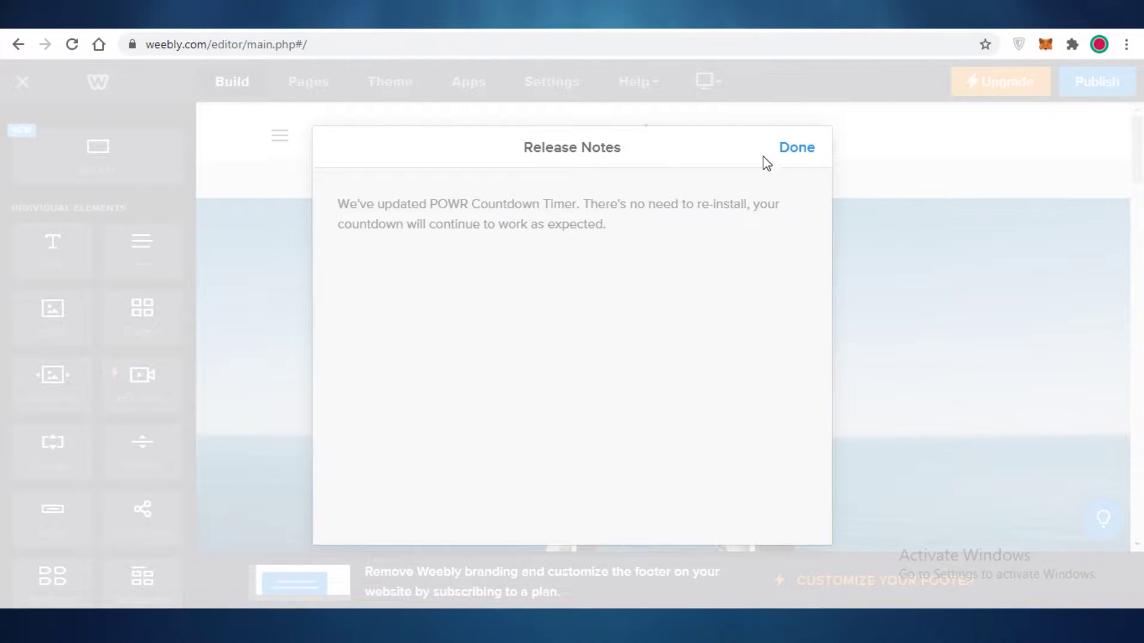
left_click(797, 146)
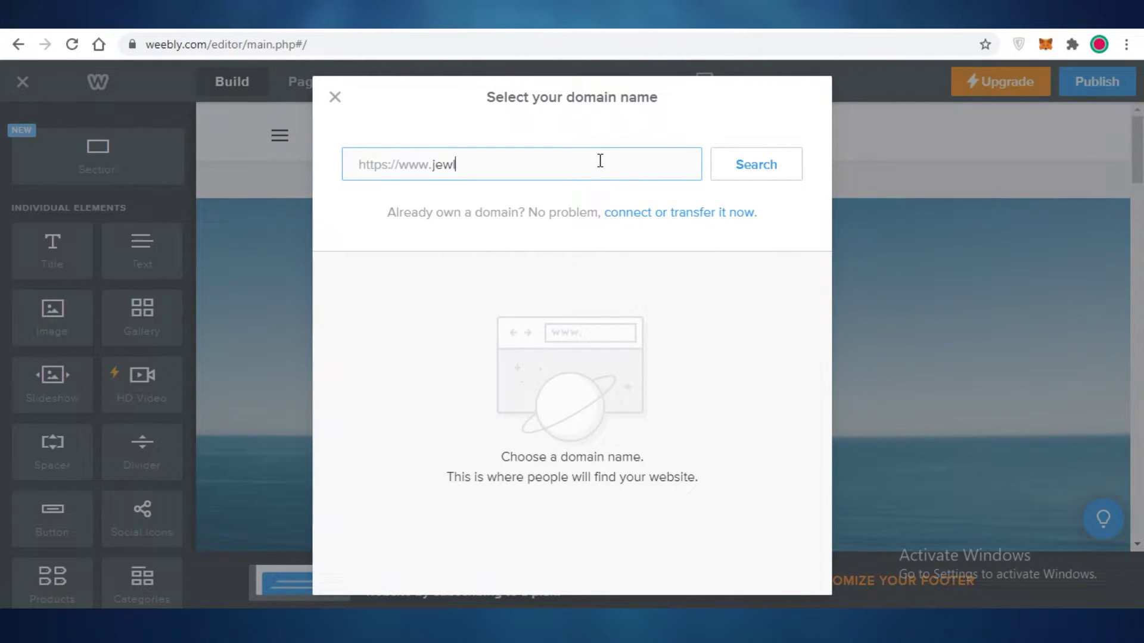
type("erryclover")
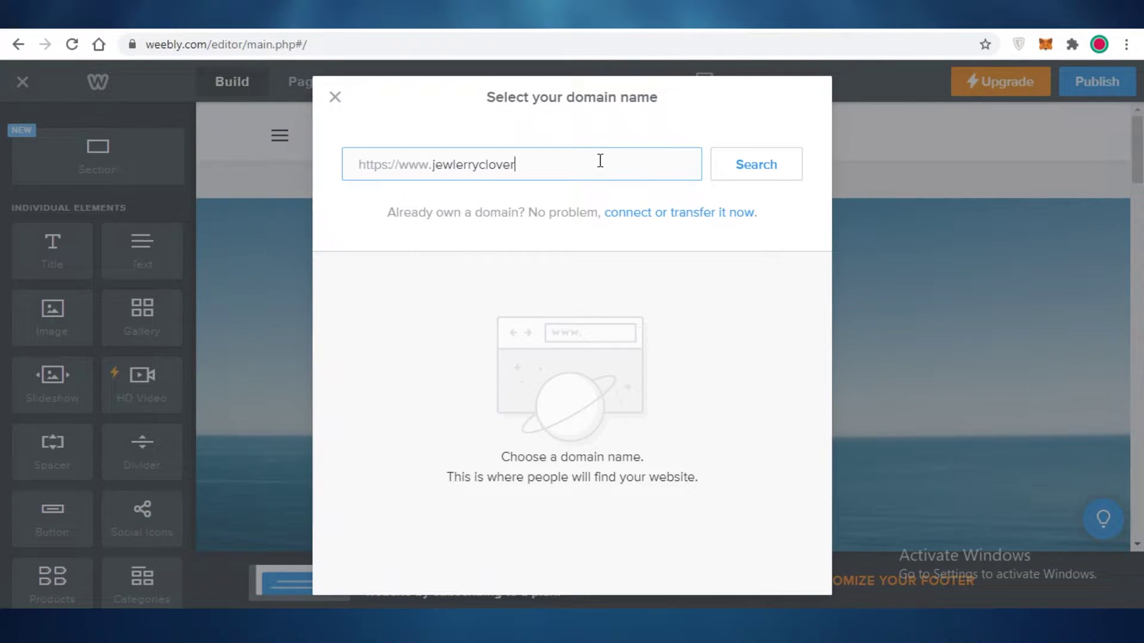
type("r")
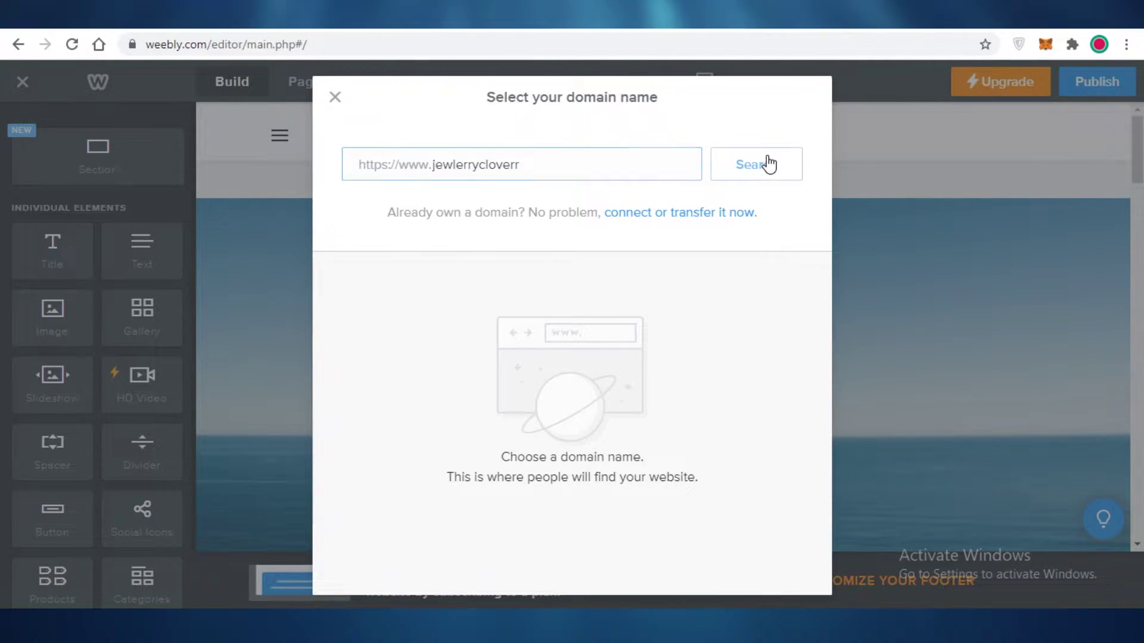
- Search cloverjewlerry and claim the free cloverjewlerry.weebly.com subdomain
left_click(767, 164)
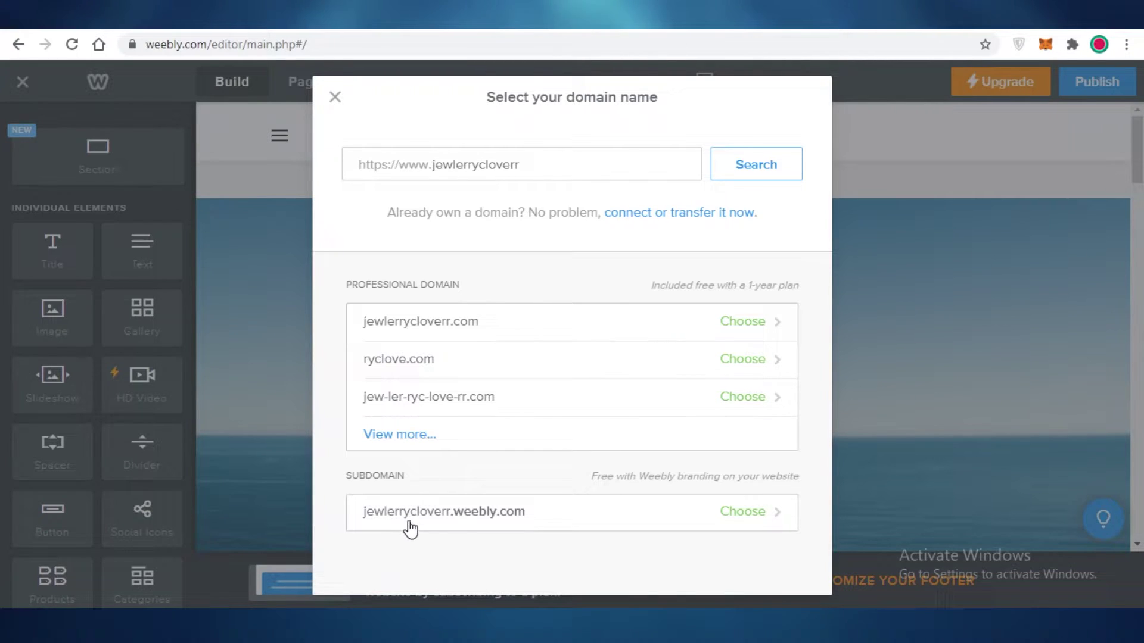
left_click(536, 170)
type("c")
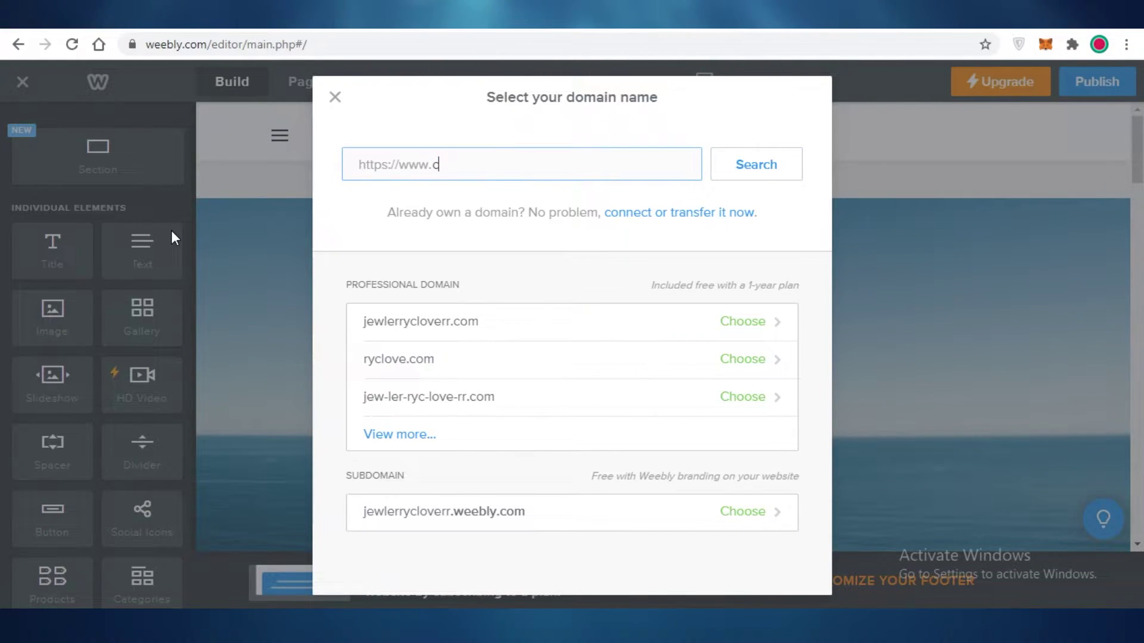
type("loverjewlerry")
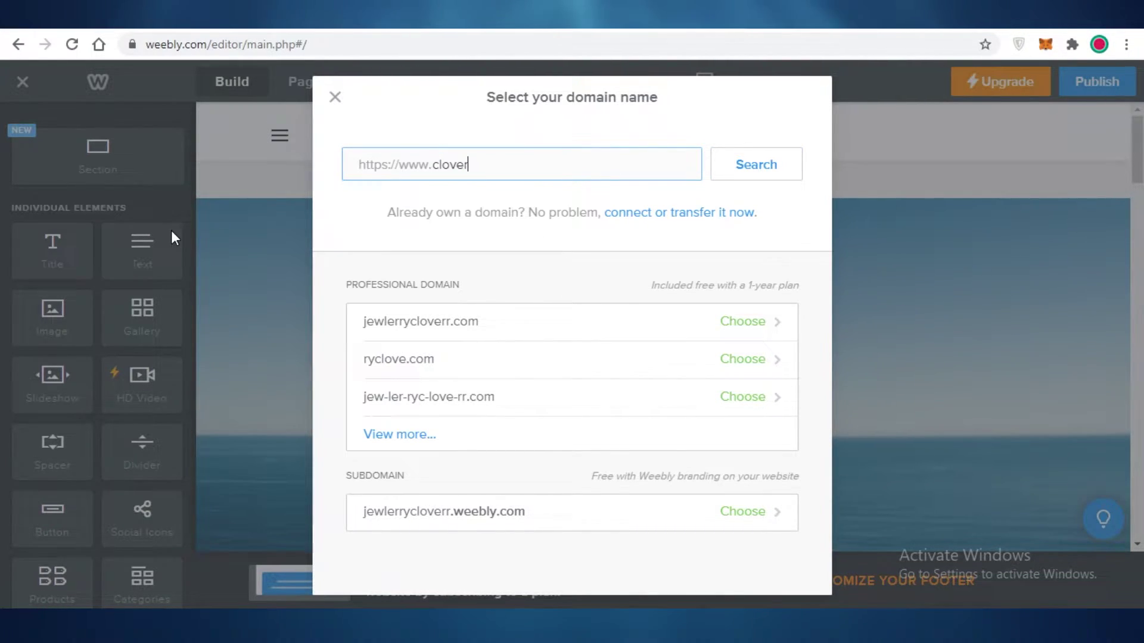
left_click(732, 166)
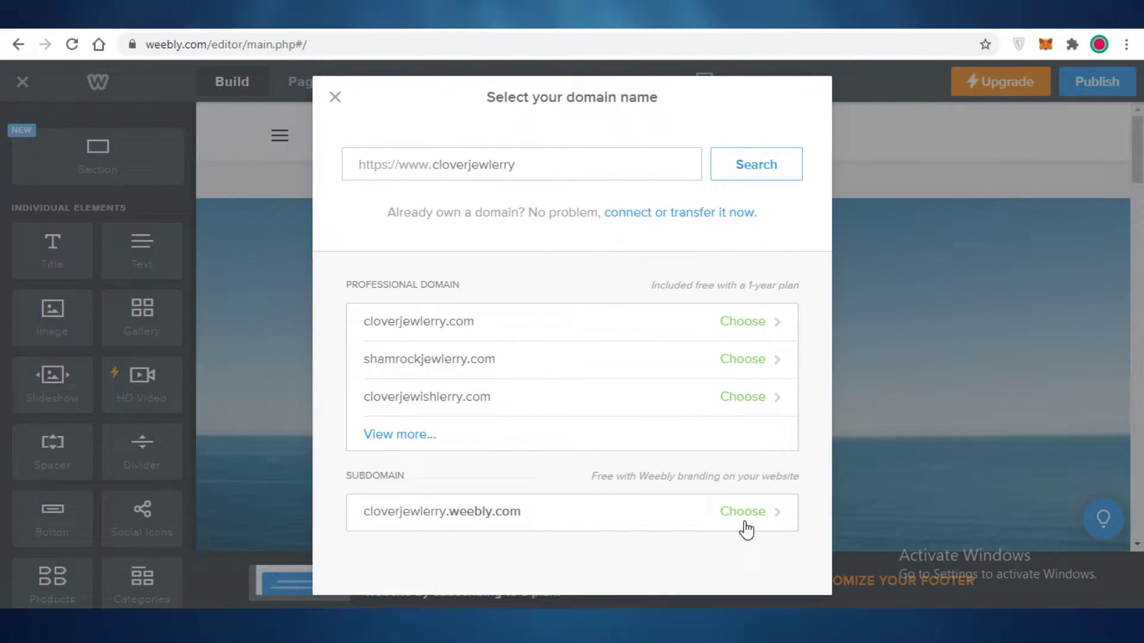
left_click(743, 512)
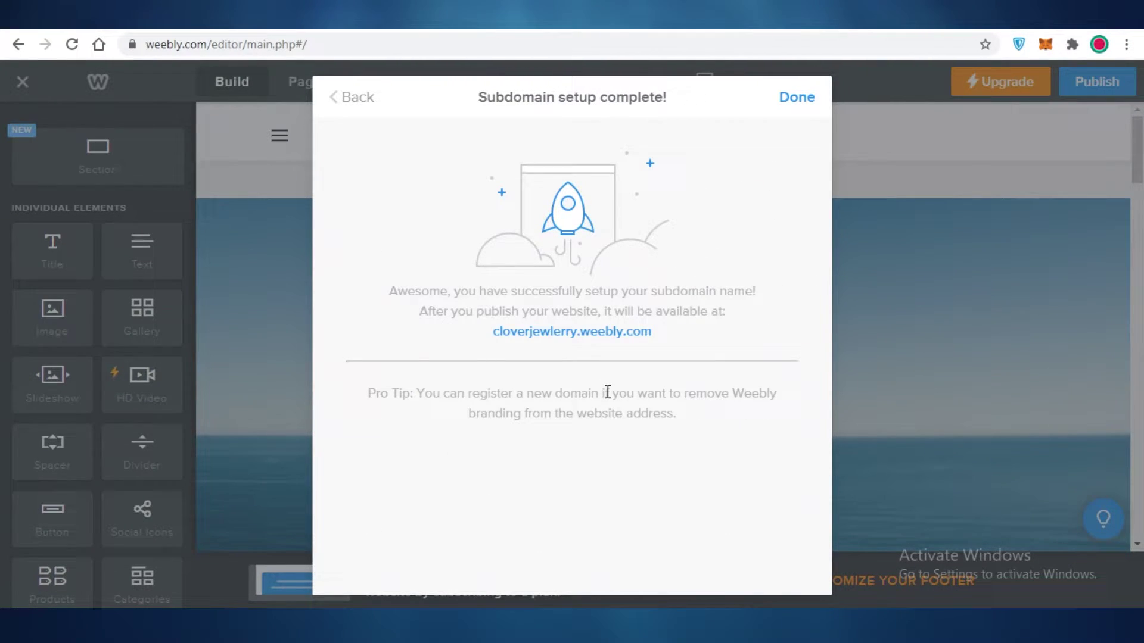
left_click(795, 97)
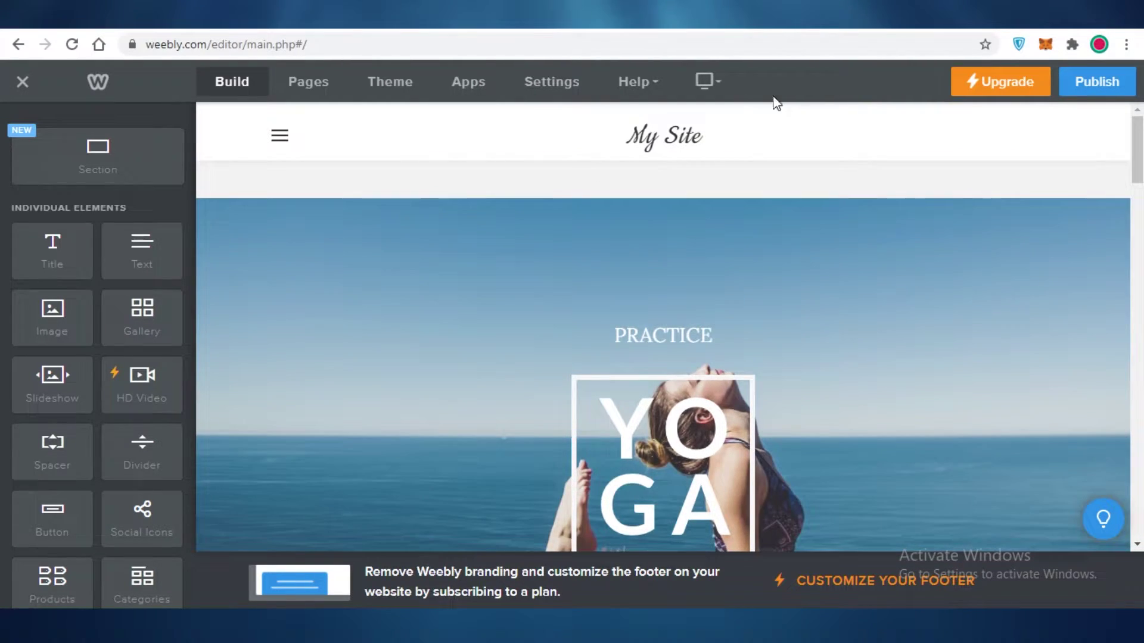
scroll(633, 198, "down", 5)
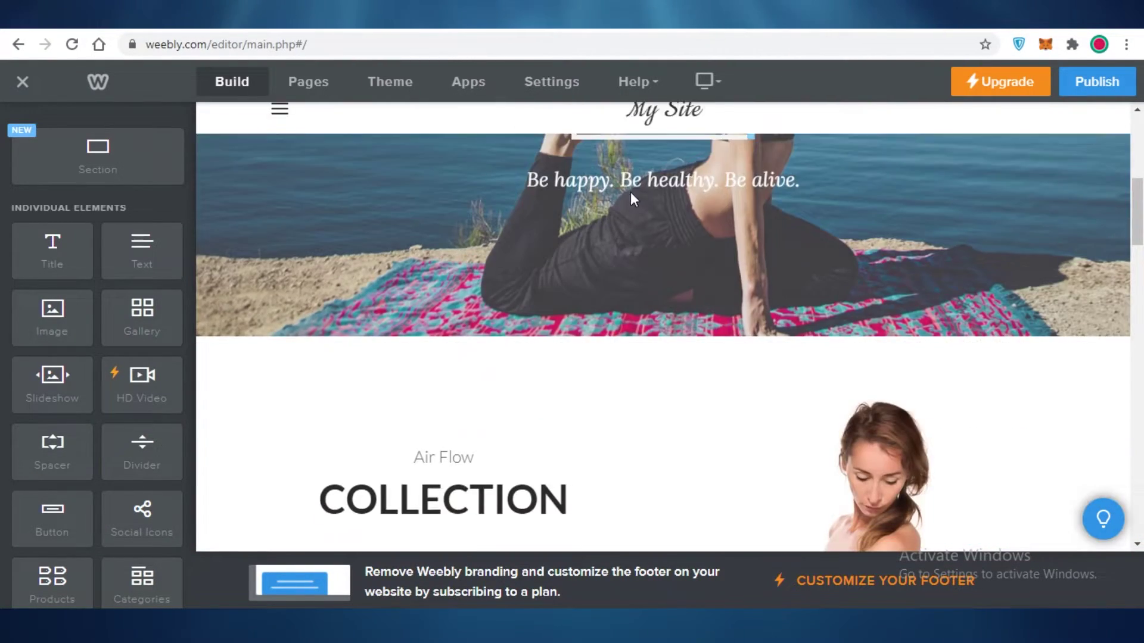
scroll(633, 198, "down", 5)
scroll(536, 282, "up", 10)
scroll(747, 237, "up", 5)
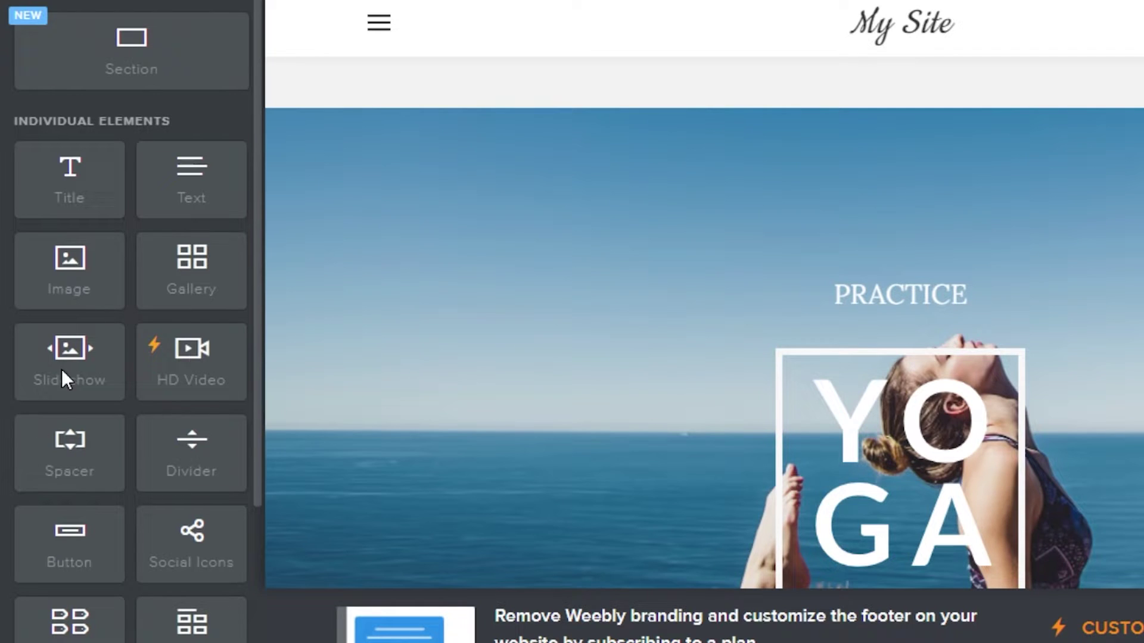
scroll(148, 102, "down", 4)
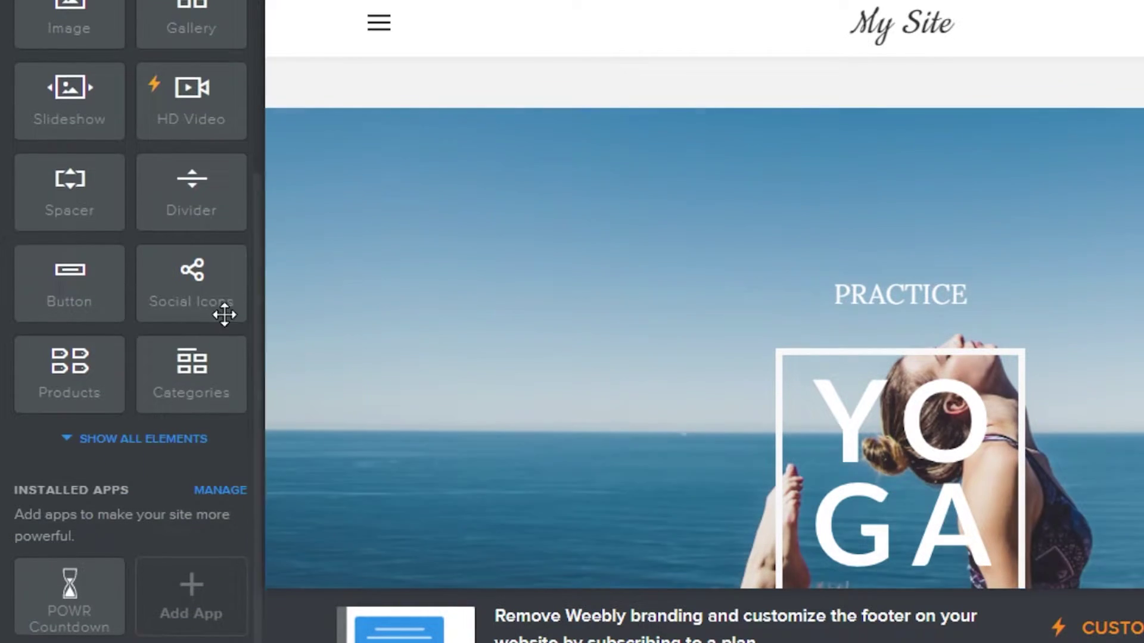
left_click(282, 31)
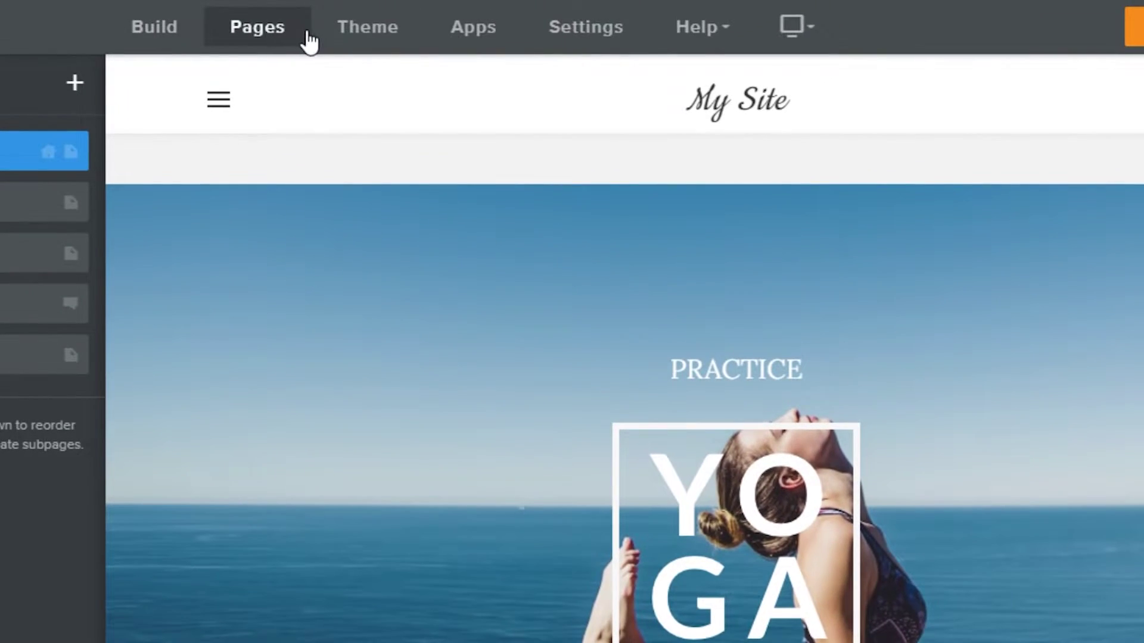
left_click(386, 30)
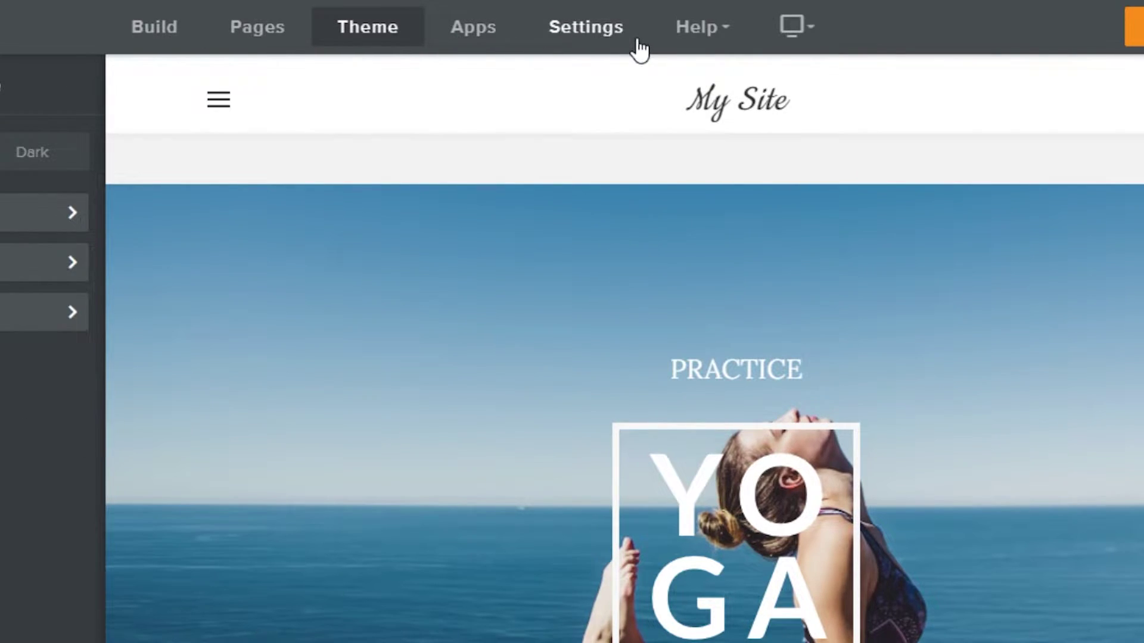
left_click(170, 27)
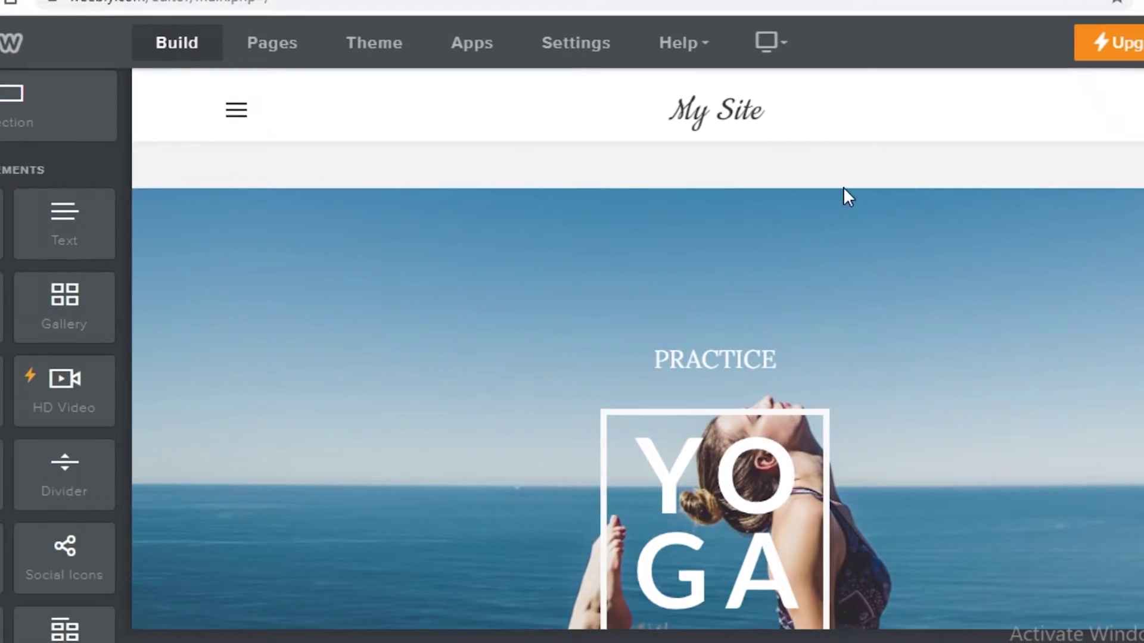
- Clear the My Site title for CLOVER JEWLLERY, briefly trying and closing an image logo
left_click(711, 116)
double_click(711, 121)
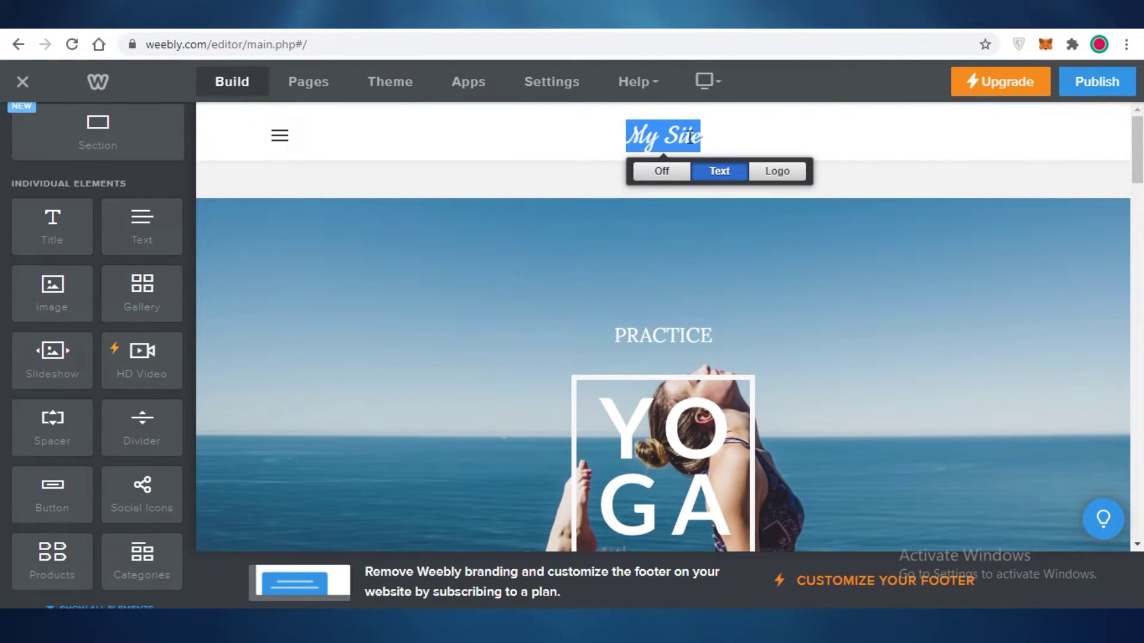
key("Delete")
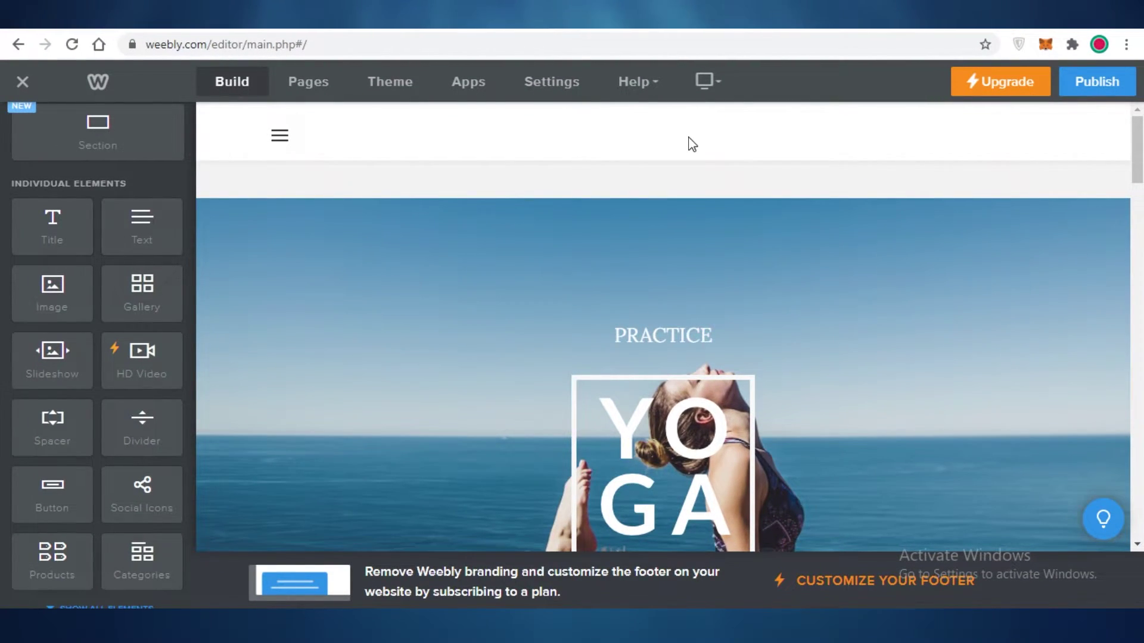
type("CLOU")
type("EWLLERY")
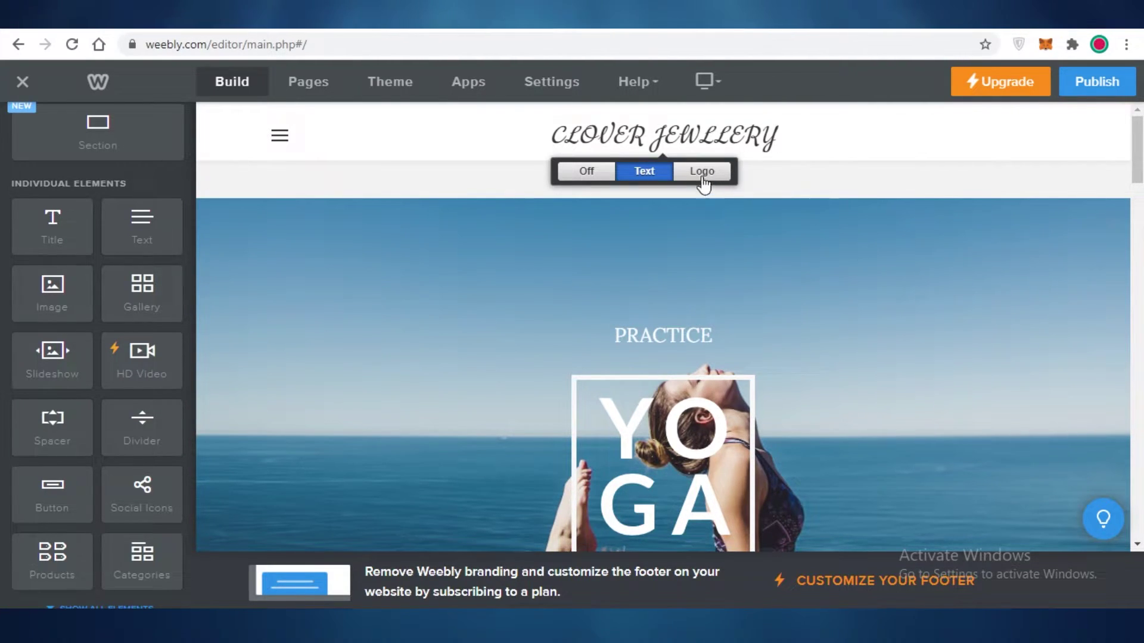
left_click(702, 171)
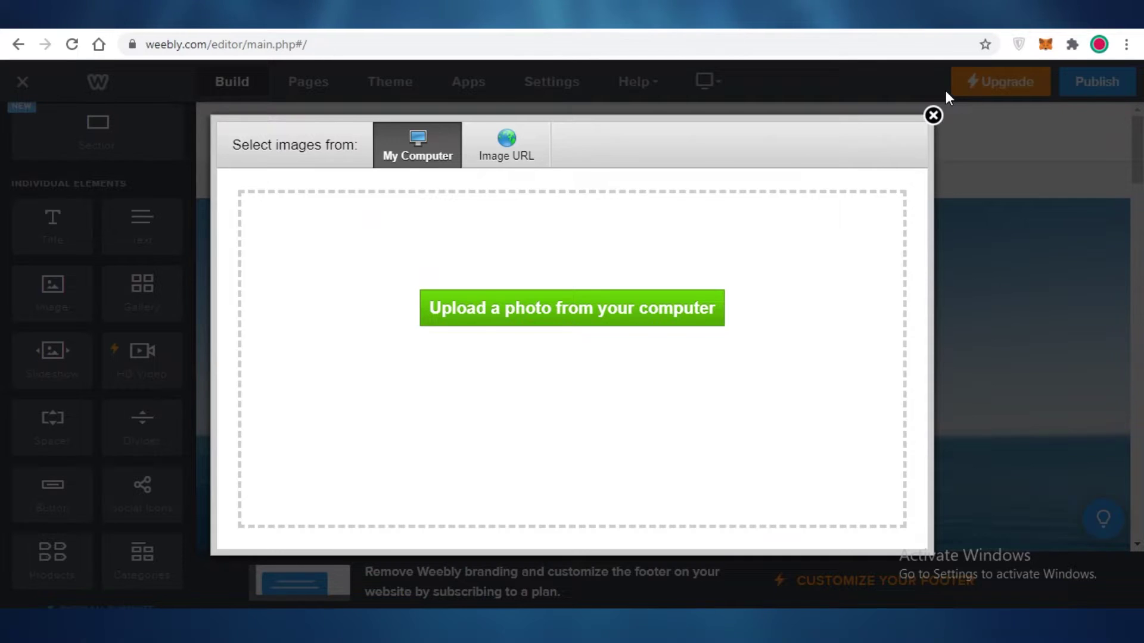
left_click(933, 115)
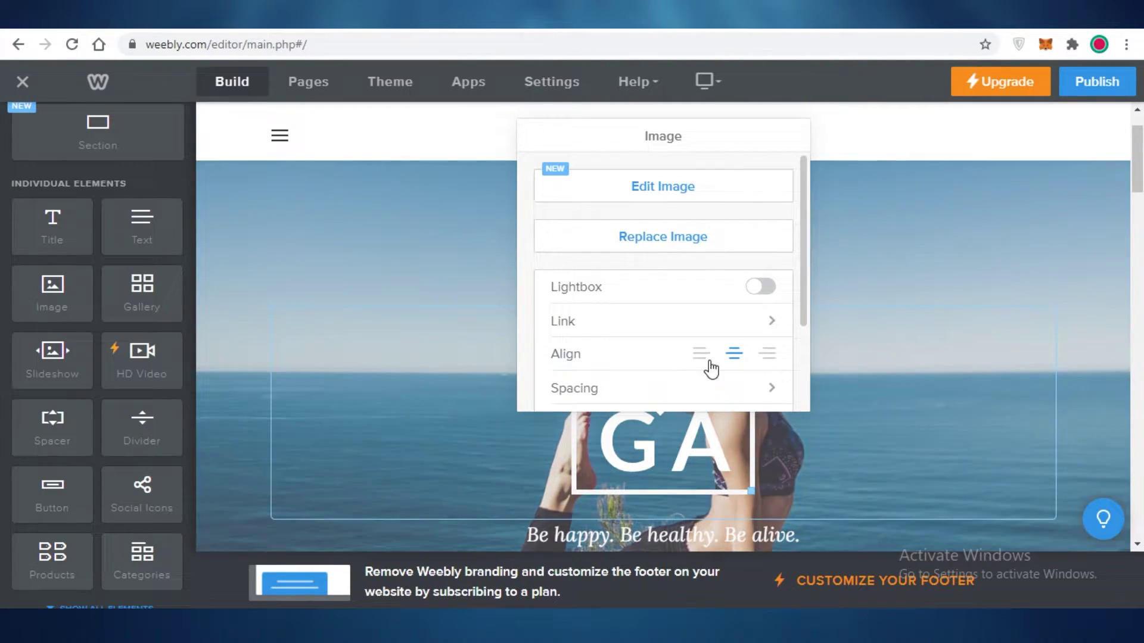
scroll(778, 402, "down", 3)
scroll(890, 423, "down", 5)
scroll(890, 423, "up", 5)
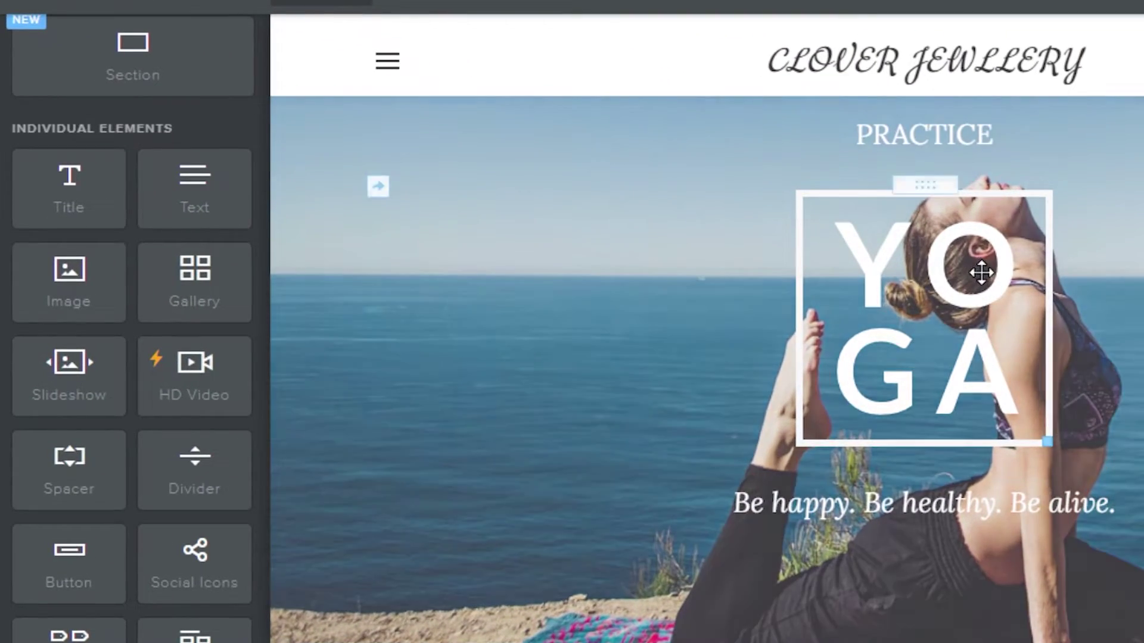
- Add a text box over the YOGA image, then delete it and discard the image edits
left_click_drag(195, 184, 849, 232)
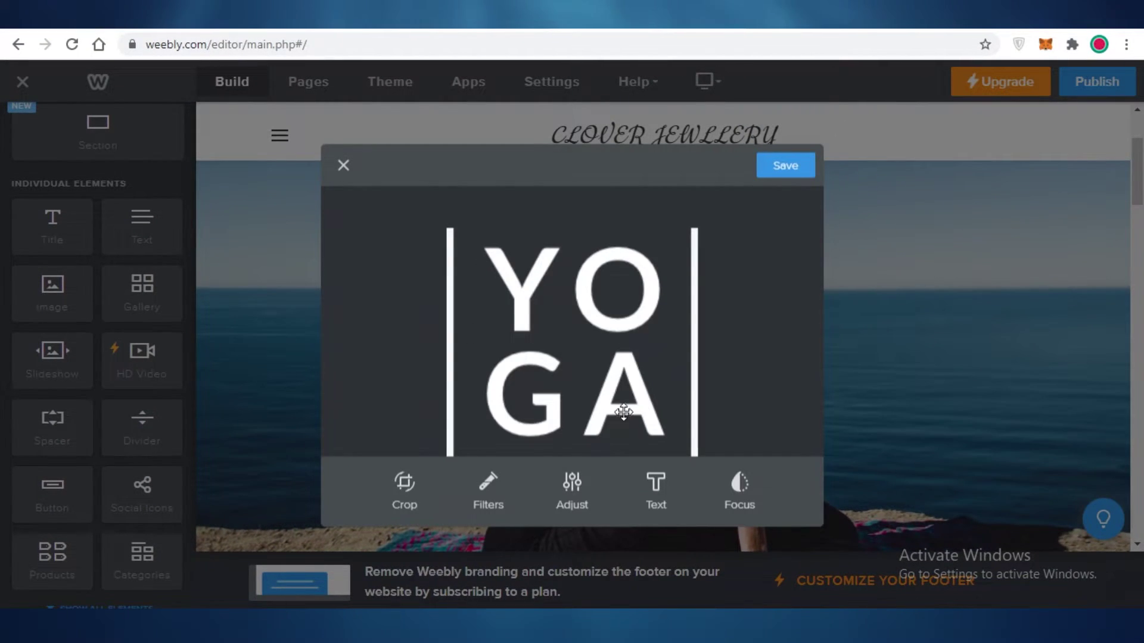
left_click(655, 491)
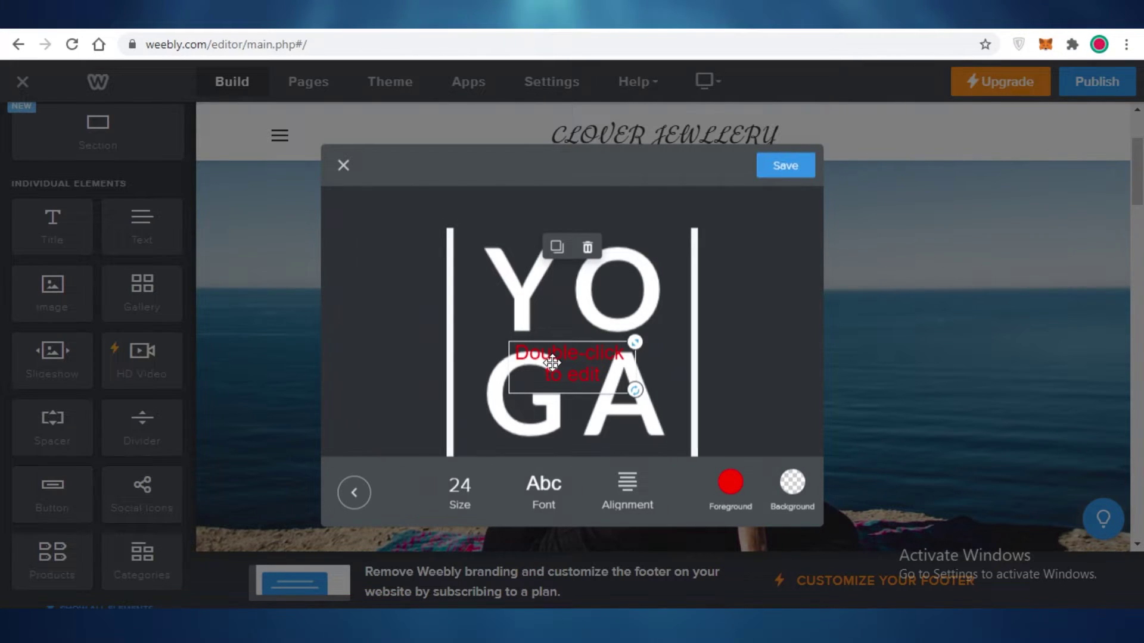
left_click_drag(551, 361, 516, 261)
right_click(502, 265)
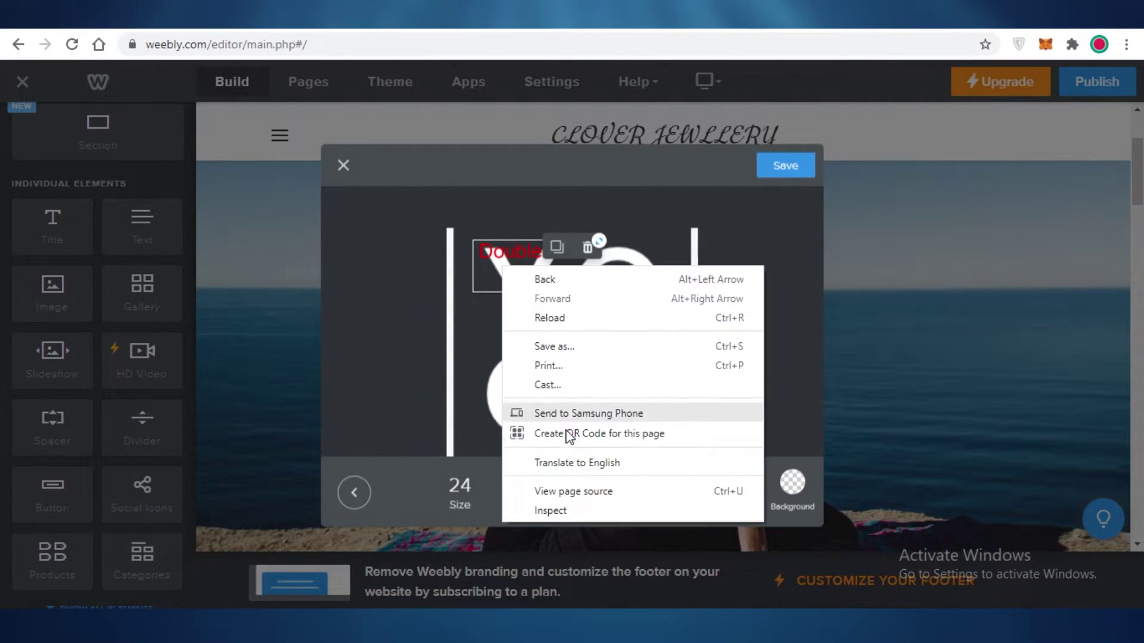
key("Escape")
left_click(585, 250)
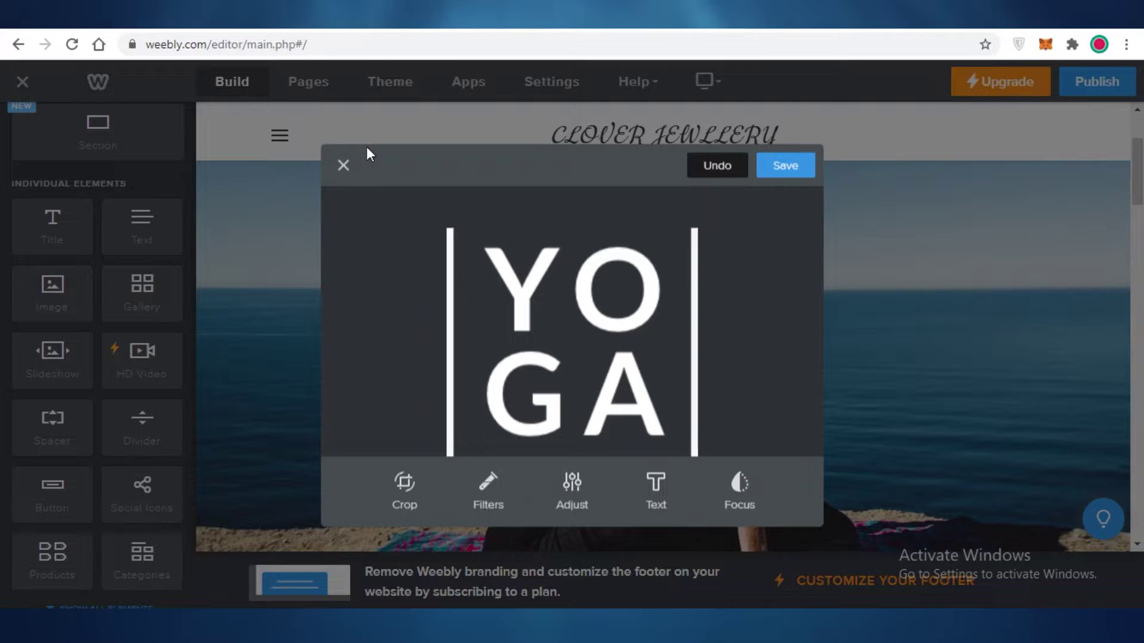
left_click(343, 166)
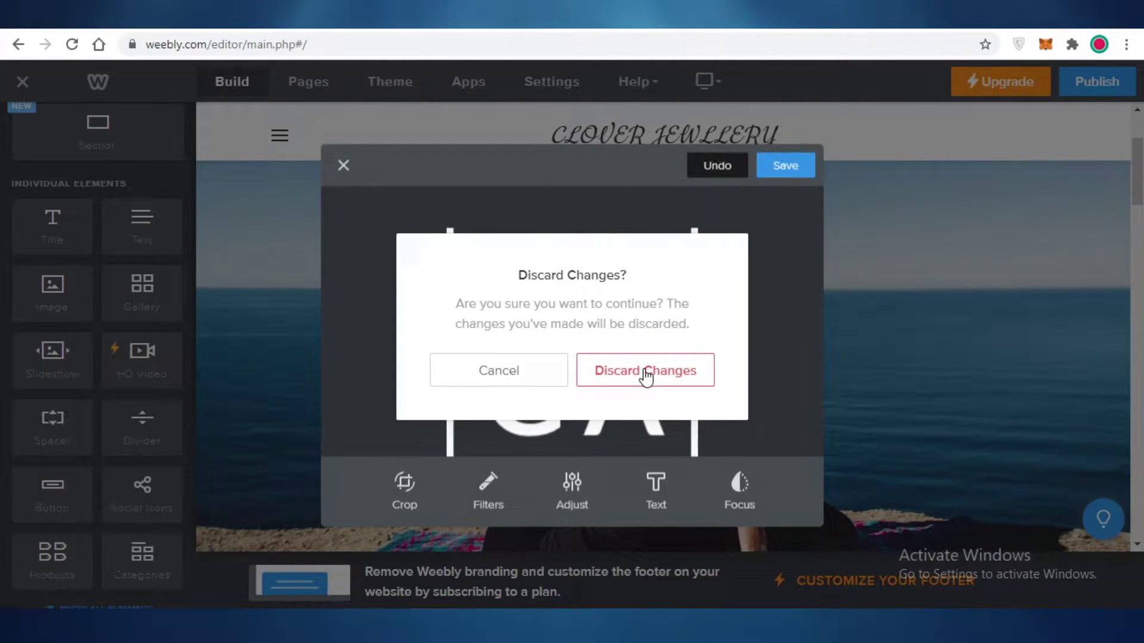
left_click(646, 374)
- Open and dismiss context menus on the YOGA image
right_click(745, 341)
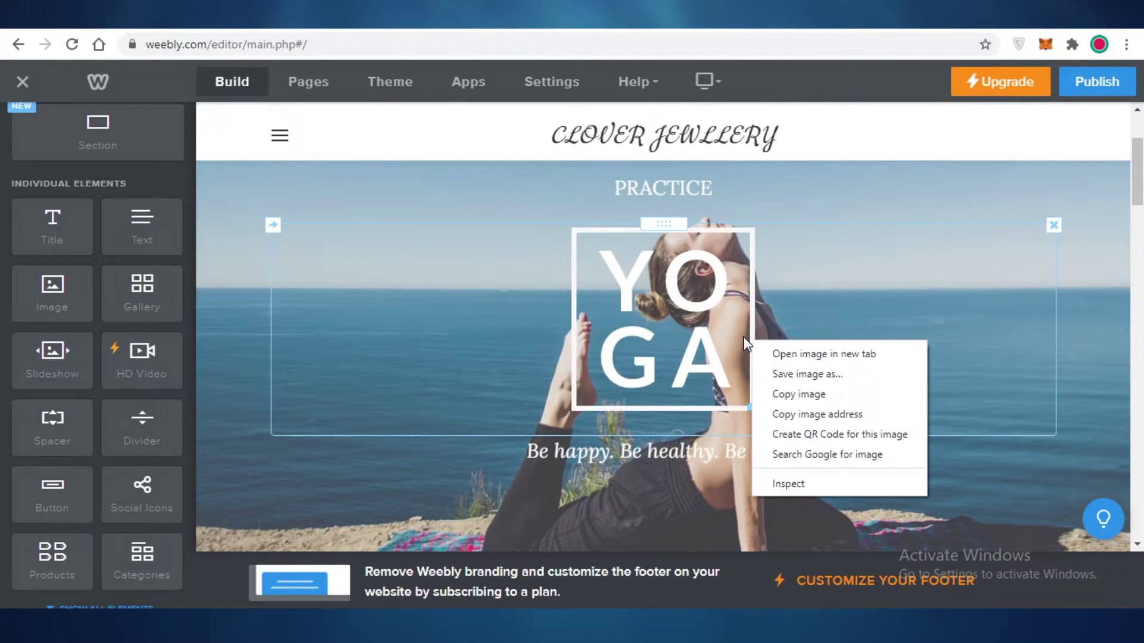
left_click(682, 322)
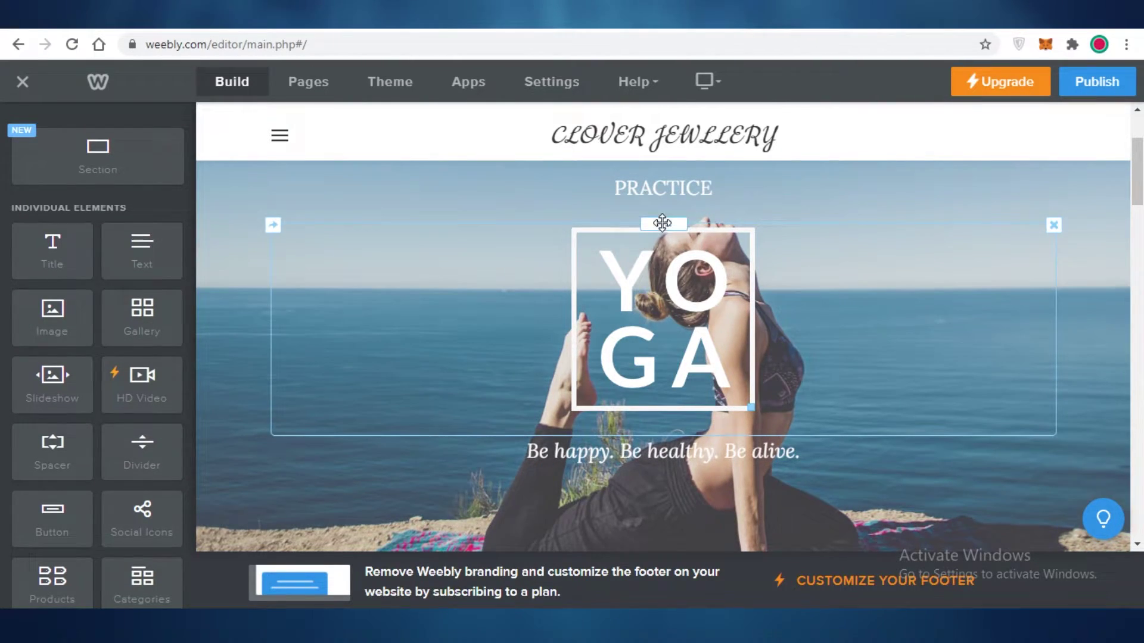
right_click(663, 223)
left_click(645, 255)
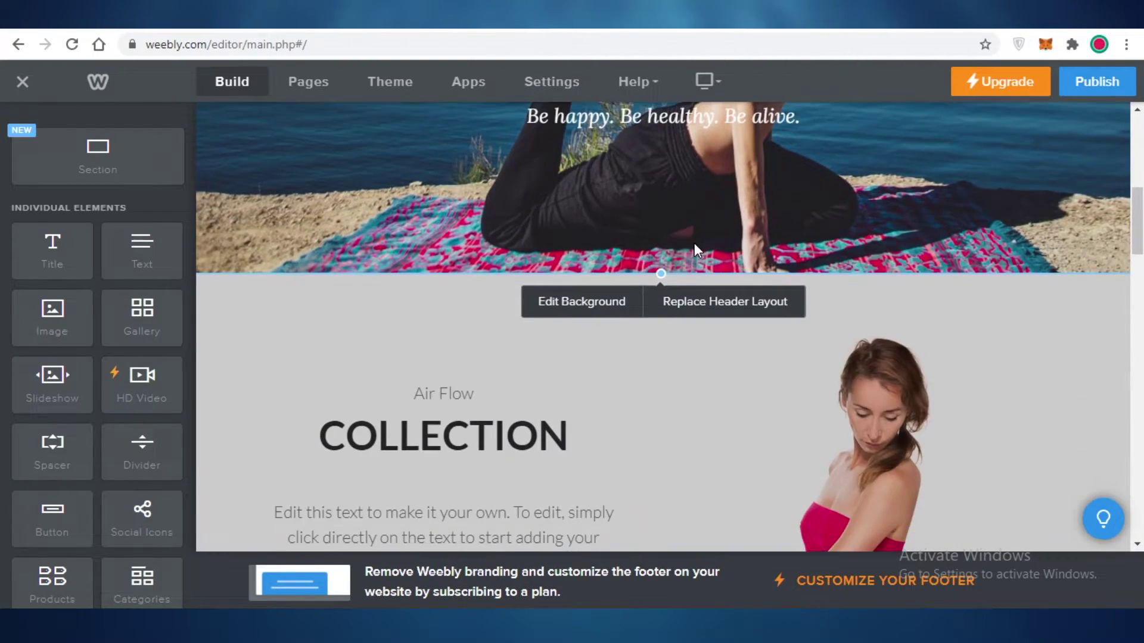
scroll(55, 463, "down", 5)
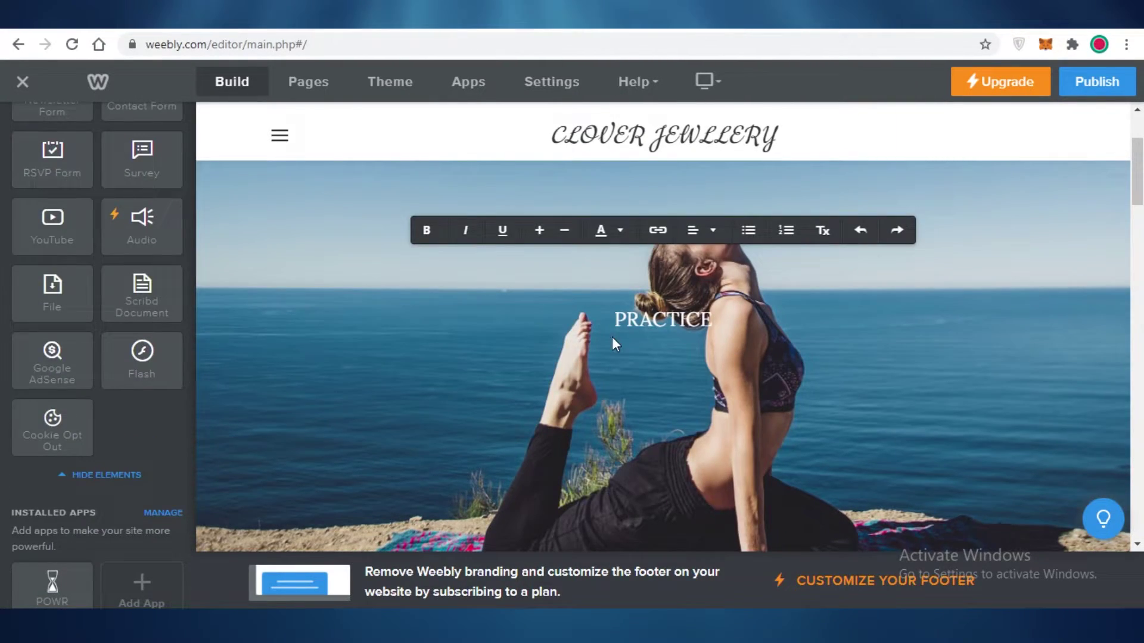
- Replace the PRACTICE heading with CLOVER COMING SOON, breaking the line after CLOVER
left_click(649, 320)
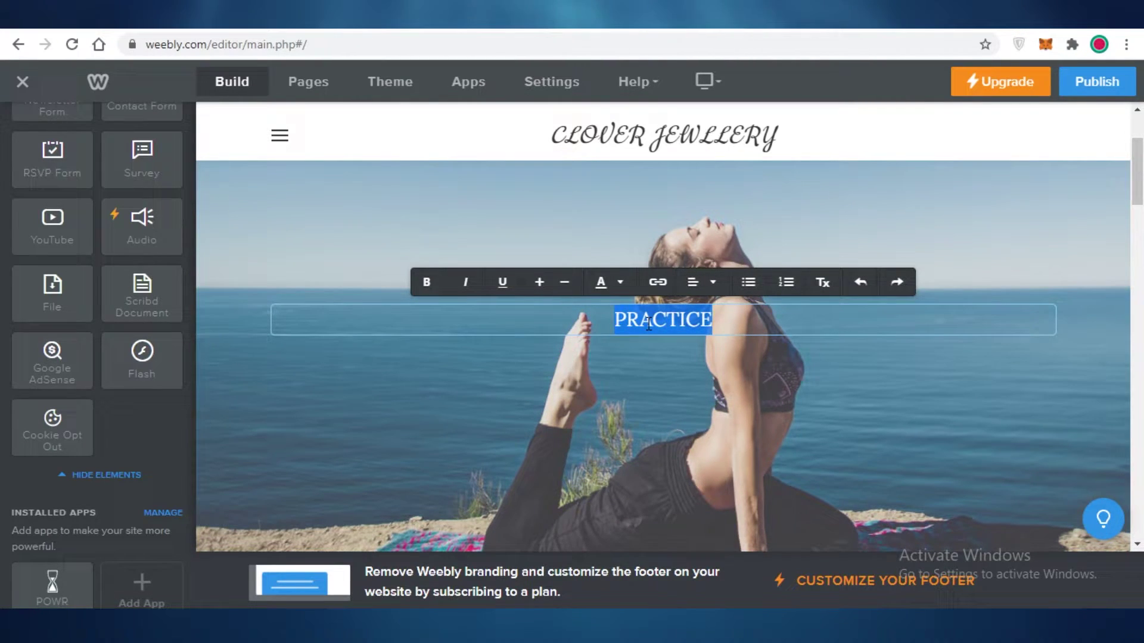
type("CLOVER CO")
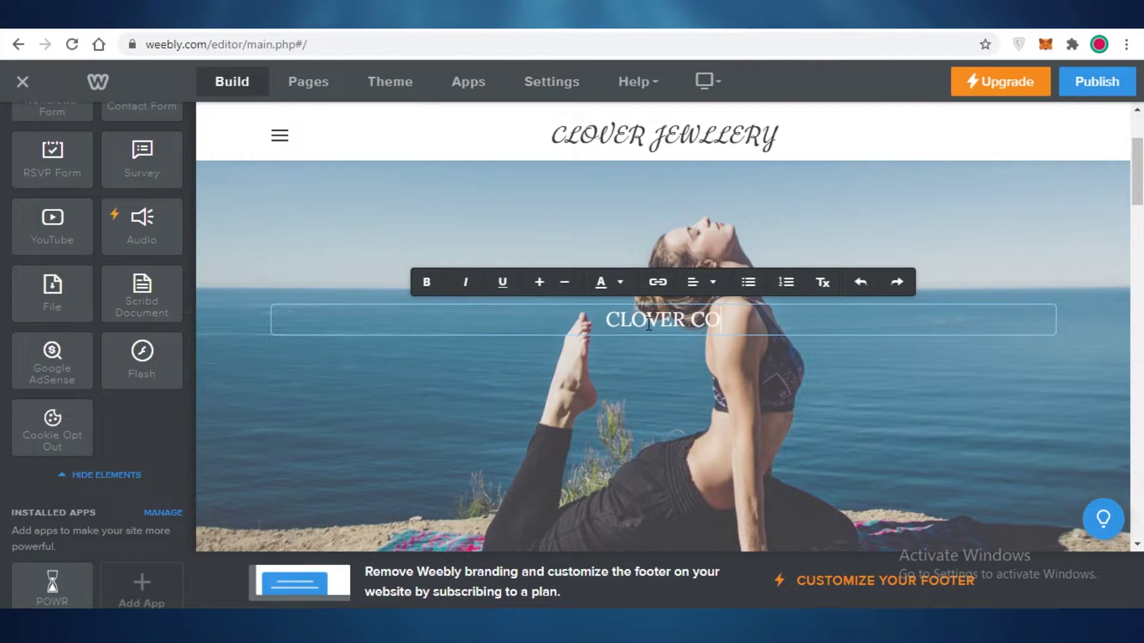
type("MING SOOBN")
key("BackSpace")
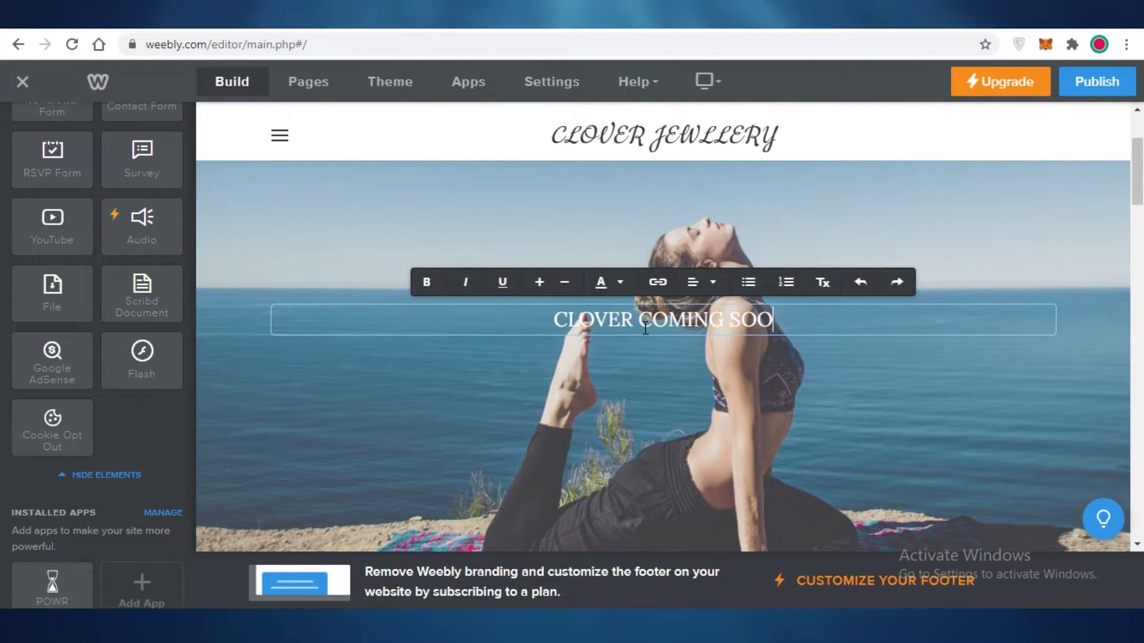
type("N")
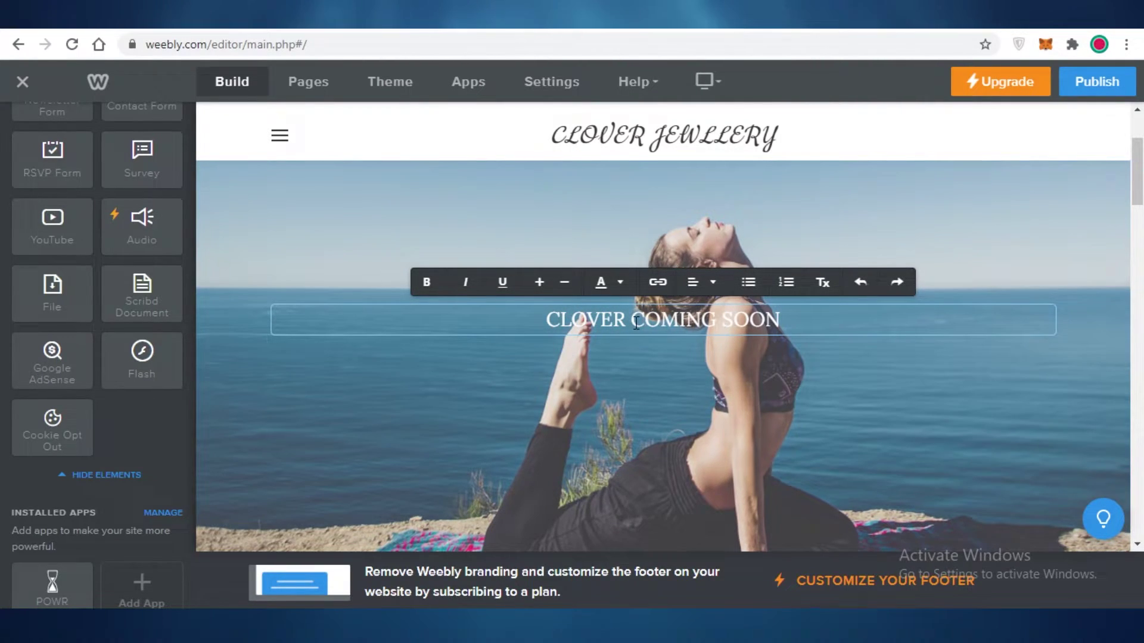
left_click(635, 321)
key("Return")
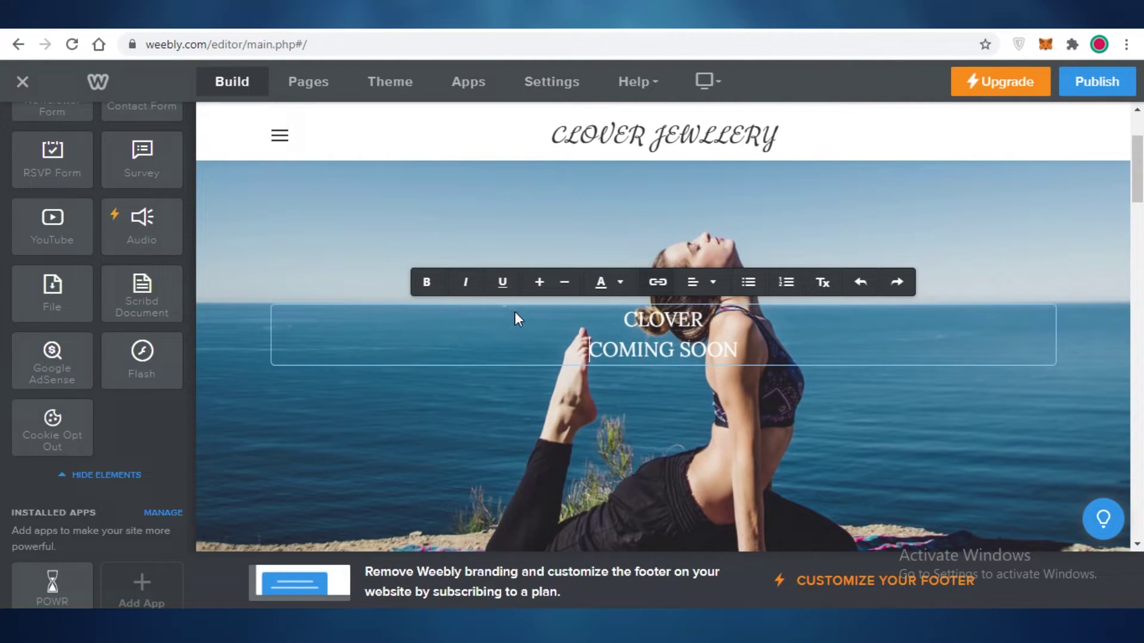
- Select the whole heading and set it in bold
key("ctrl+a")
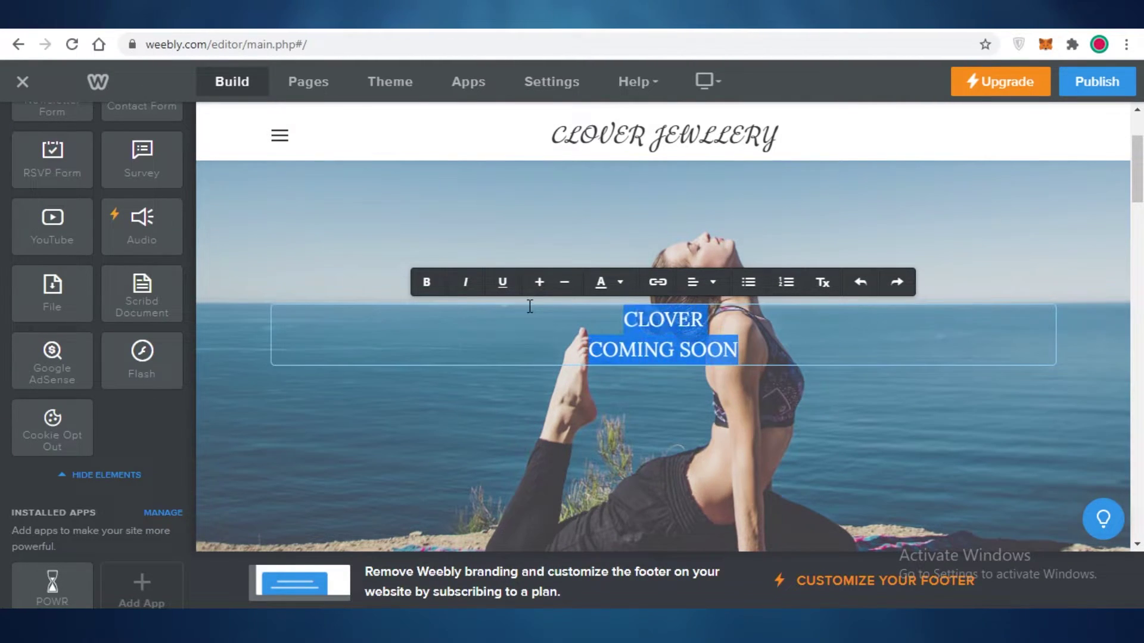
scroll(89, 358, "up", 8)
scroll(90, 268, "up", 5)
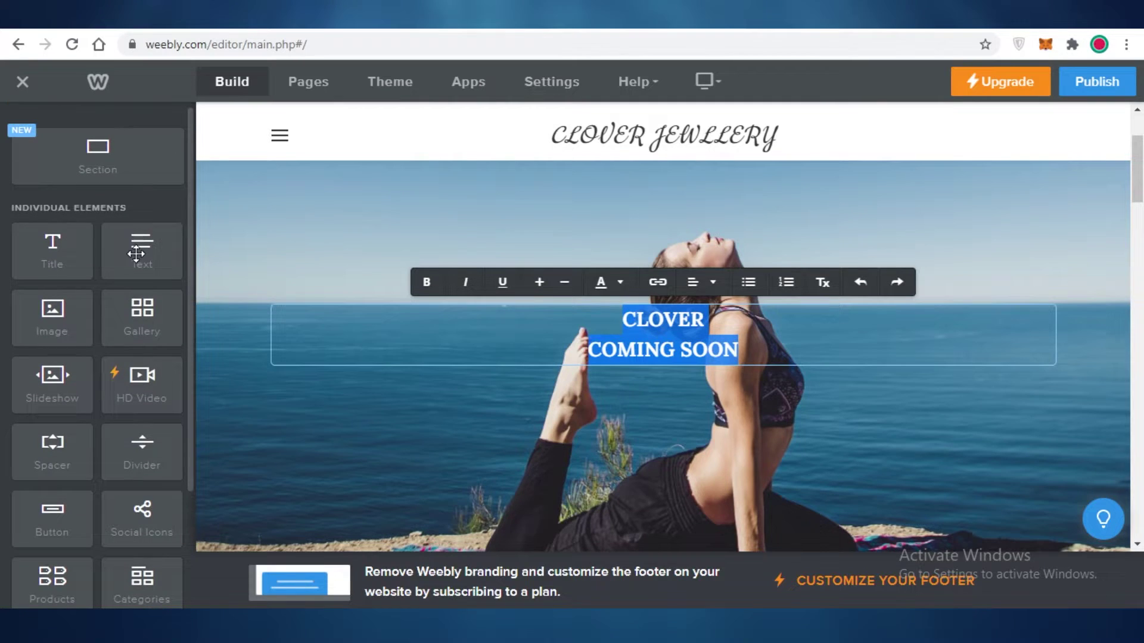
left_click(639, 319)
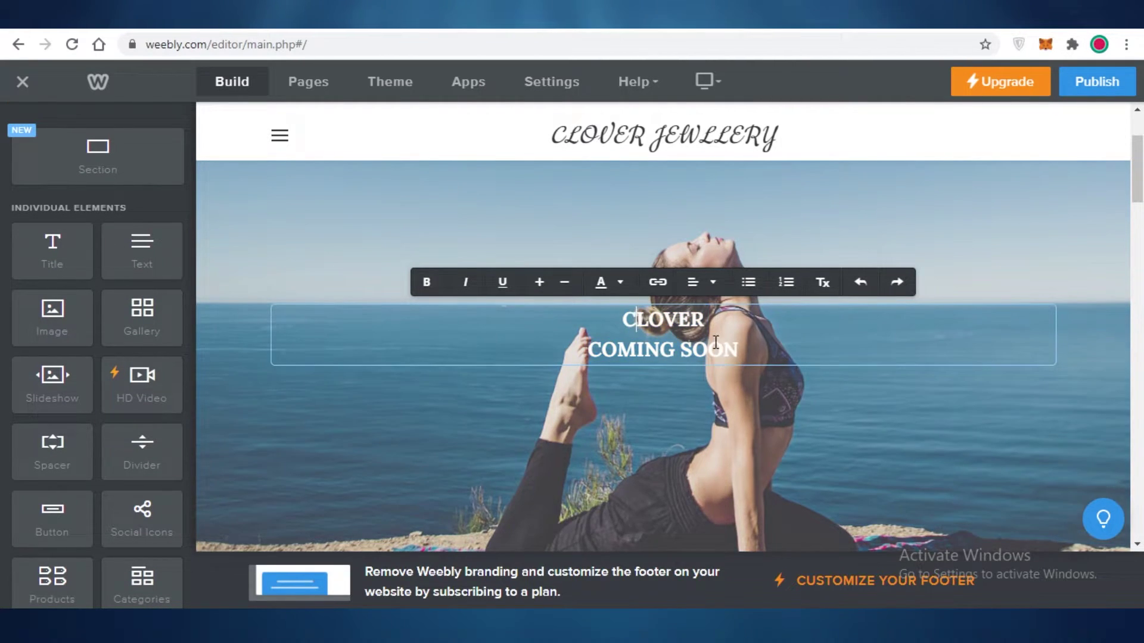
left_click(786, 232)
left_click(641, 349)
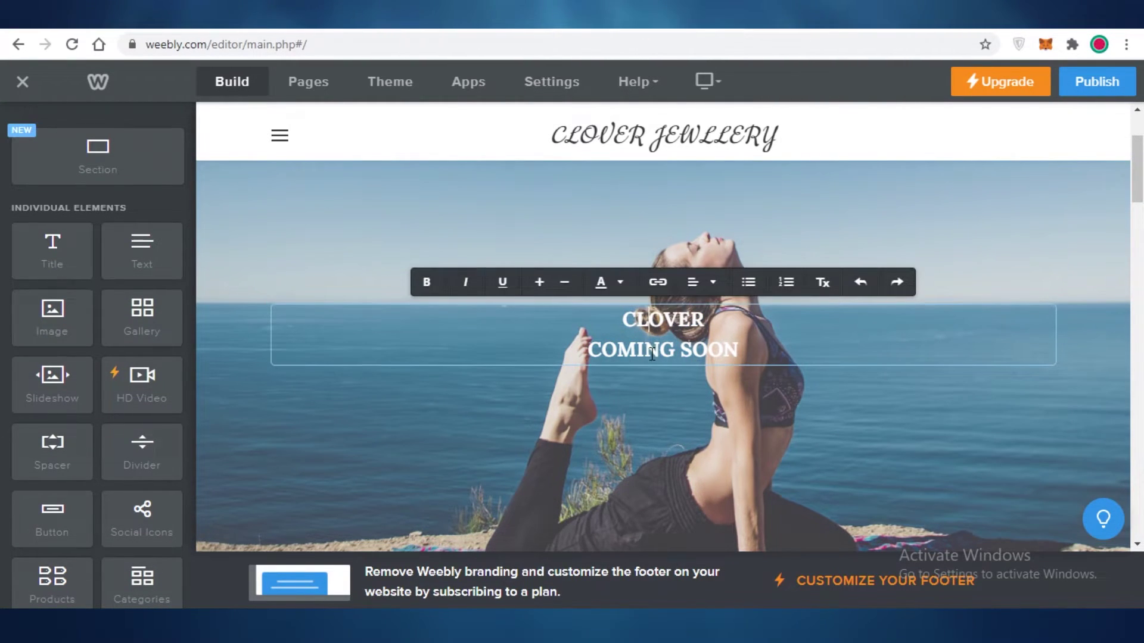
key("ctrl+a")
left_click(1008, 221)
scroll(1008, 221, "down", 1)
scroll(1008, 222, "down", 5)
right_click(1007, 222)
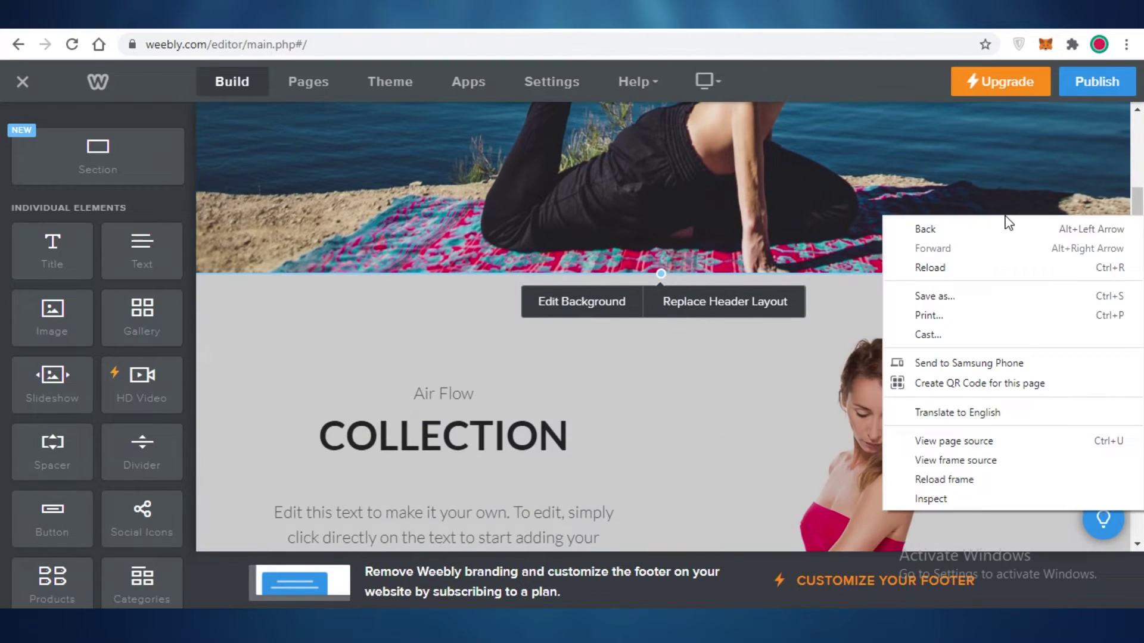
left_click(804, 358)
scroll(1081, 176, "up", 6)
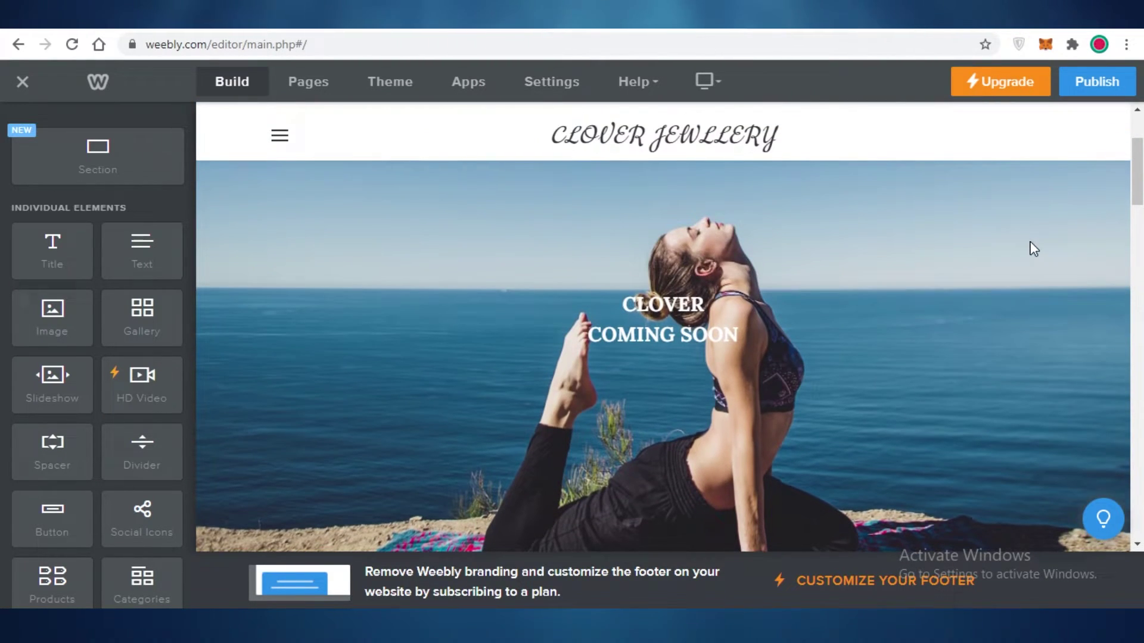
scroll(634, 295, "up", 2)
scroll(641, 333, "down", 2)
scroll(641, 333, "down", 1)
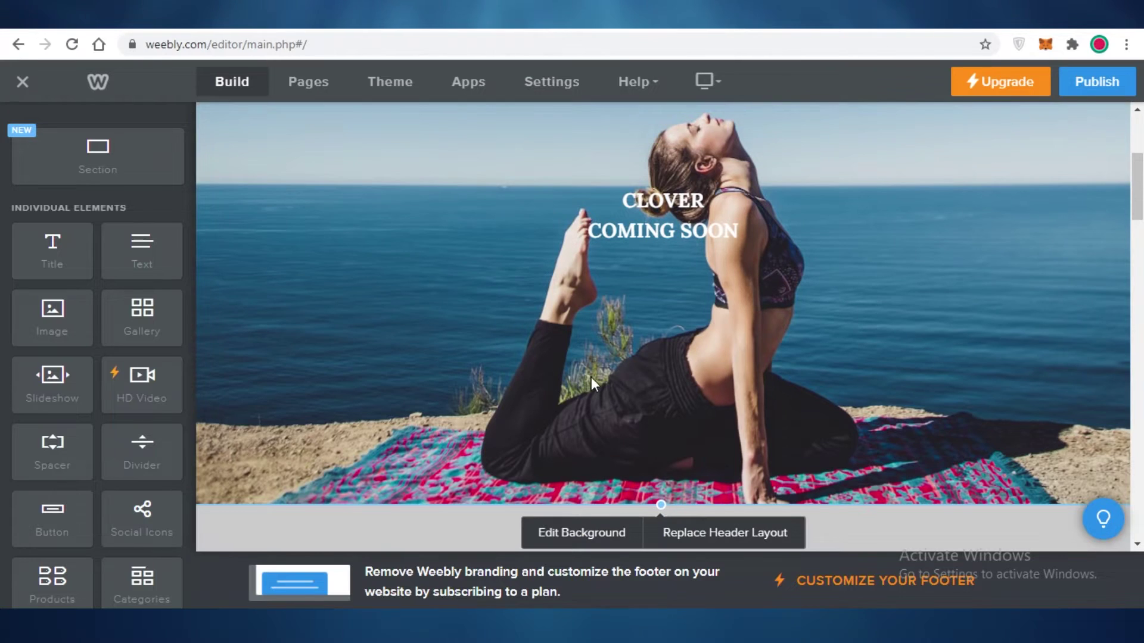
scroll(804, 313, "up", 3)
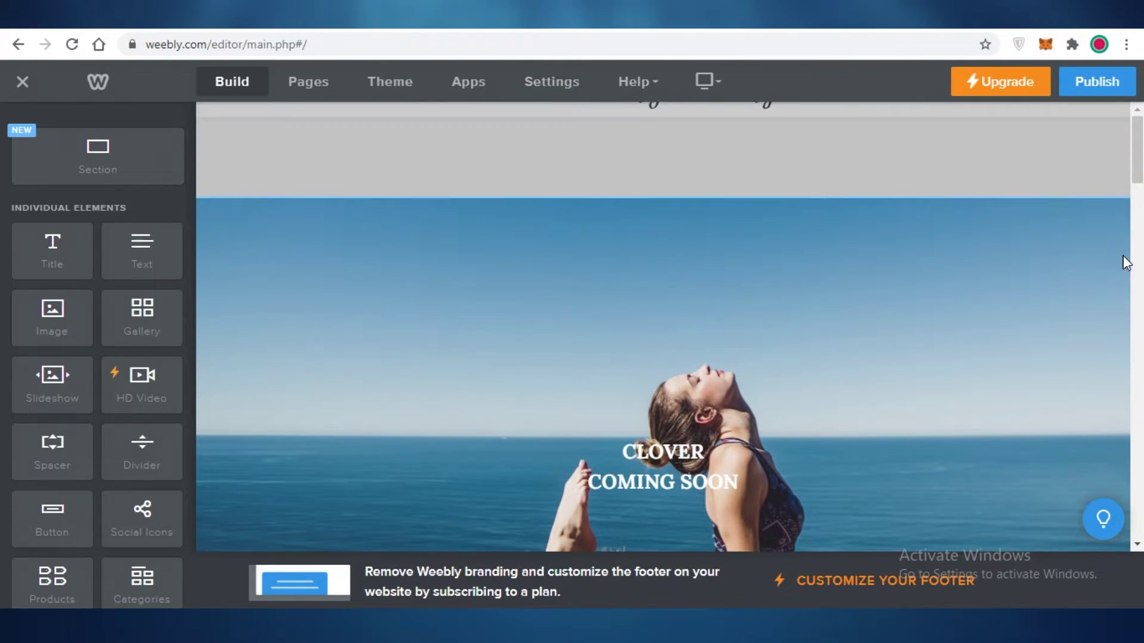
scroll(978, 350, "down", 5)
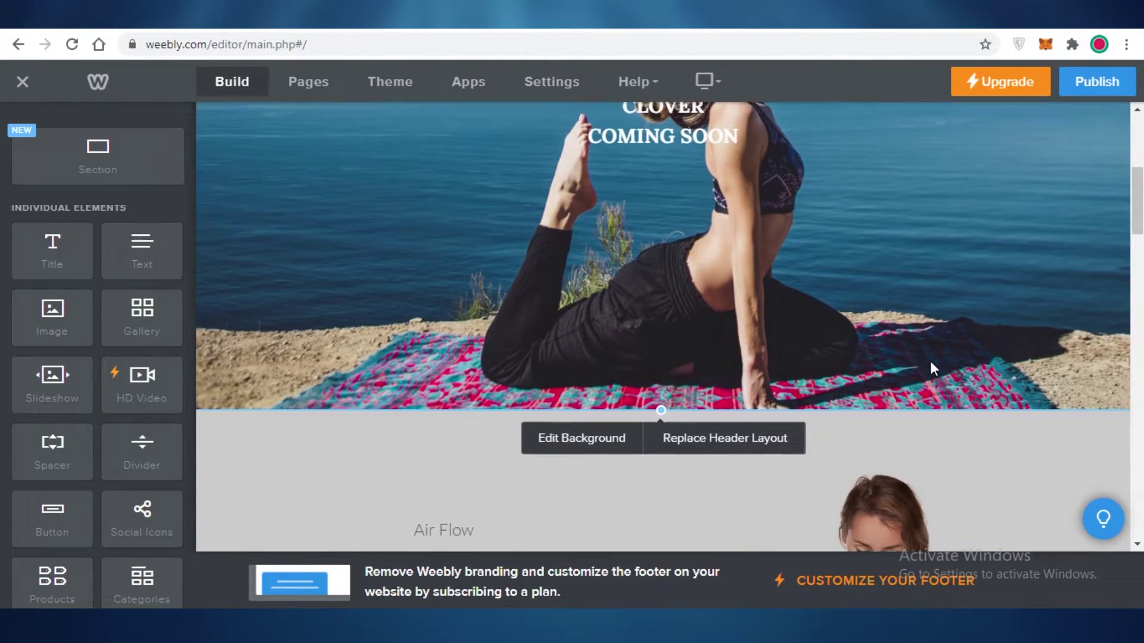
scroll(930, 362, "down", 3)
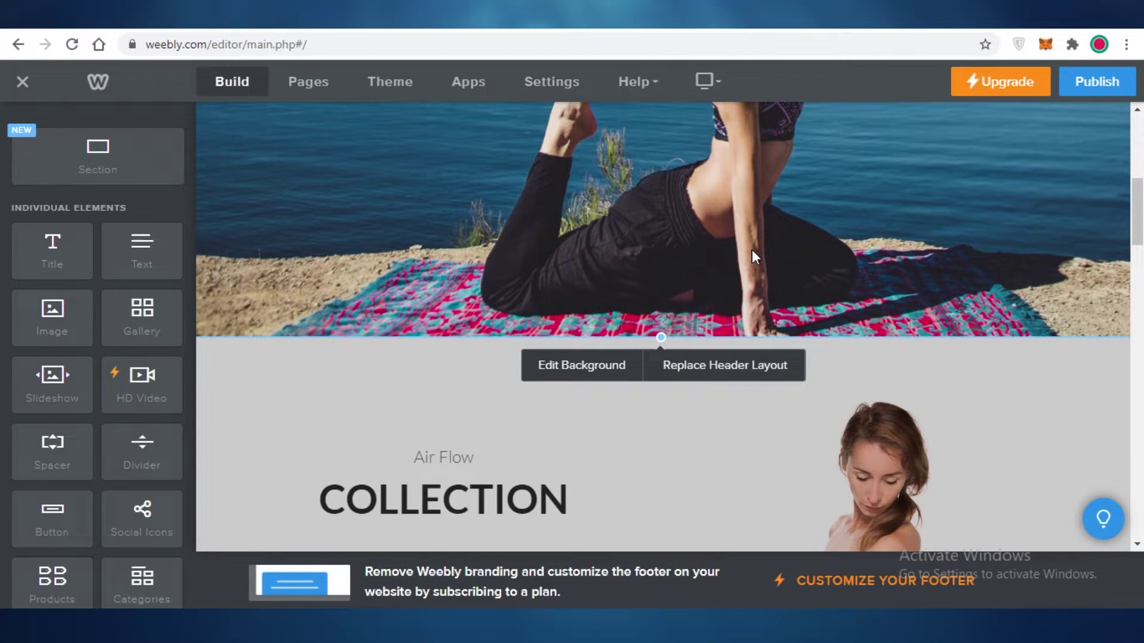
scroll(568, 383, "up", 2)
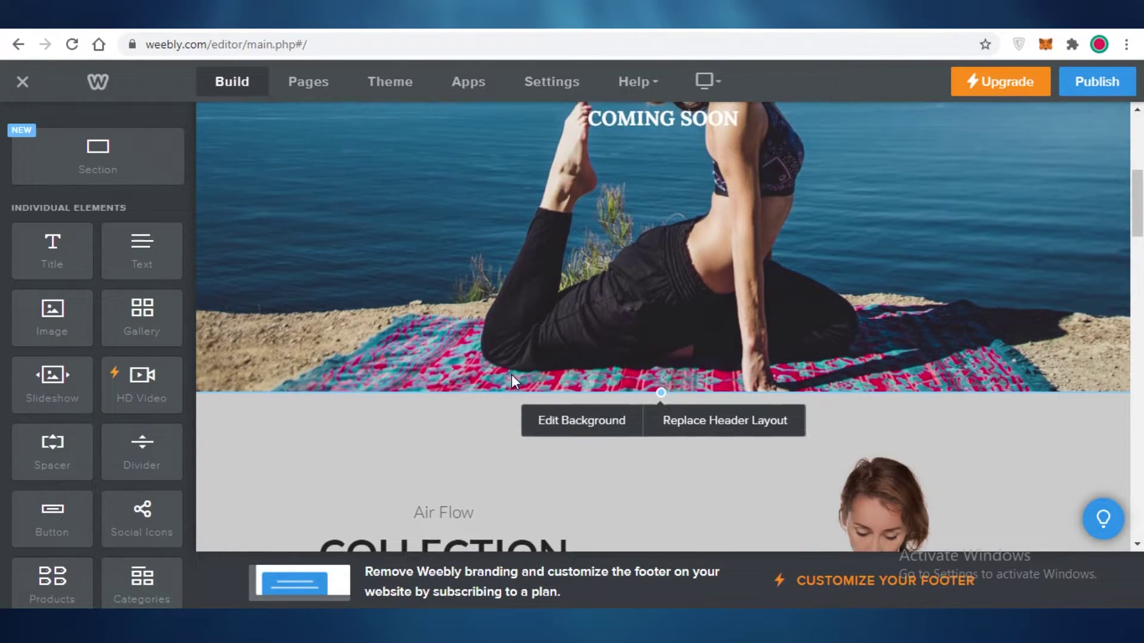
scroll(569, 383, "down", 2)
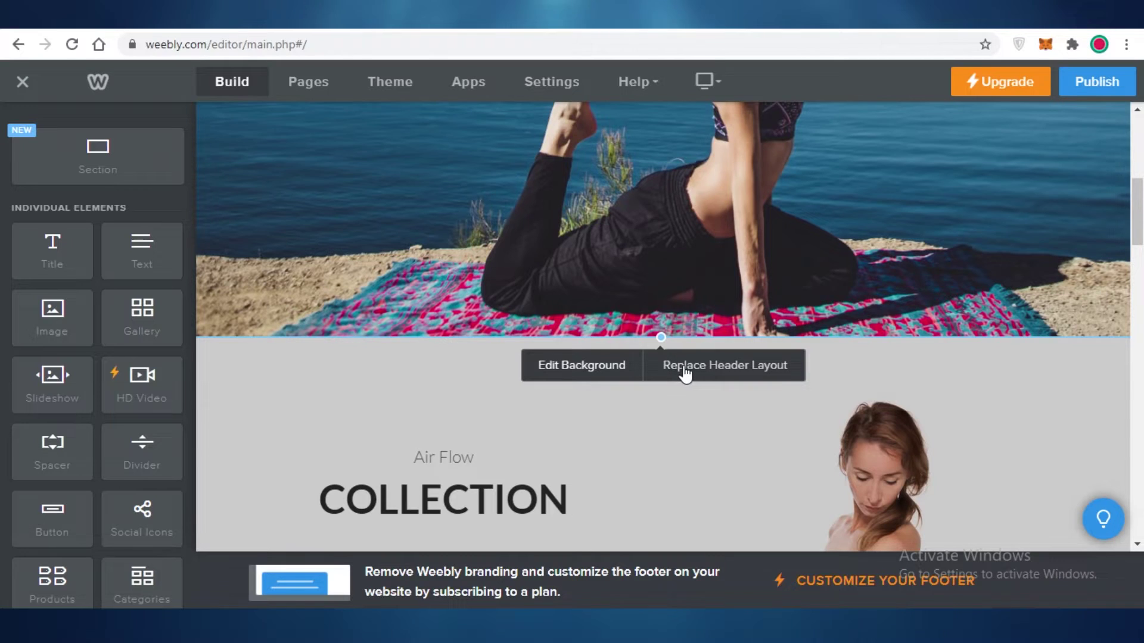
- Open the hero background's Replace image chooser and switch to image search
left_click(584, 368)
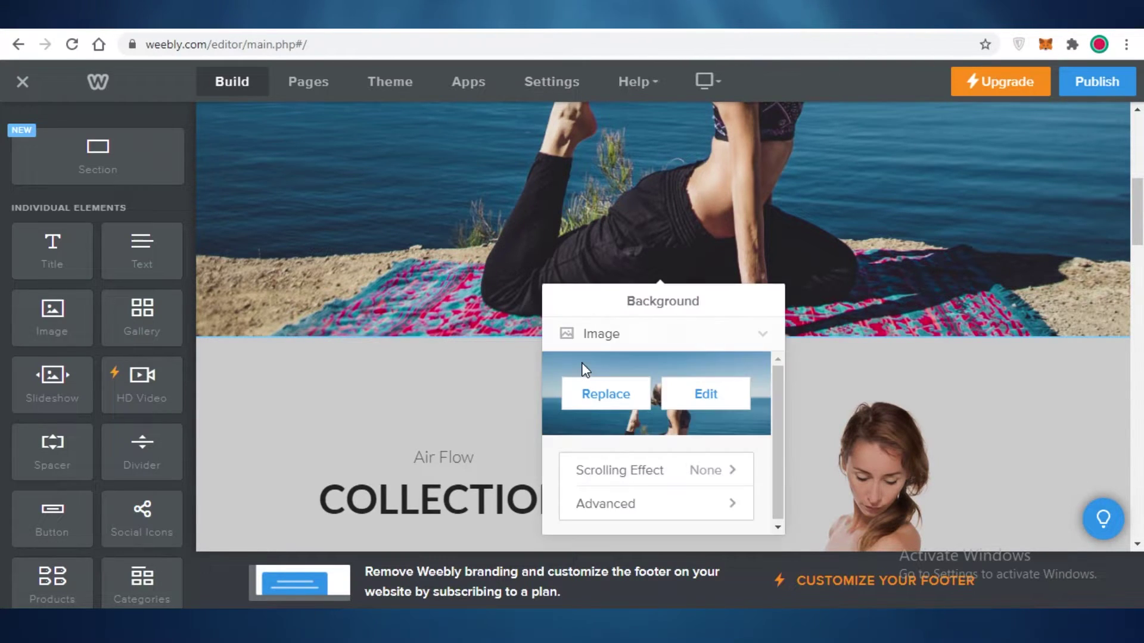
left_click(620, 403)
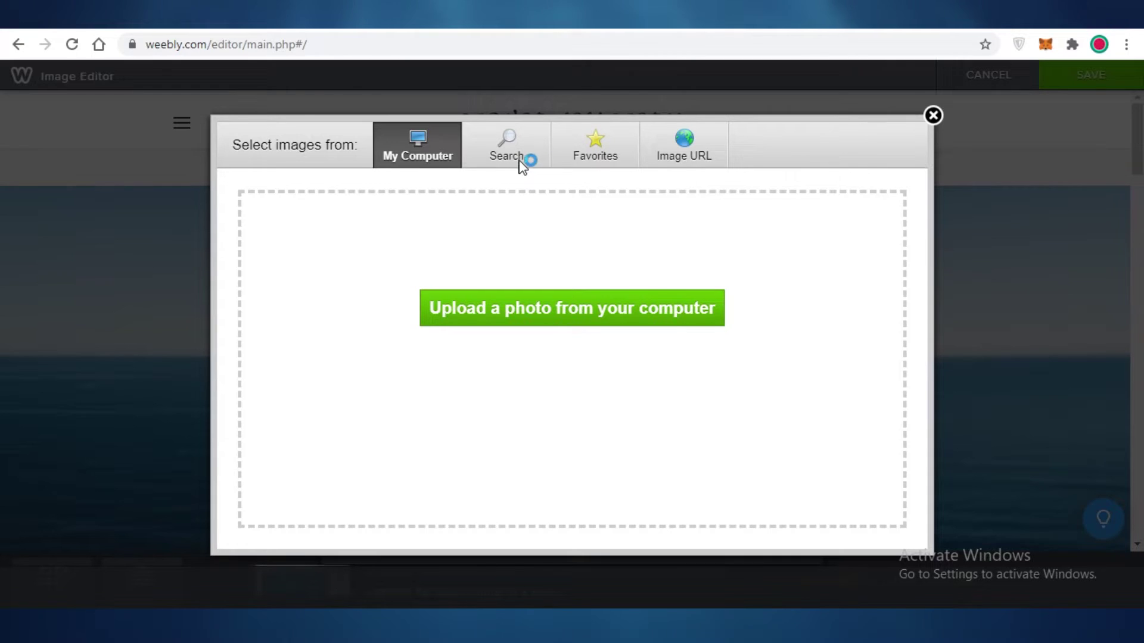
left_click(513, 158)
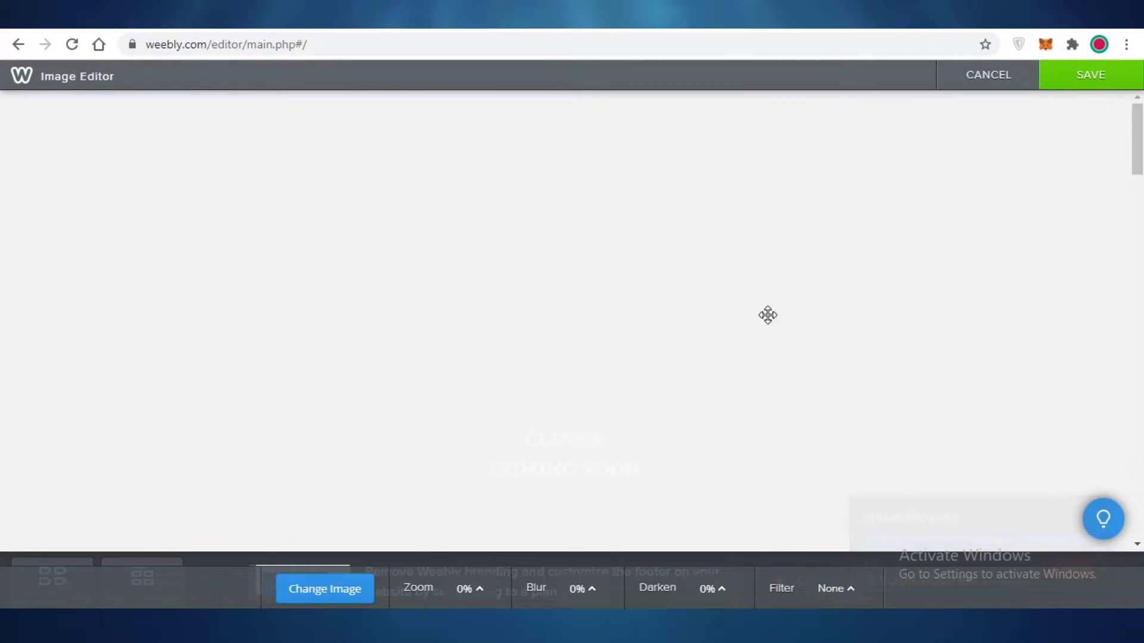
scroll(626, 313, "down", 3)
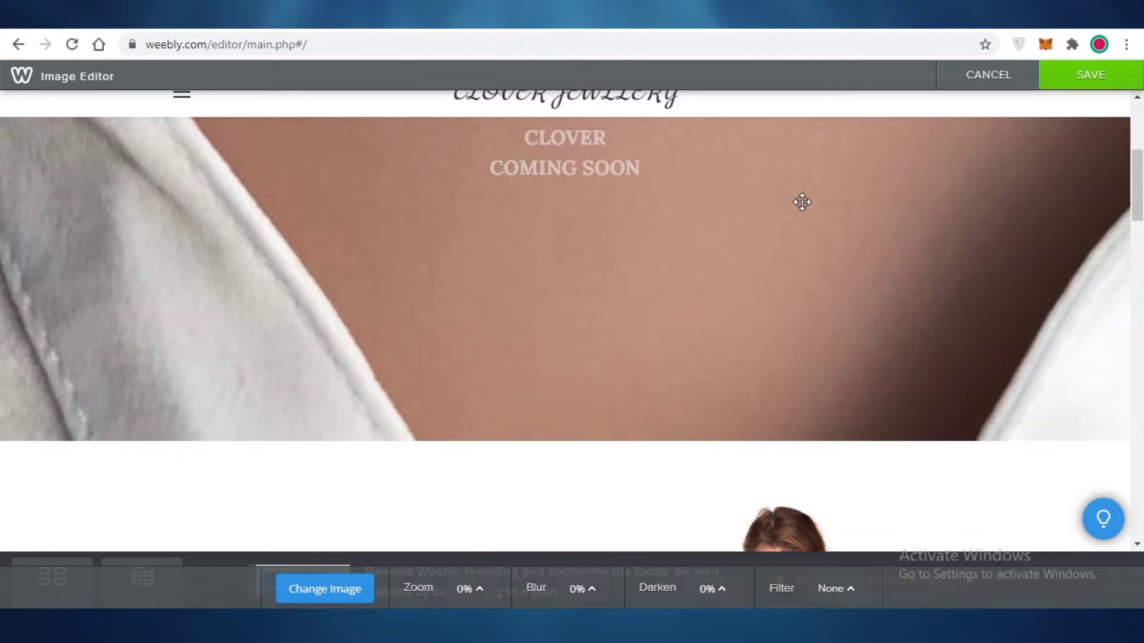
scroll(625, 313, "up", 3)
- Position and zoom the gold clover necklace photo as the hero background, then save
left_click_drag(650, 262, 625, 361)
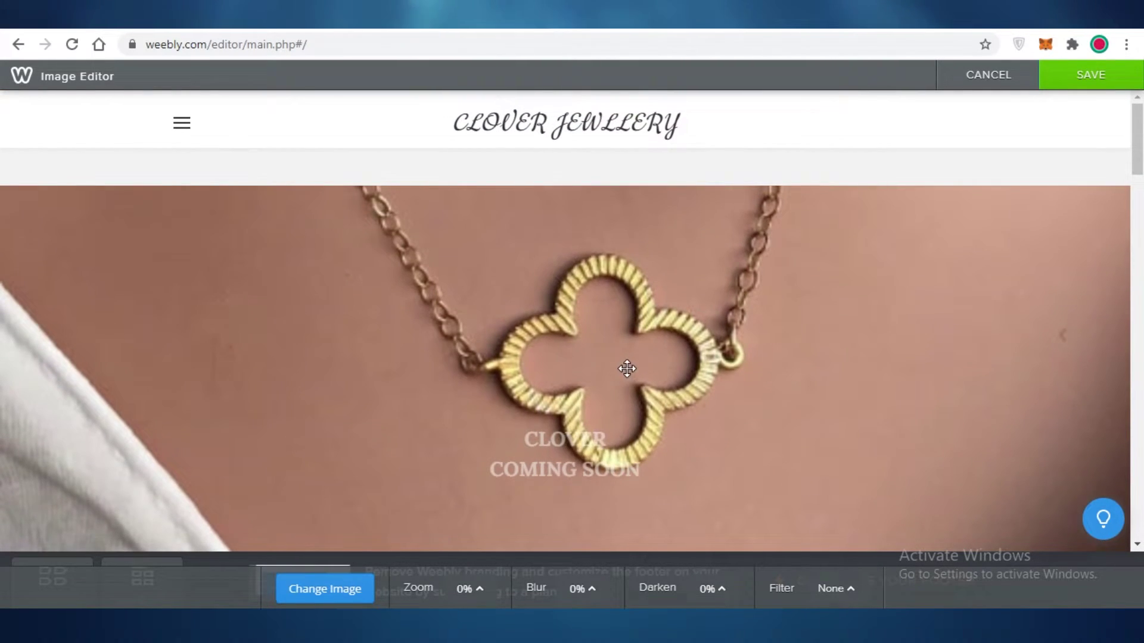
scroll(625, 361, "down", 3)
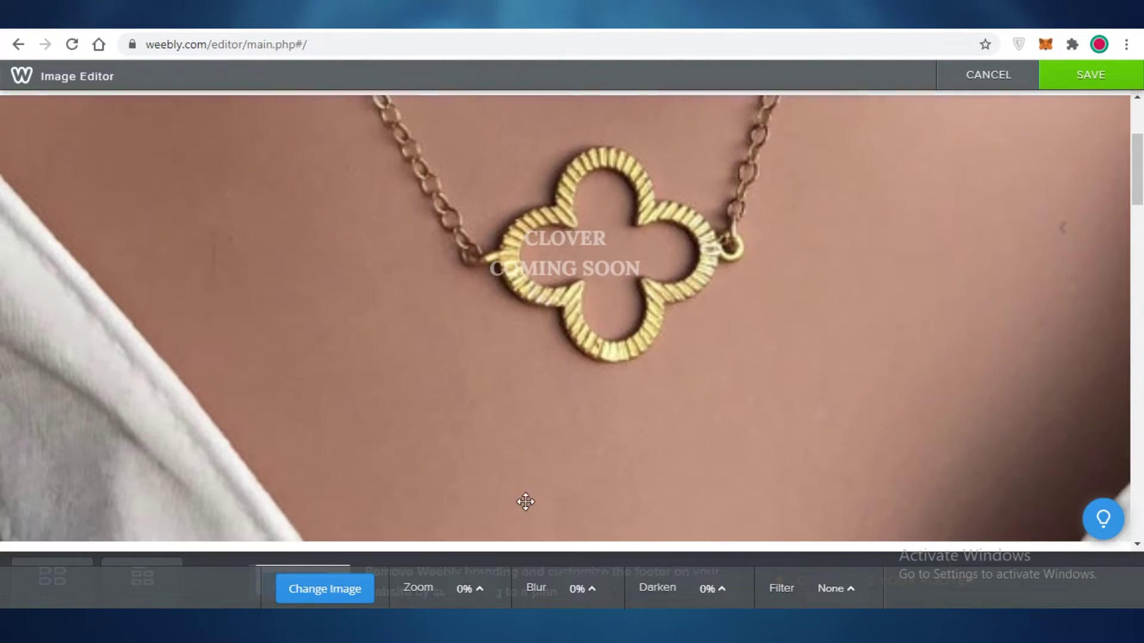
left_click(466, 589)
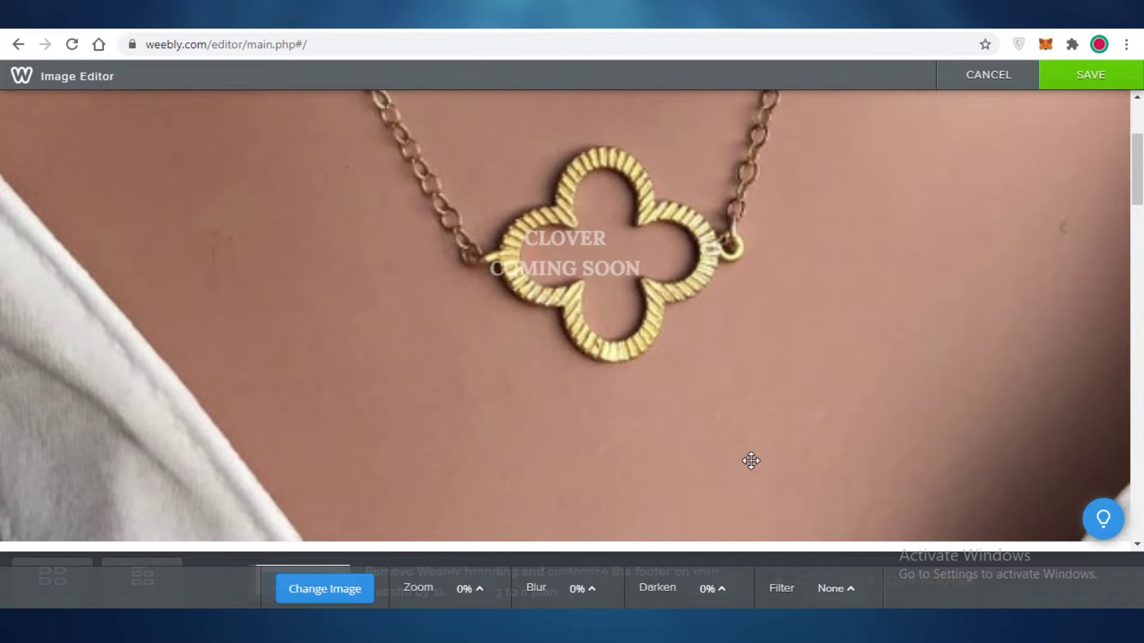
left_click_drag(1000, 304, 989, 309)
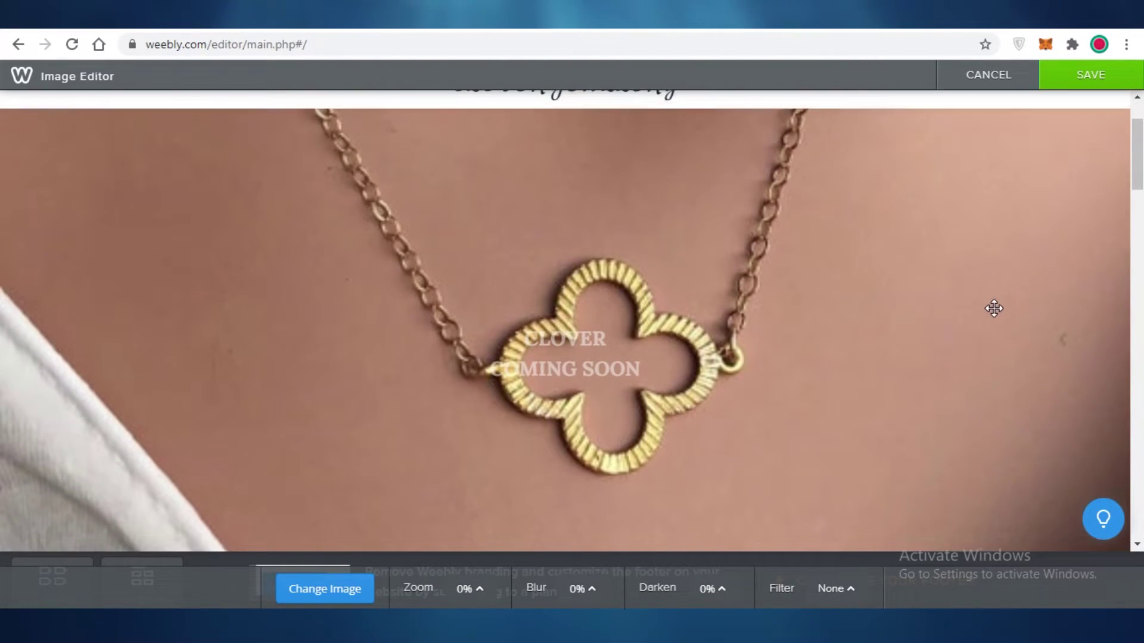
scroll(989, 310, "up", 2)
scroll(839, 331, "down", 2)
scroll(1139, 496, "down", 3)
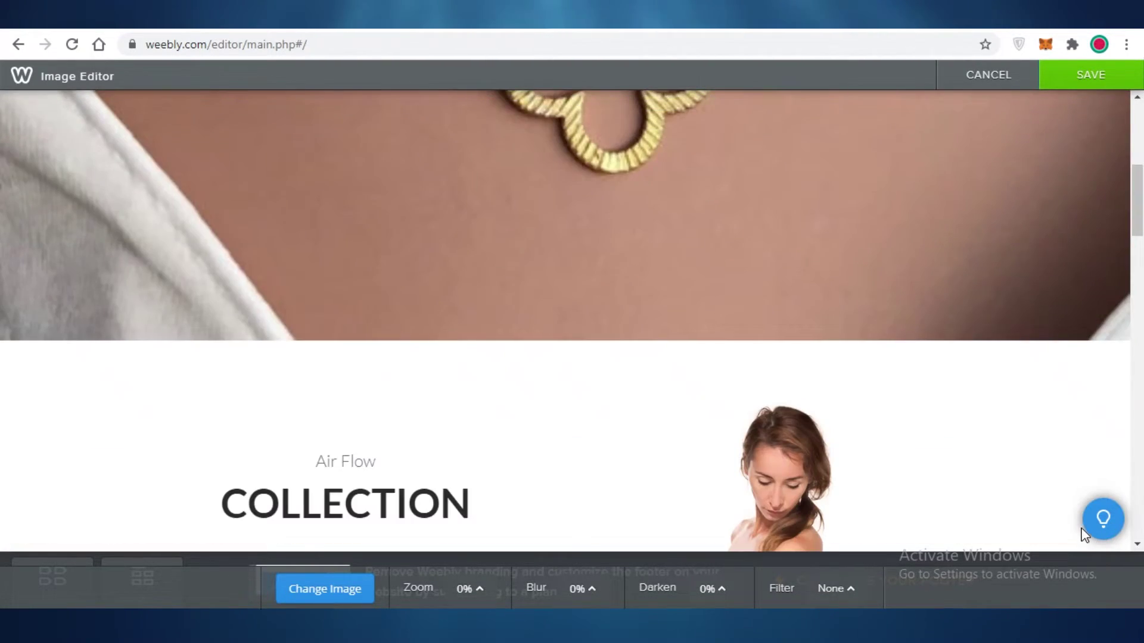
scroll(1117, 501, "up", 6)
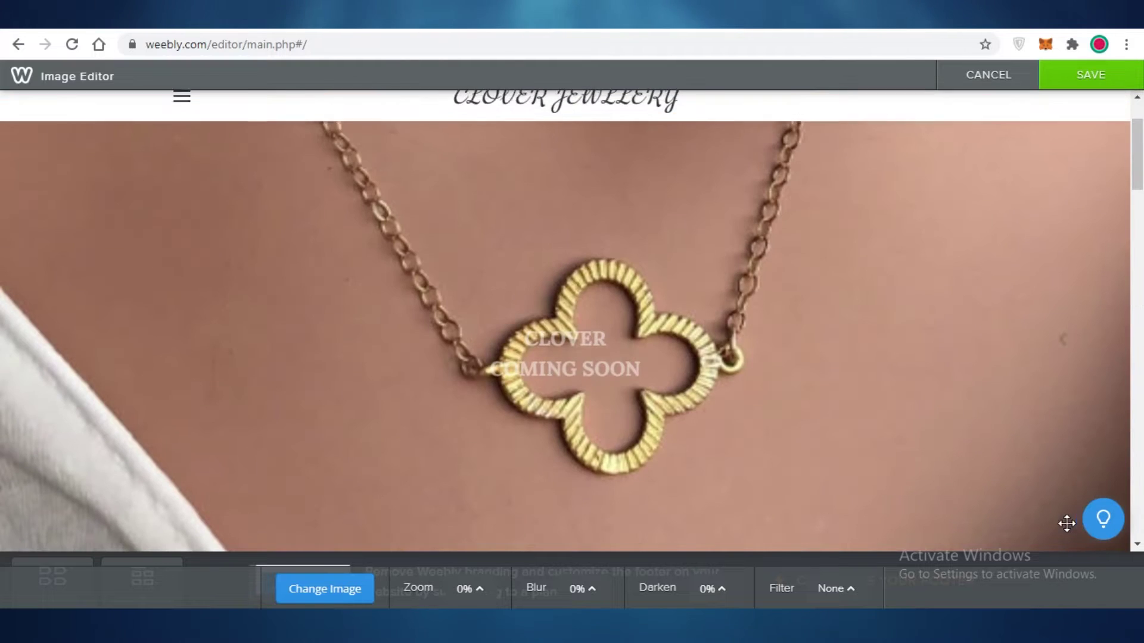
left_click(317, 595)
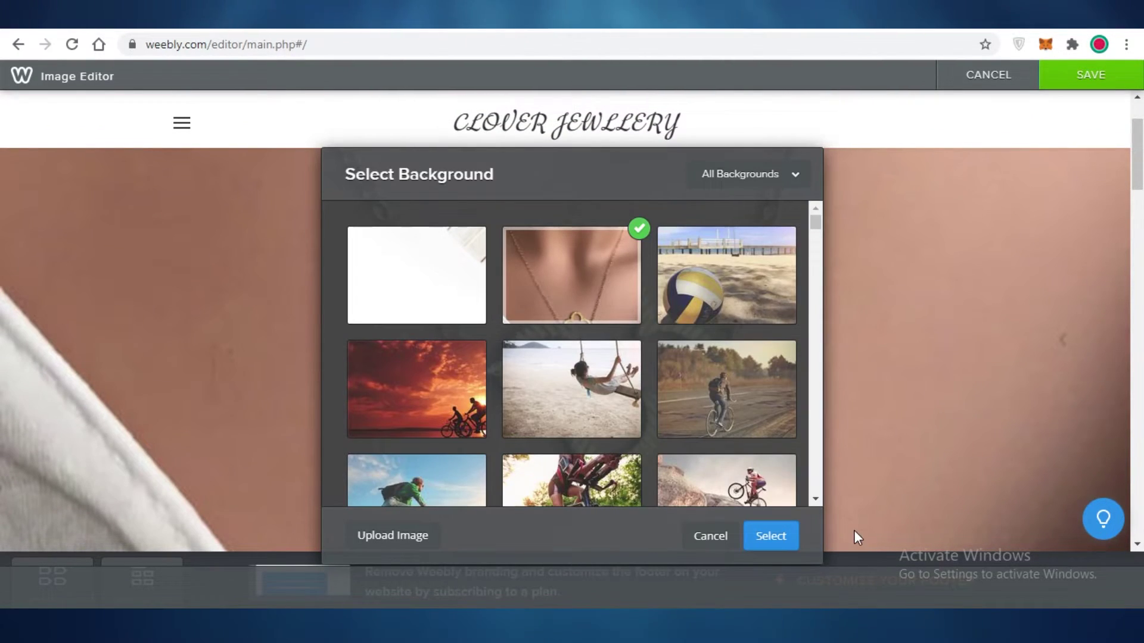
left_click(770, 536)
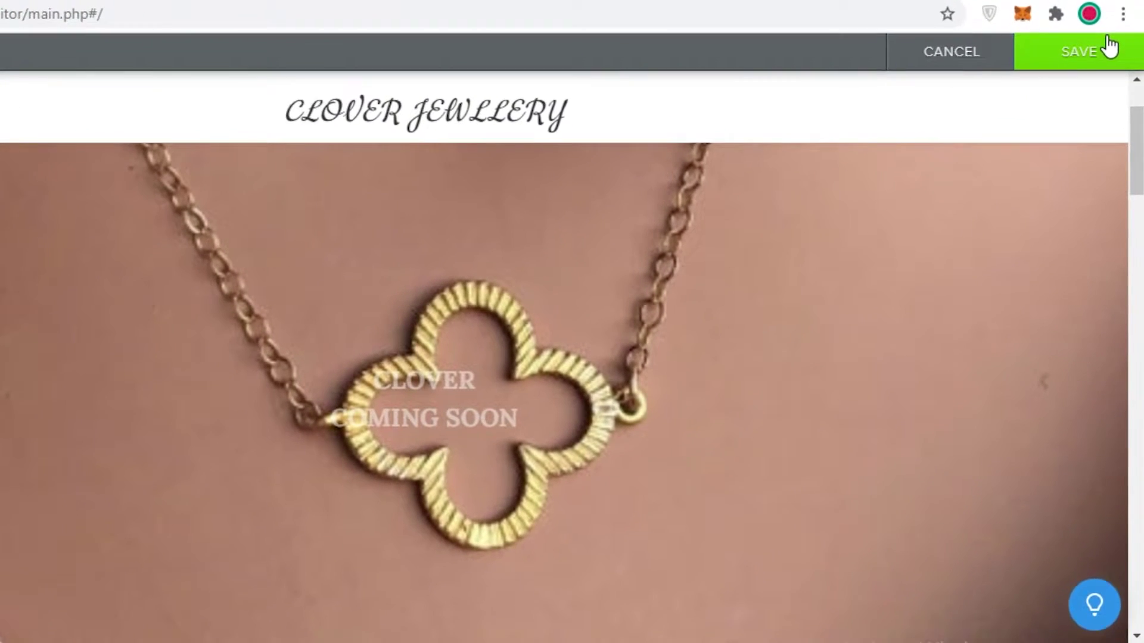
left_click(1100, 25)
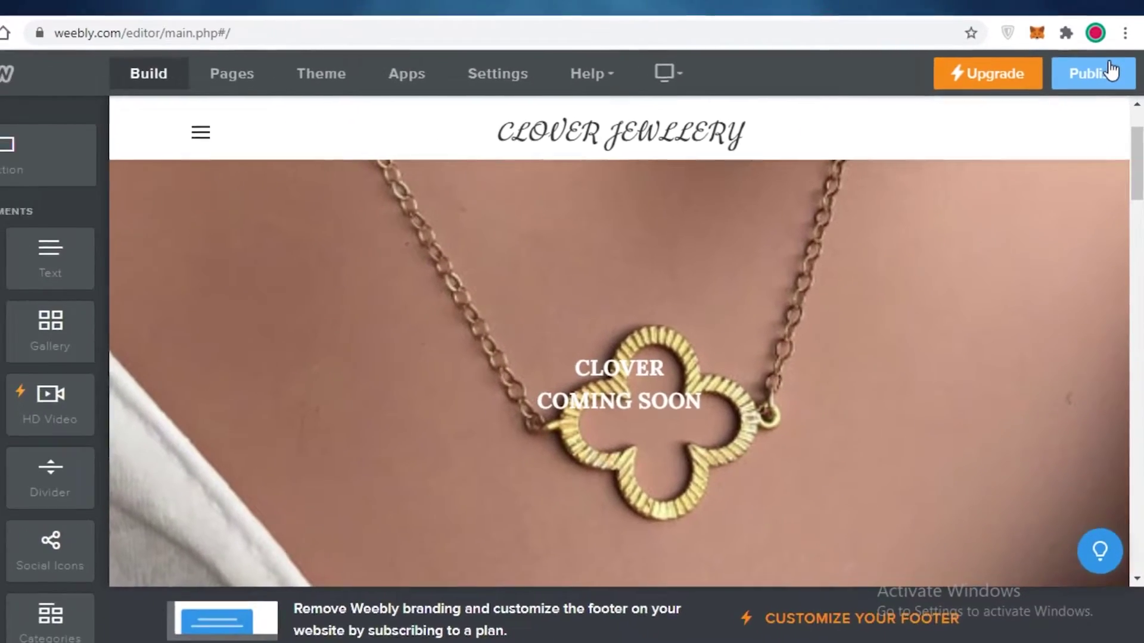
scroll(697, 331, "down", 5)
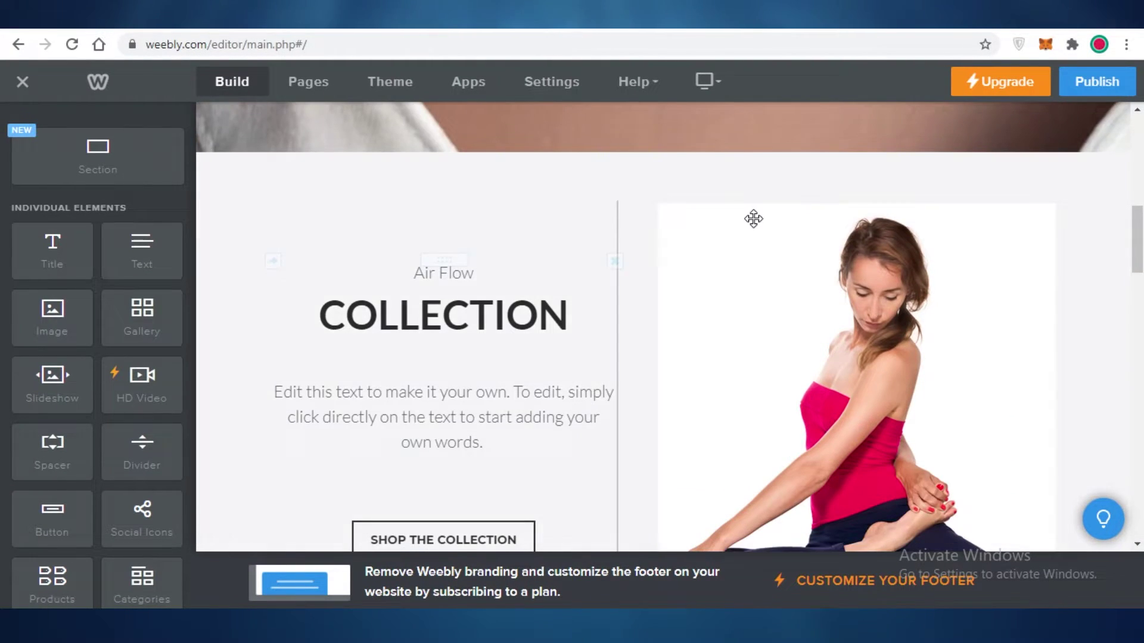
scroll(268, 303, "up", 3)
scroll(536, 277, "down", 8)
scroll(353, 335, "down", 5)
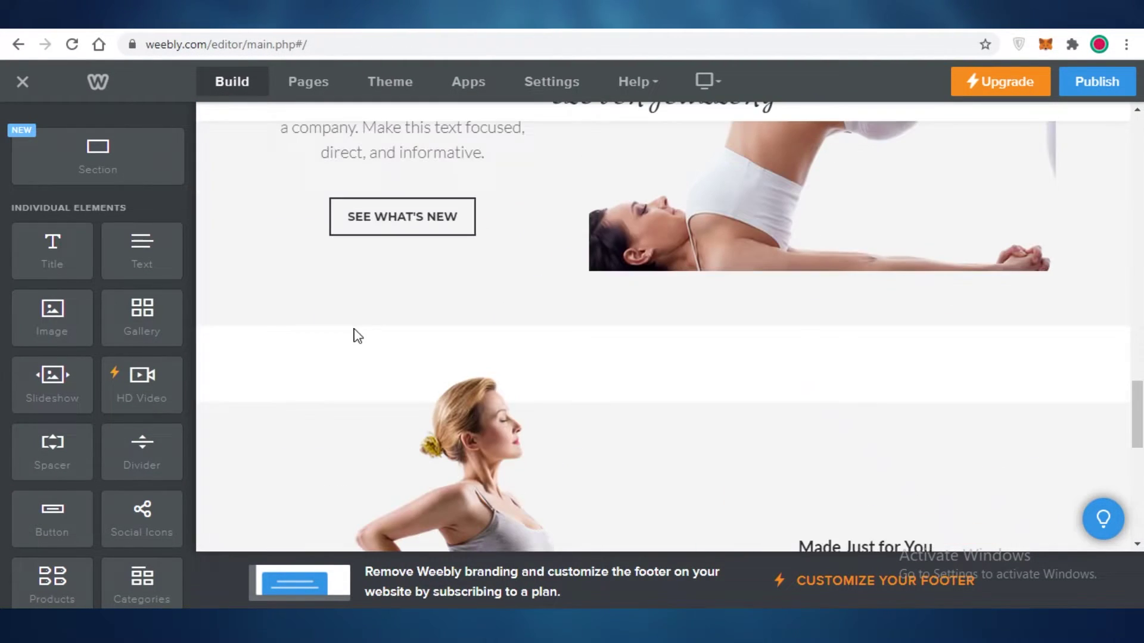
scroll(353, 336, "down", 6)
mouse_move(661, 332)
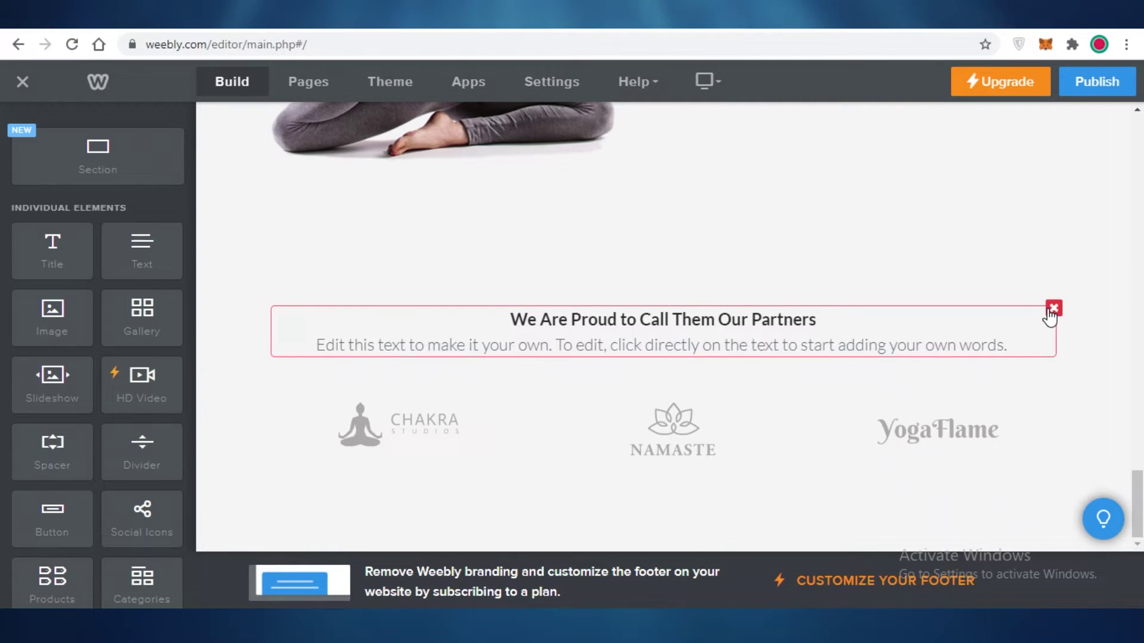
- Delete the partners heading and YogaFlame logo, and start removing the Namaste logo
left_click(1054, 310)
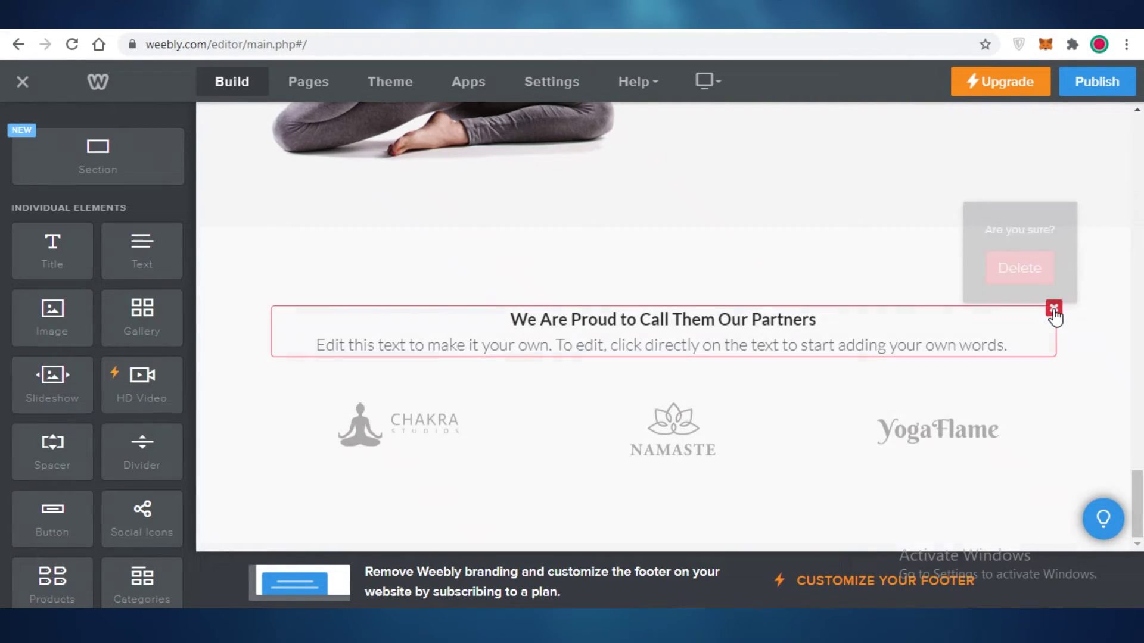
left_click(1018, 258)
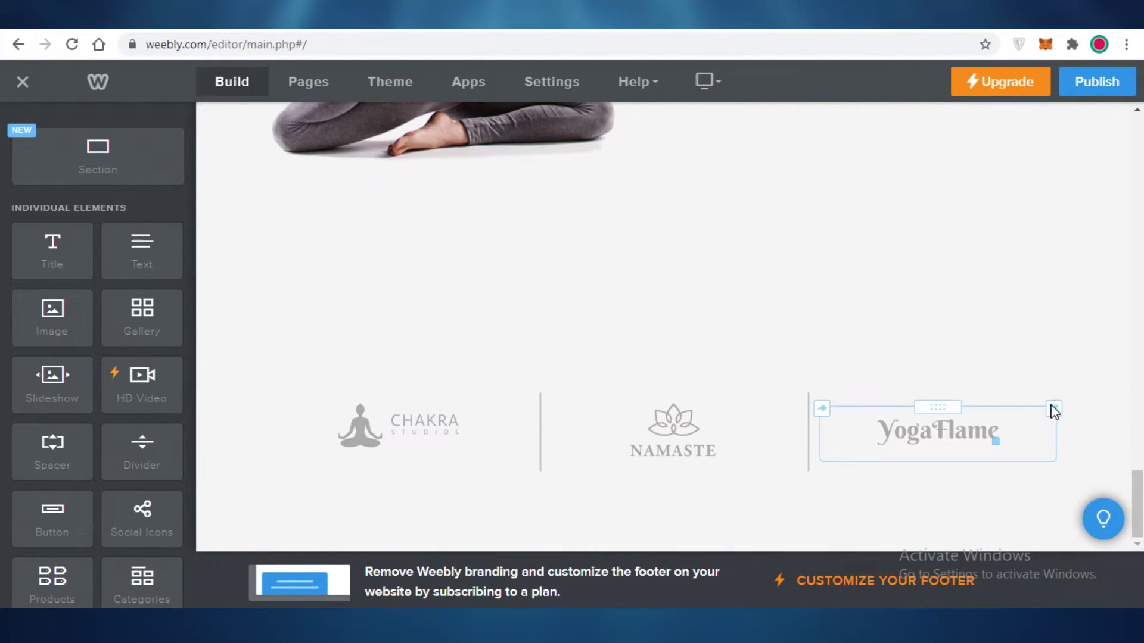
left_click(1054, 410)
left_click(1036, 357)
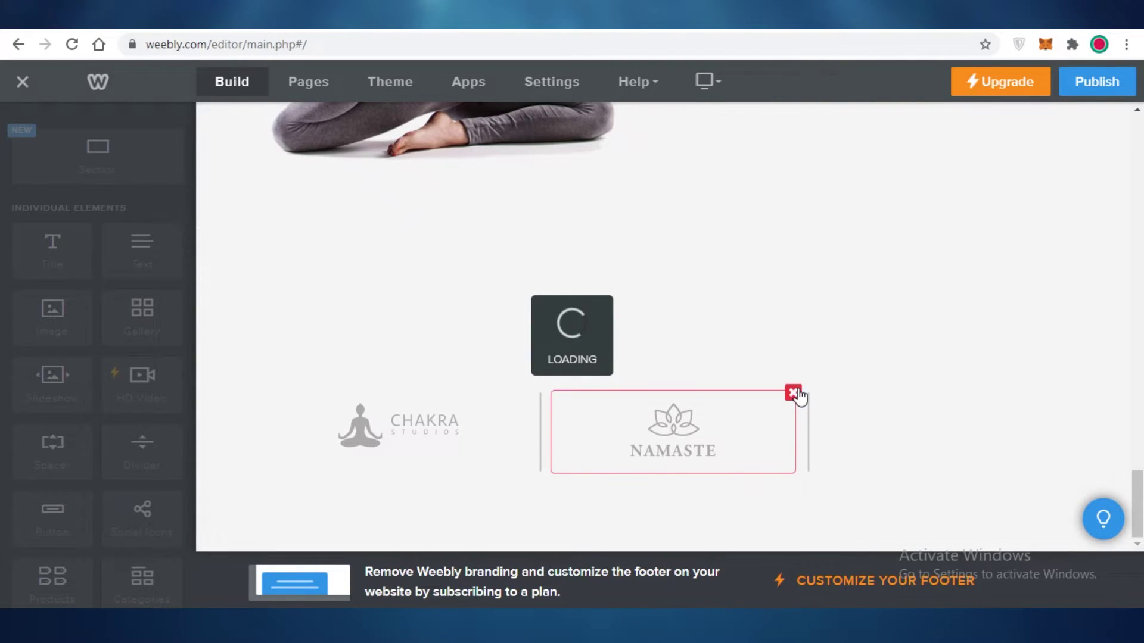
left_click(795, 394)
left_click(758, 337)
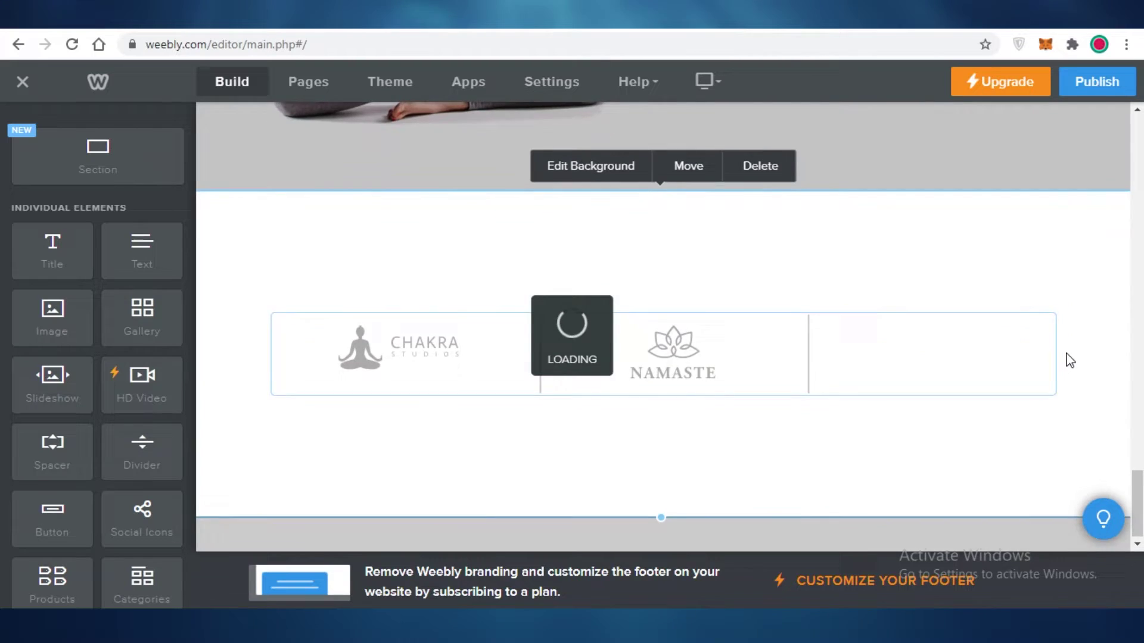
scroll(1069, 359, "up", 5)
scroll(690, 386, "down", 2)
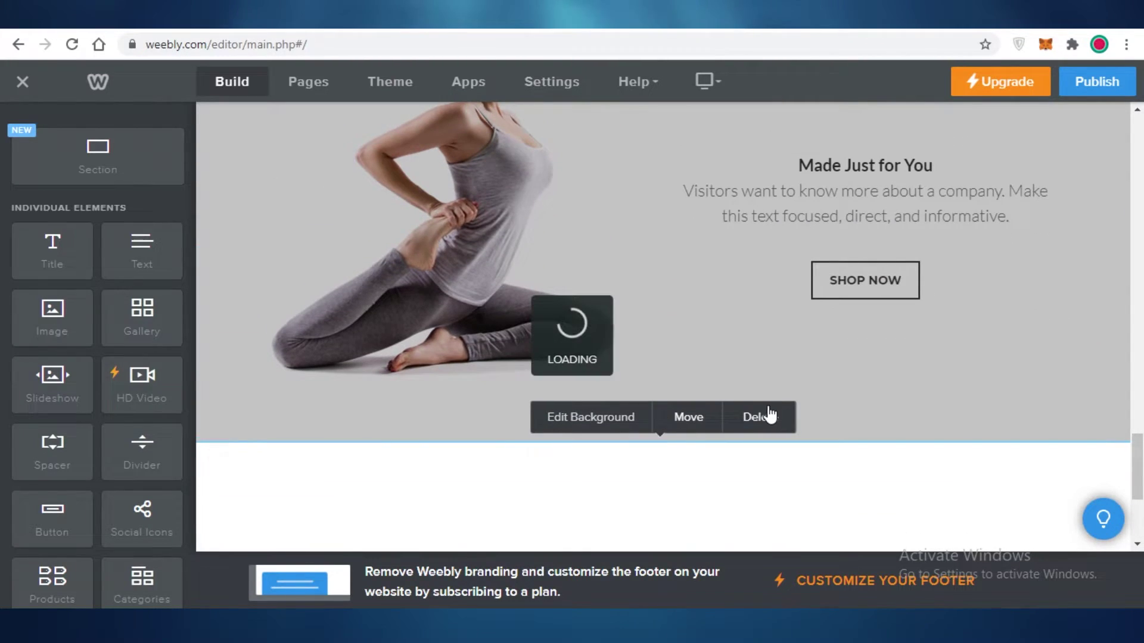
scroll(768, 415, "down", 3)
scroll(769, 410, "up", 5)
- Delete the kneeling yoga photo beside Made Just for You
left_click(603, 353)
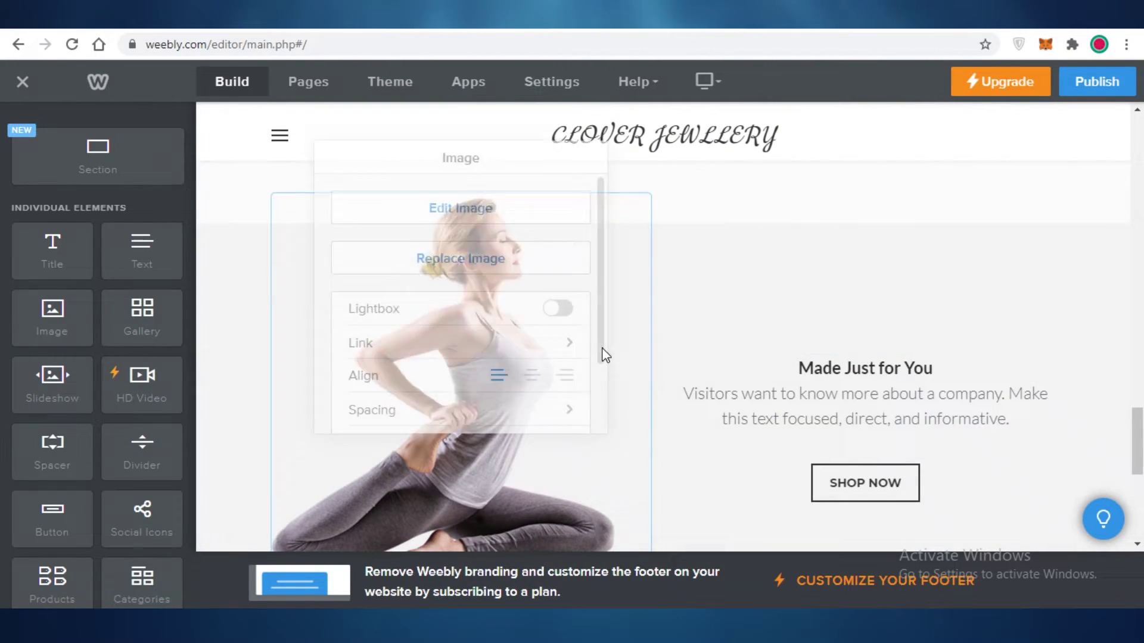
scroll(644, 340, "up", 3)
left_click(643, 340)
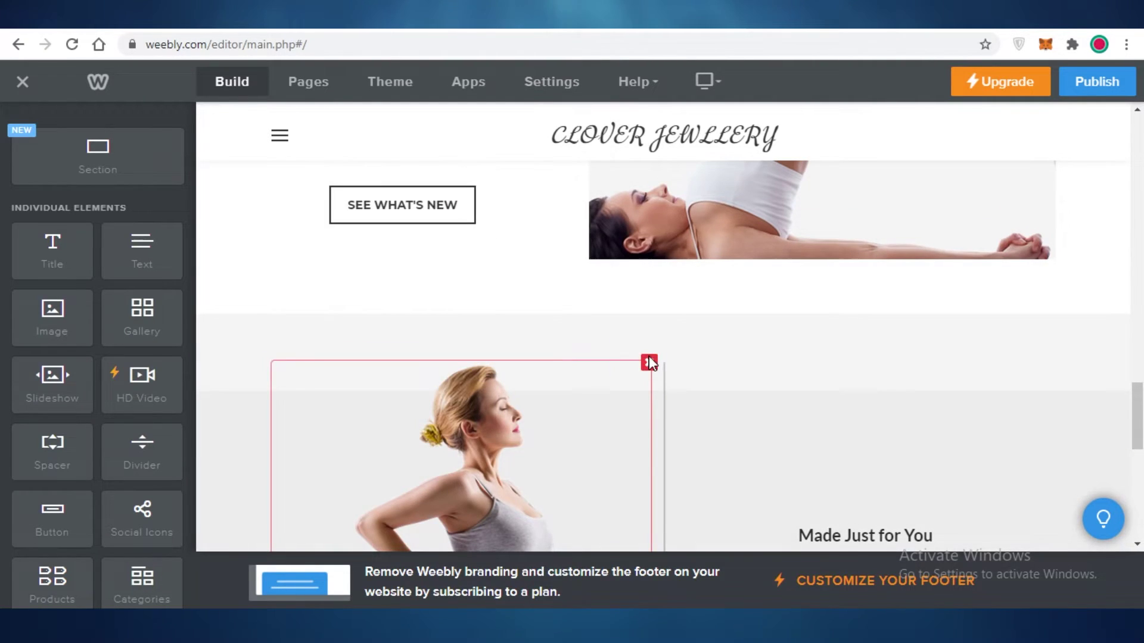
left_click(649, 362)
left_click(610, 318)
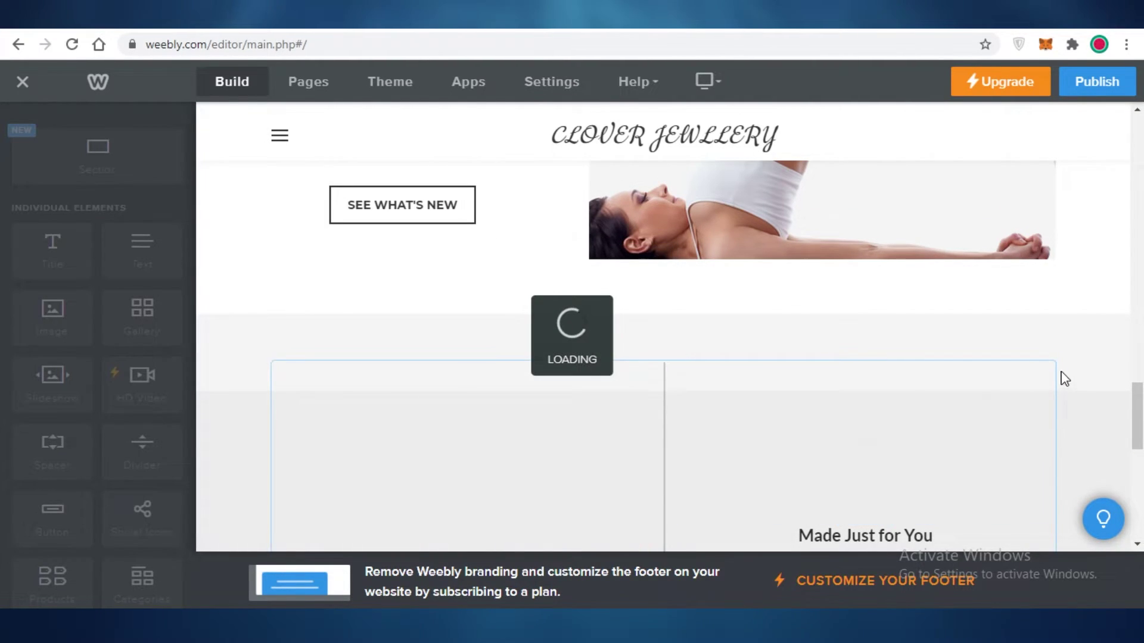
scroll(983, 376, "up", 3)
scroll(759, 357, "down", 5)
scroll(536, 358, "down", 4)
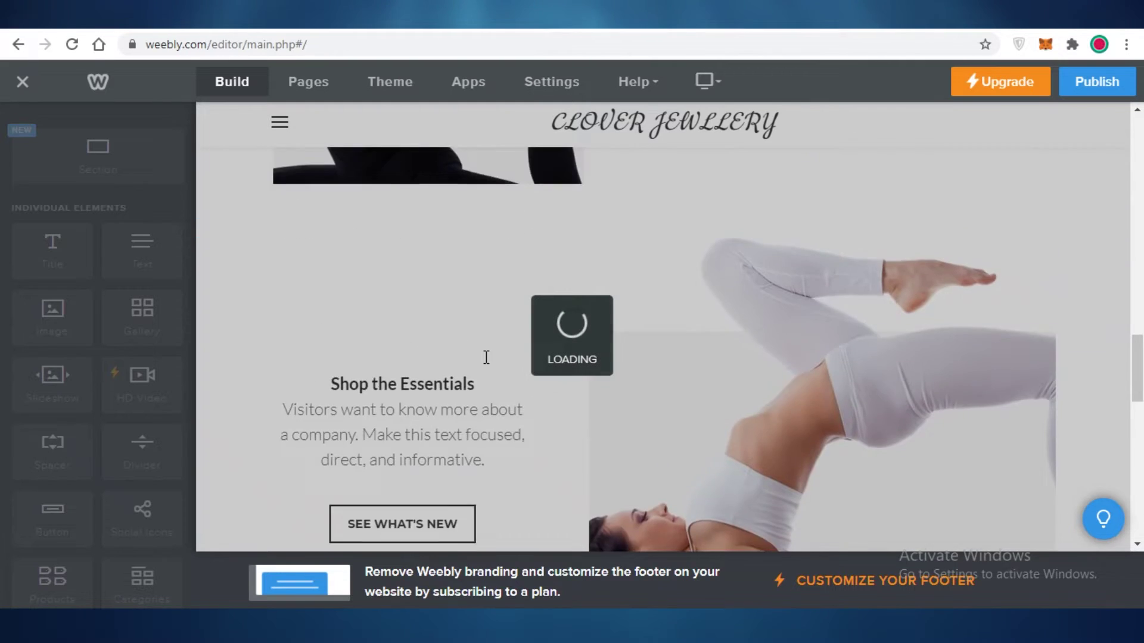
scroll(486, 358, "up", 5)
scroll(339, 260, "up", 5)
scroll(688, 253, "up", 3)
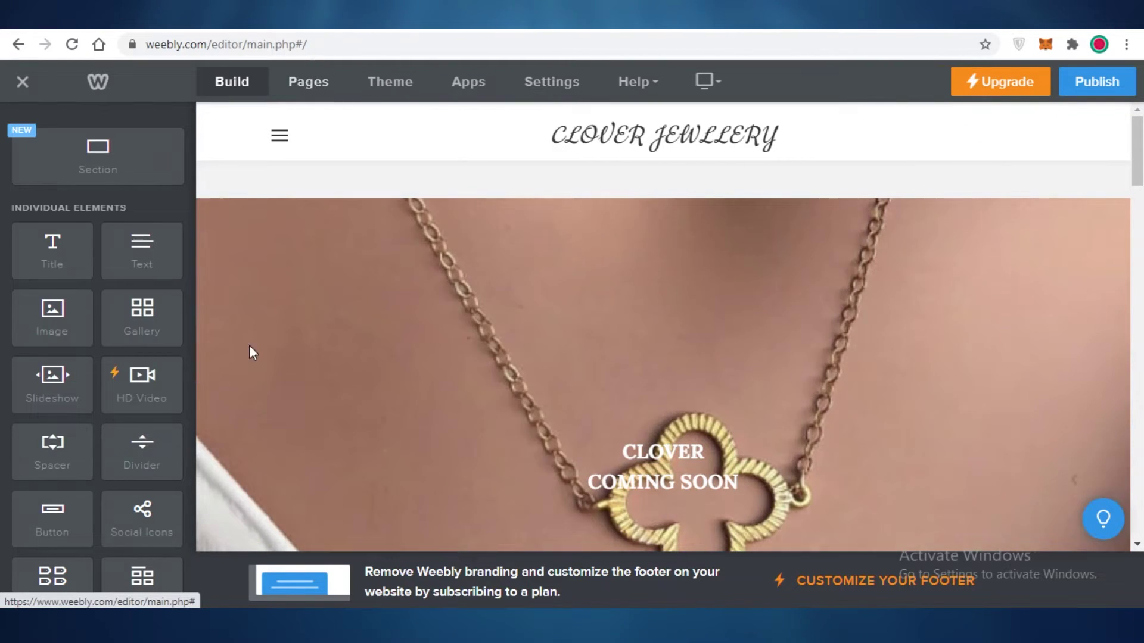
- Toggle the site's navigation menu open and closed, then bring up the Pages list
left_click(280, 136)
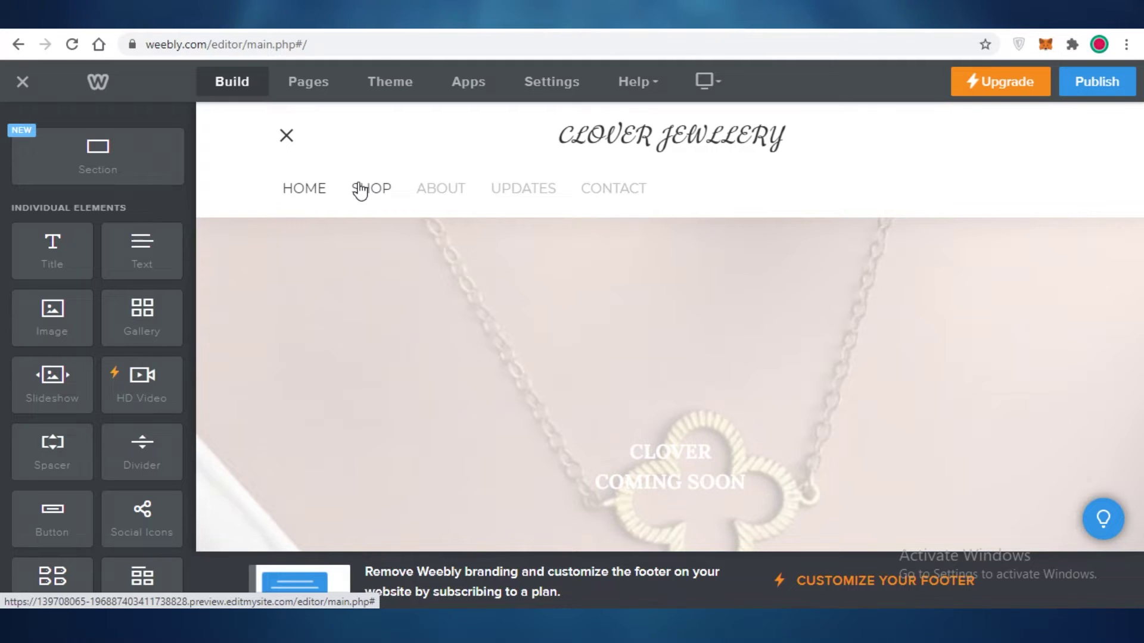
left_click(286, 135)
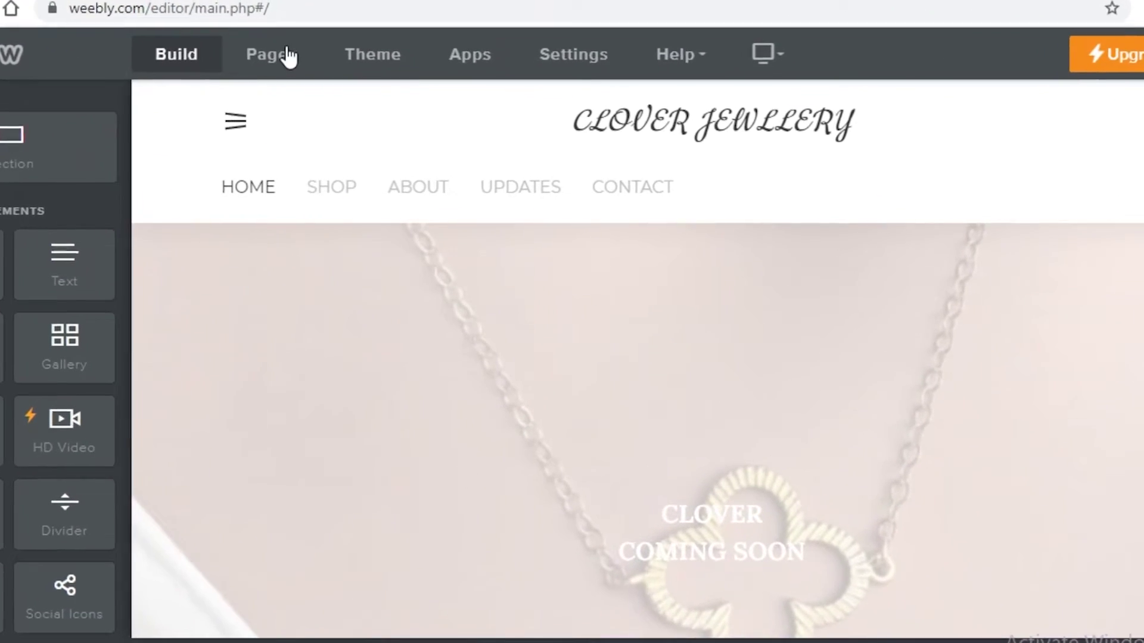
left_click(273, 54)
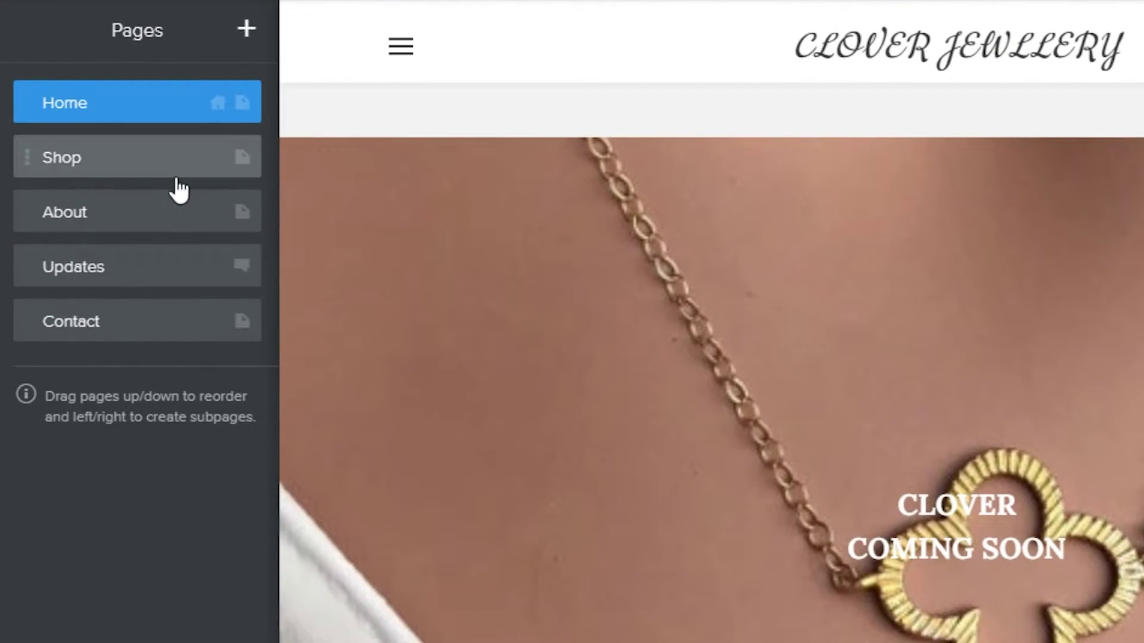
- Add a standard page named NEW DROP and set its header type to No Header
left_click(248, 29)
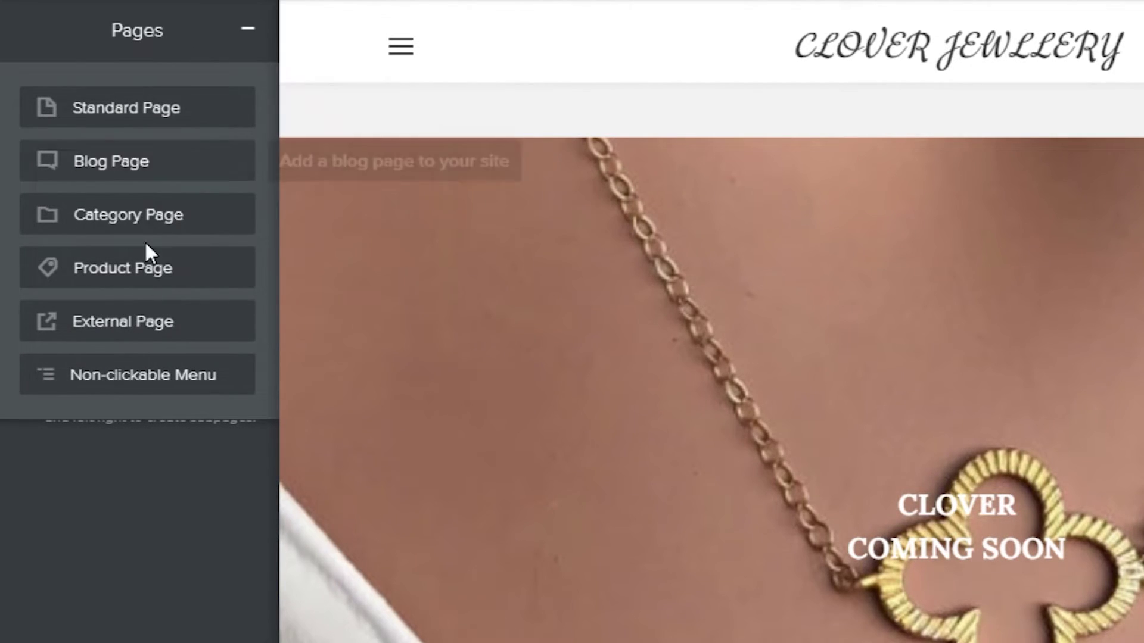
left_click(190, 109)
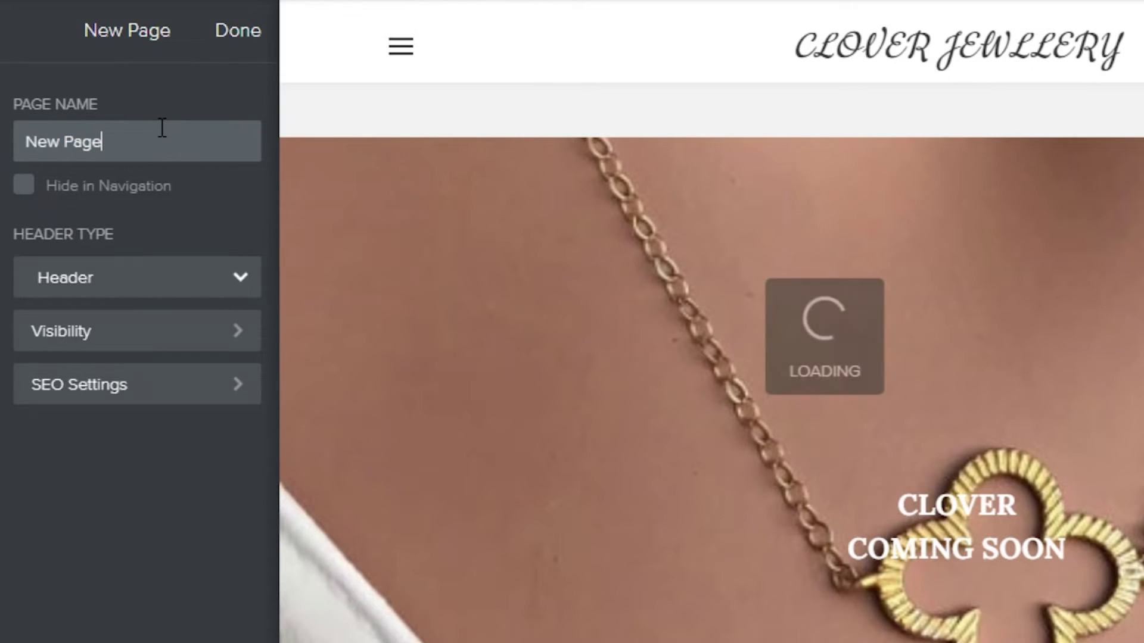
type("N")
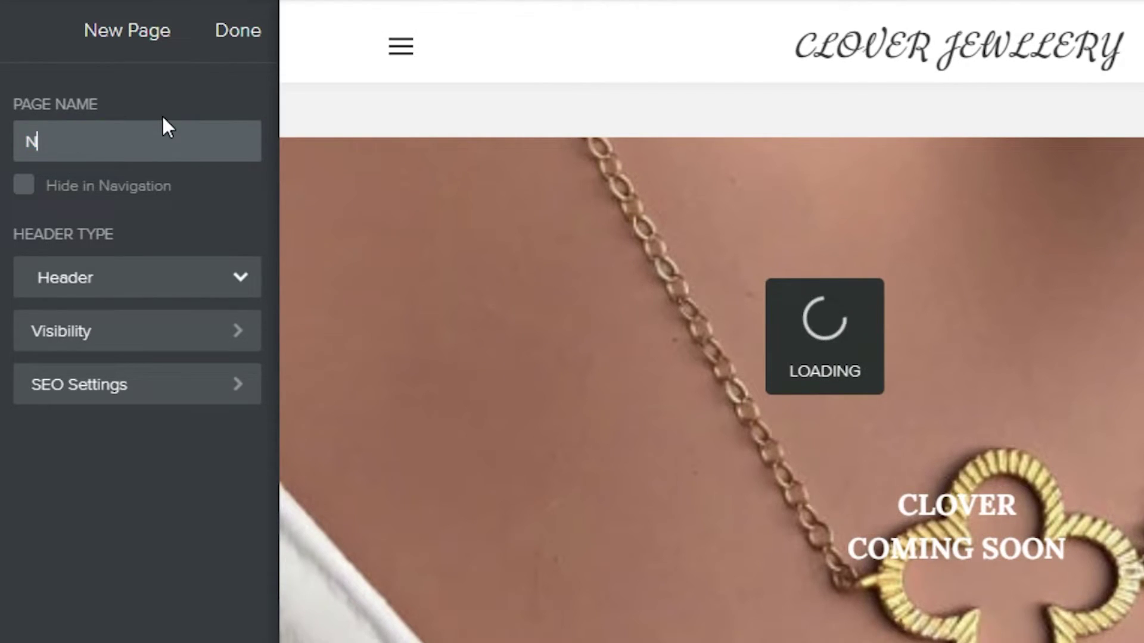
type("EW DRO")
key("BackSpace")
key("BackSpace")
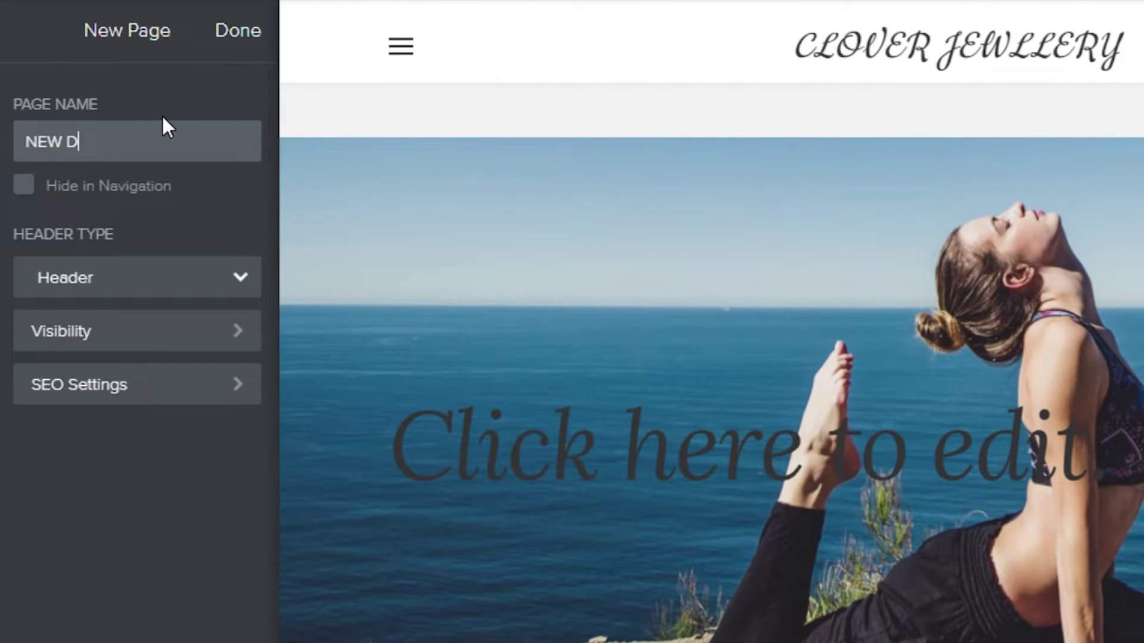
type("ROP")
left_click(125, 277)
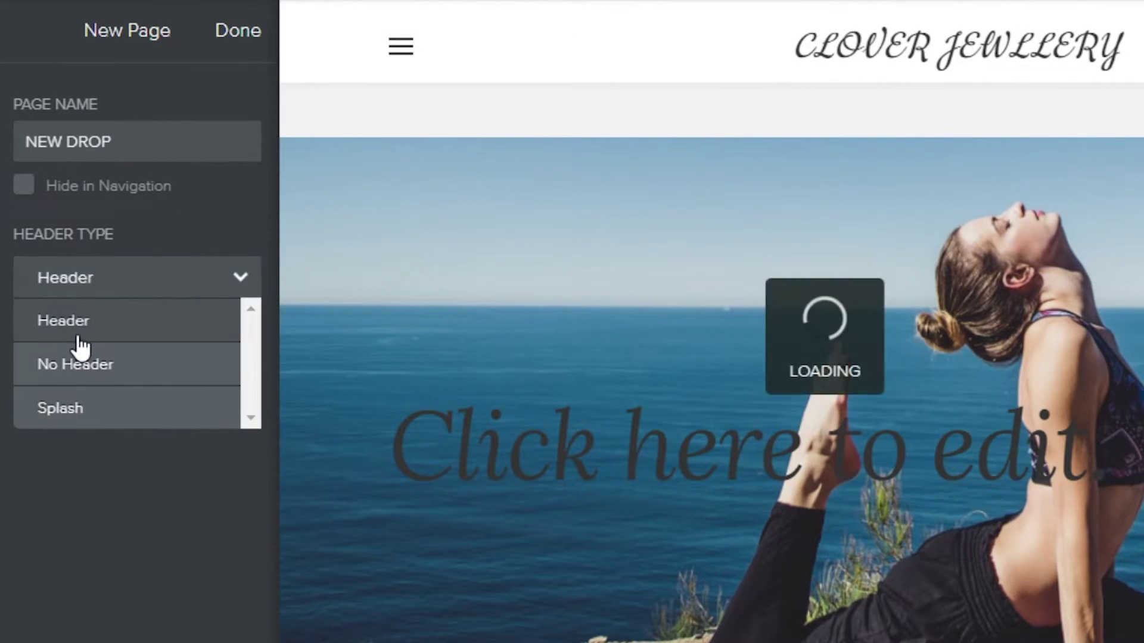
left_click(81, 357)
- Confirm the NEW DROP page's visibility is Public, then publish the site
left_click(114, 333)
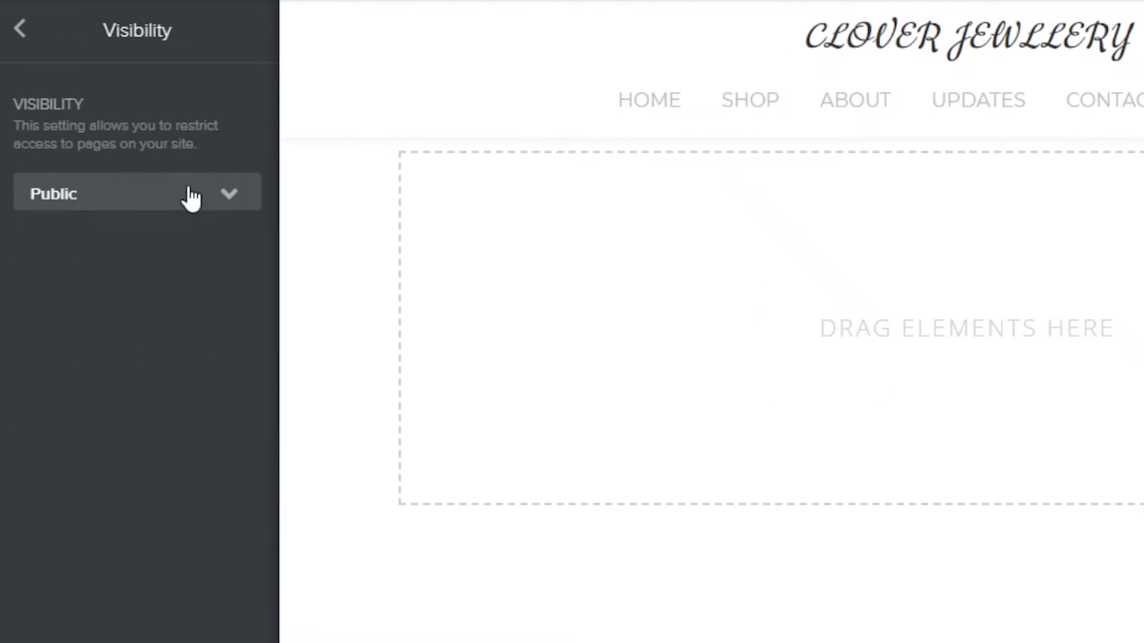
left_click(182, 194)
left_click(182, 224)
left_click(179, 194)
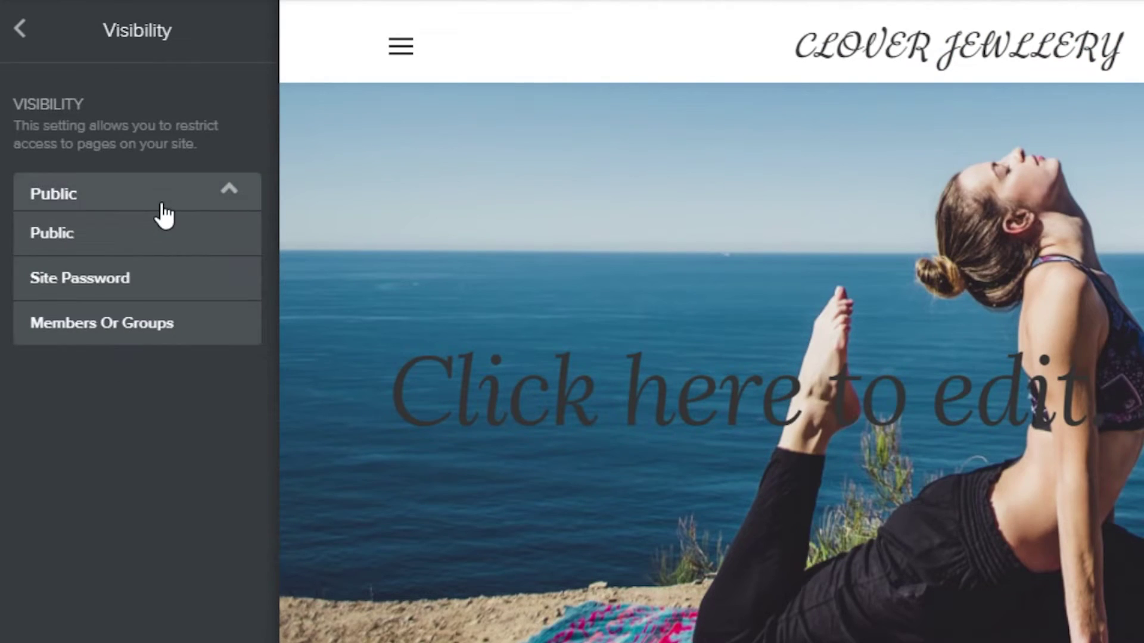
left_click(143, 228)
left_click(20, 28)
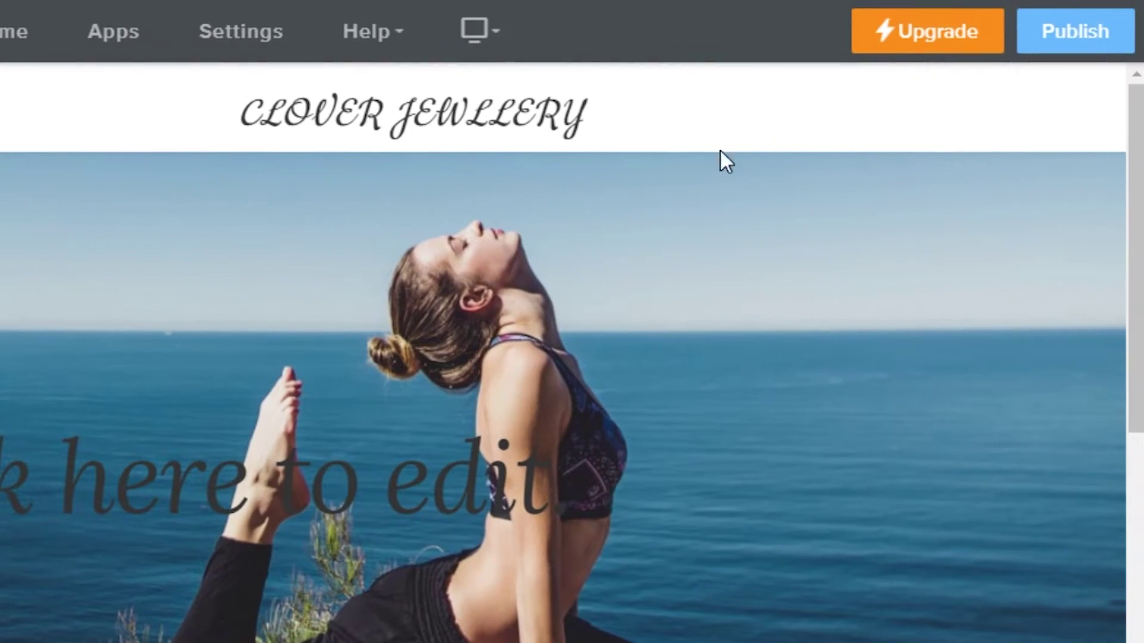
left_click(1075, 31)
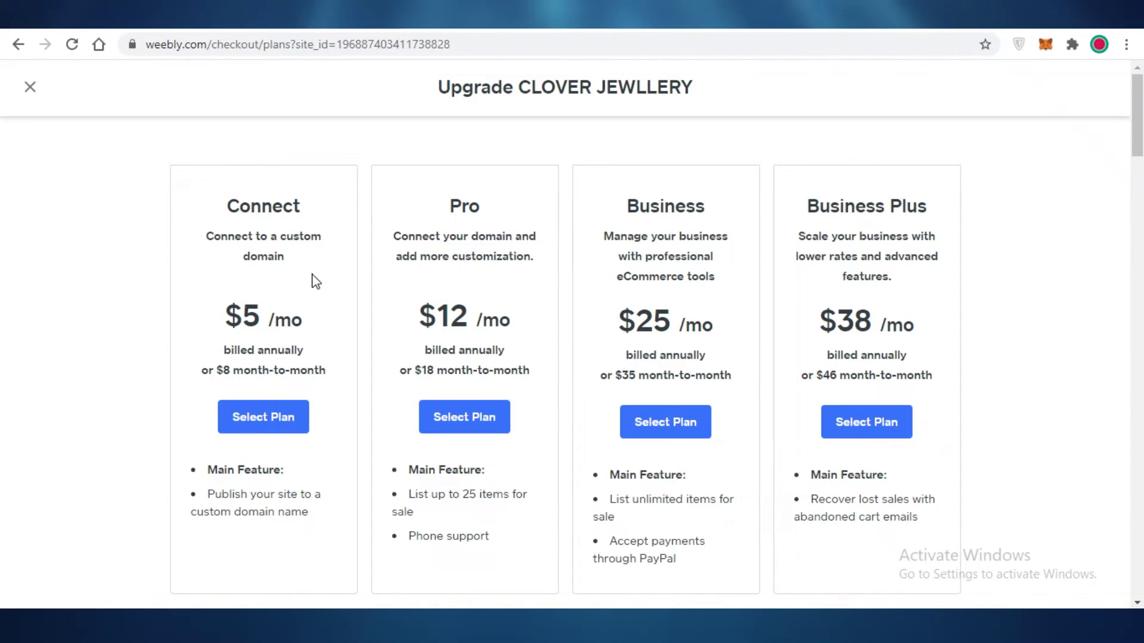
scroll(178, 352, "down", 3)
scroll(179, 358, "down", 4)
scroll(193, 362, "down", 4)
scroll(193, 362, "down", 1)
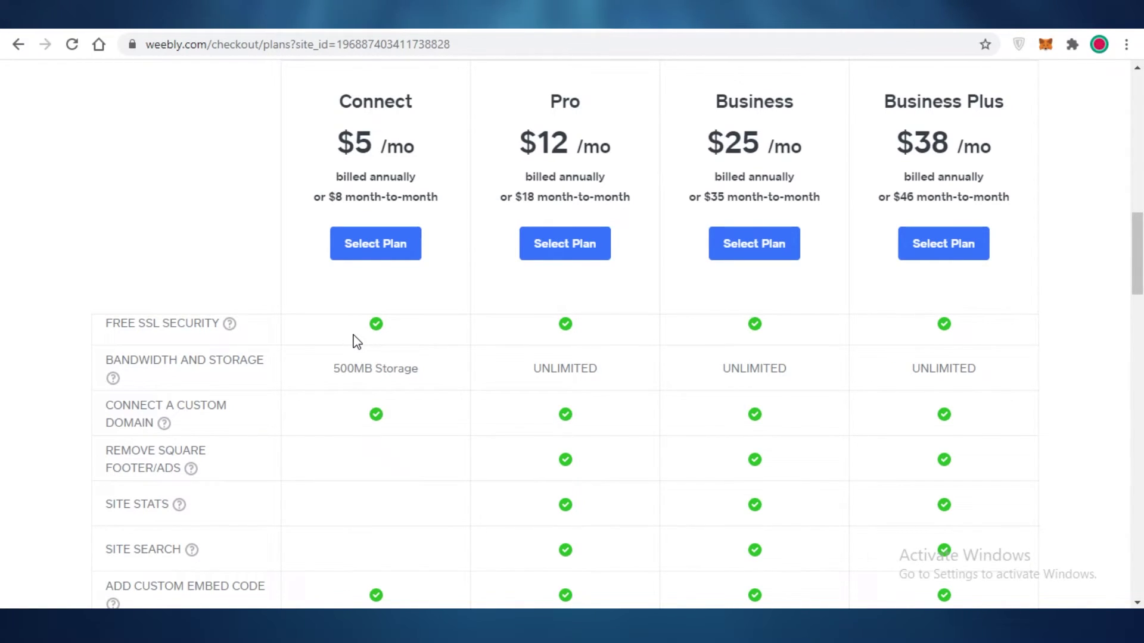
scroll(393, 411, "down", 3)
scroll(397, 411, "up", 1)
scroll(401, 409, "down", 1)
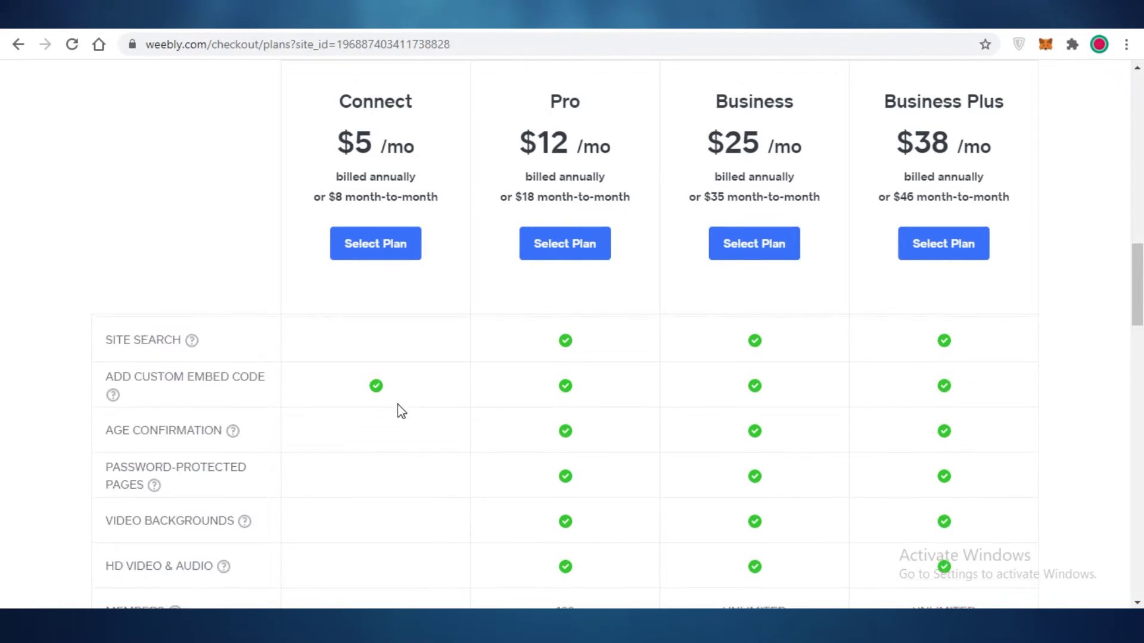
scroll(400, 410, "down", 5)
scroll(374, 472, "down", 3)
scroll(373, 472, "down", 3)
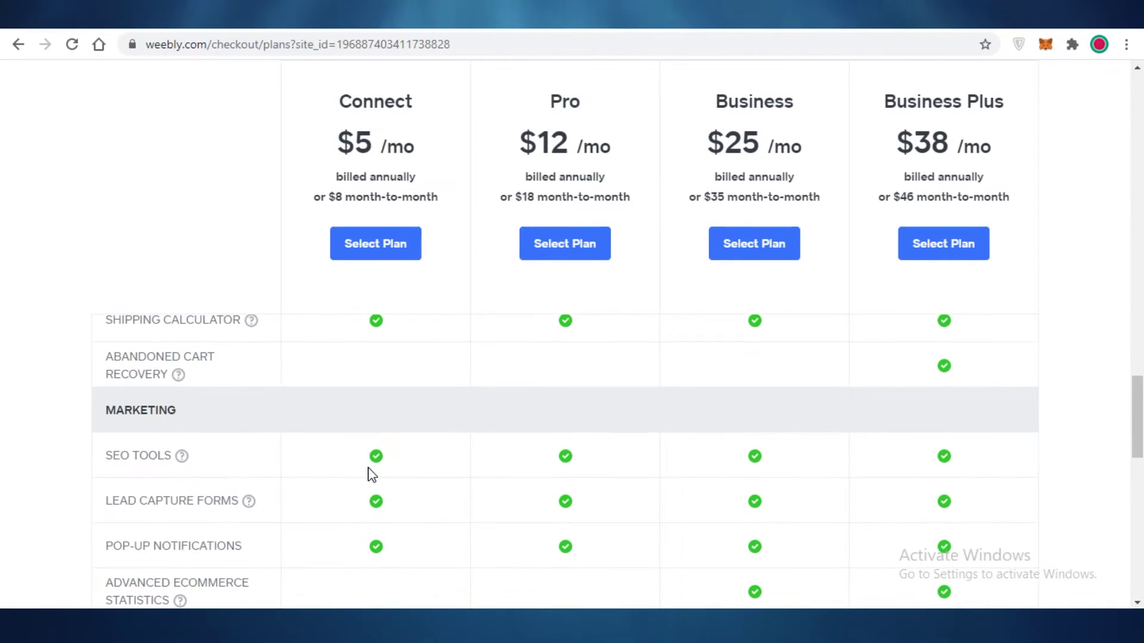
scroll(371, 447, "up", 2)
scroll(376, 437, "down", 1)
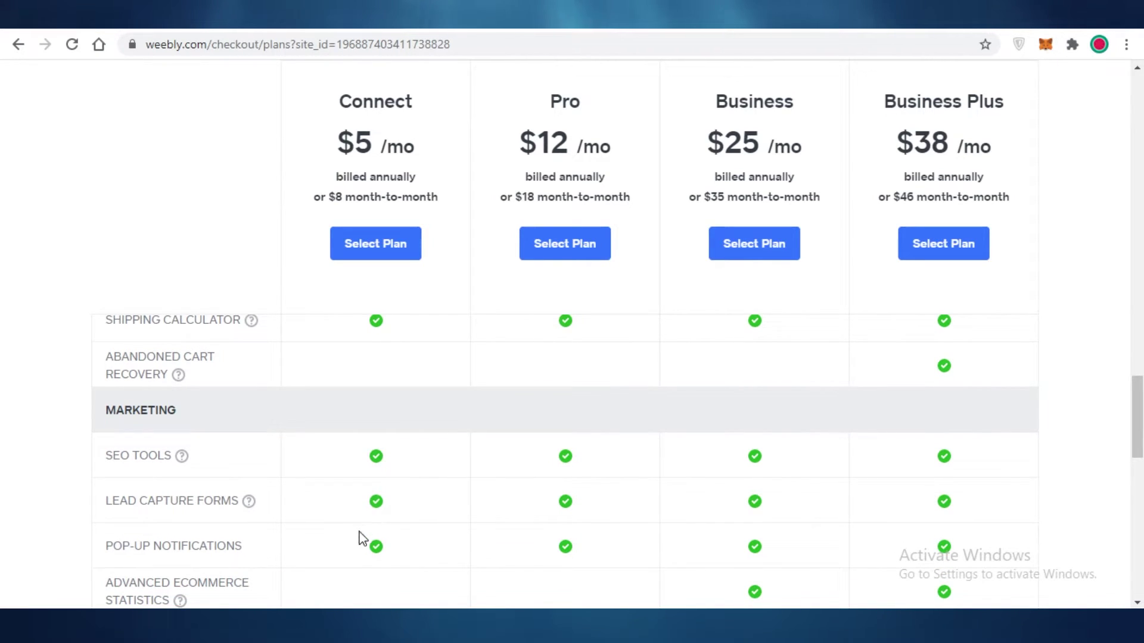
scroll(357, 556, "down", 1)
scroll(356, 556, "down", 3)
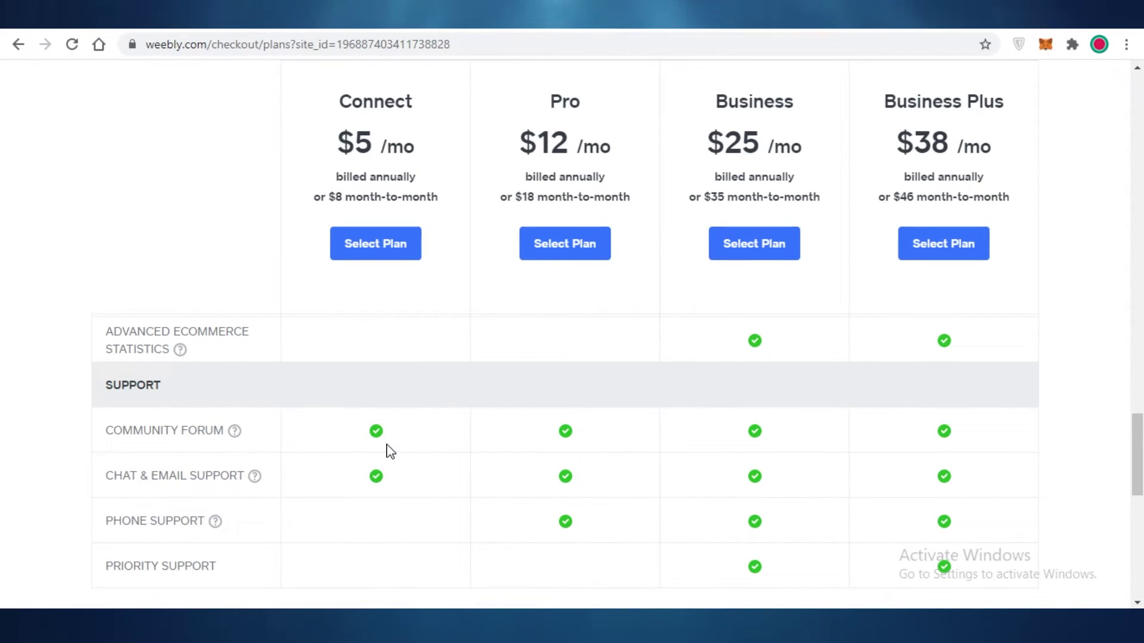
scroll(389, 483, "down", 4)
scroll(400, 495, "down", 1)
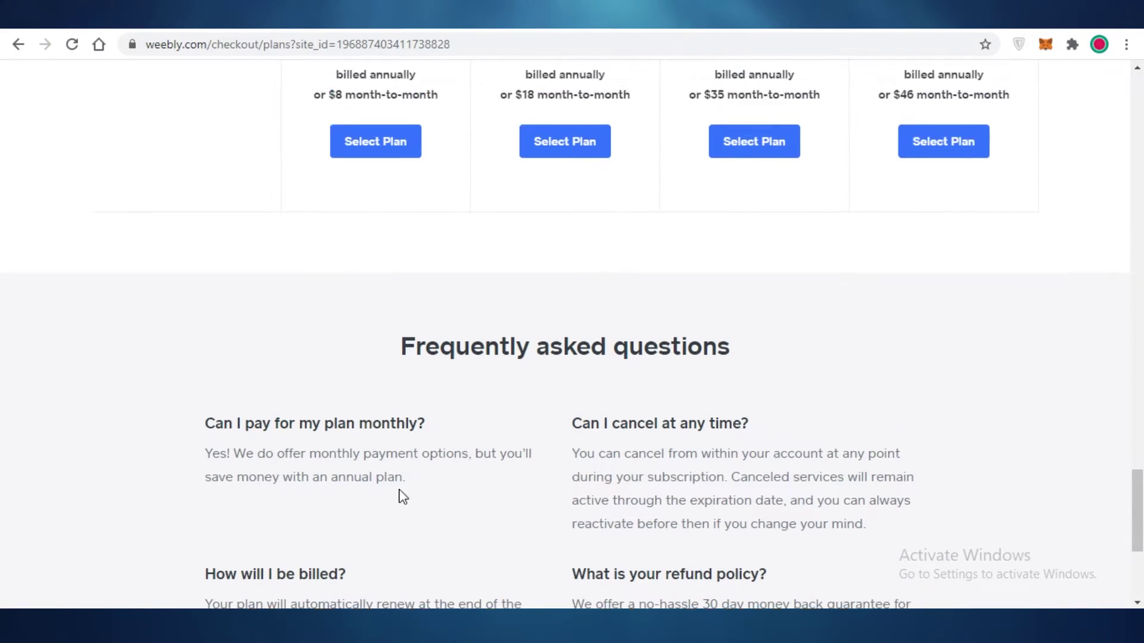
scroll(400, 495, "up", 5)
scroll(394, 259, "up", 4)
scroll(394, 260, "up", 5)
scroll(358, 339, "up", 4)
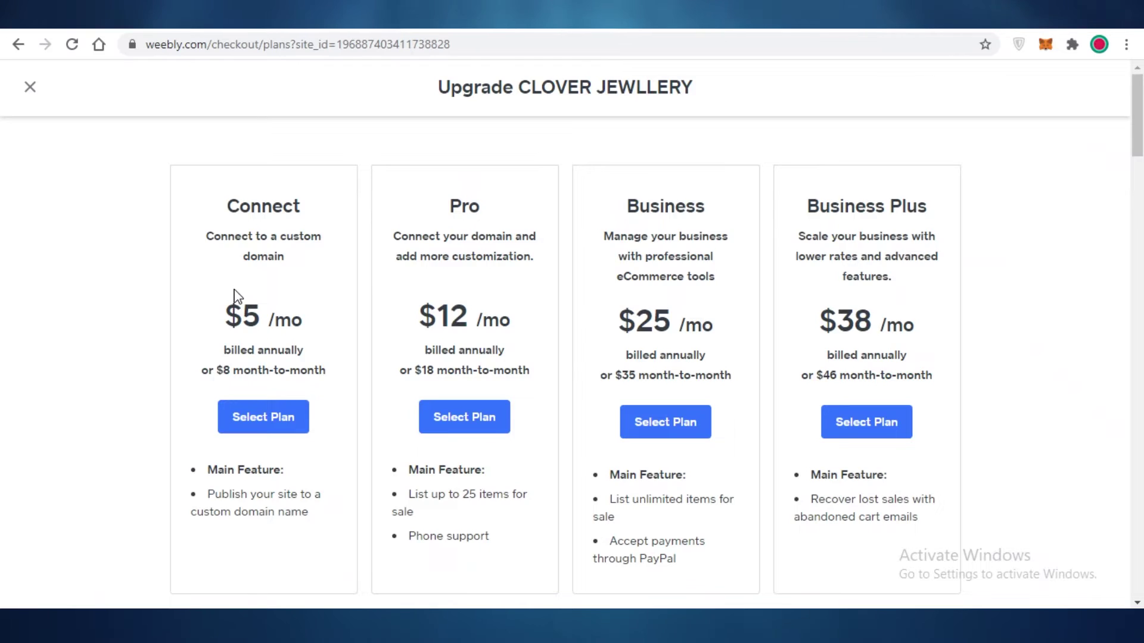
scroll(235, 296, "down", 3)
scroll(277, 305, "up", 1)
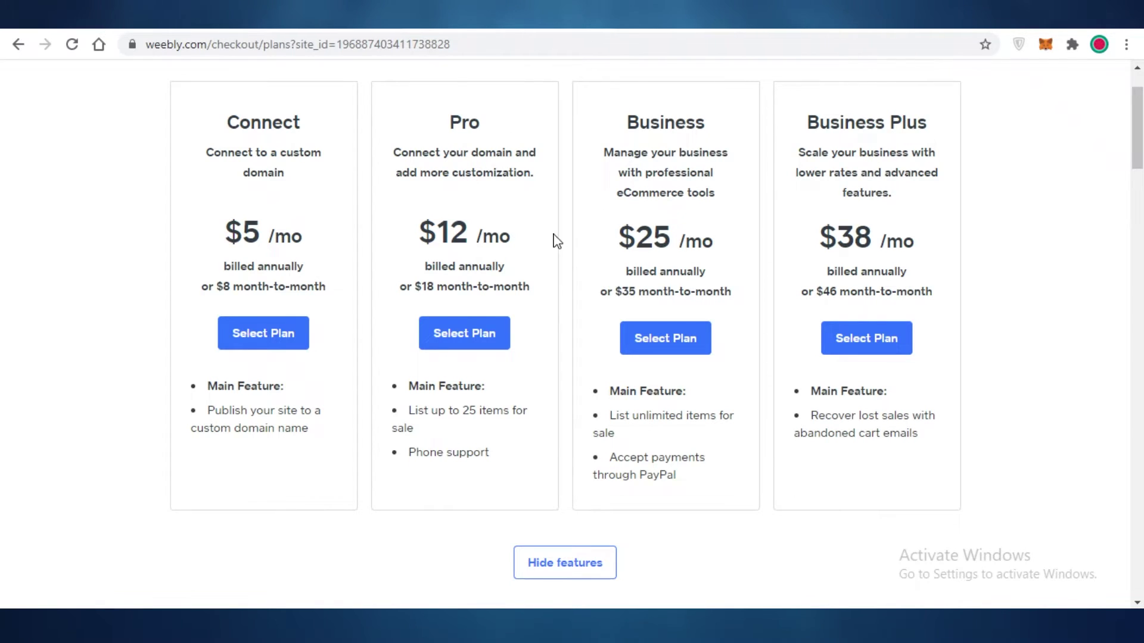
scroll(556, 240, "down", 3)
scroll(447, 269, "up", 1)
scroll(437, 272, "up", 1)
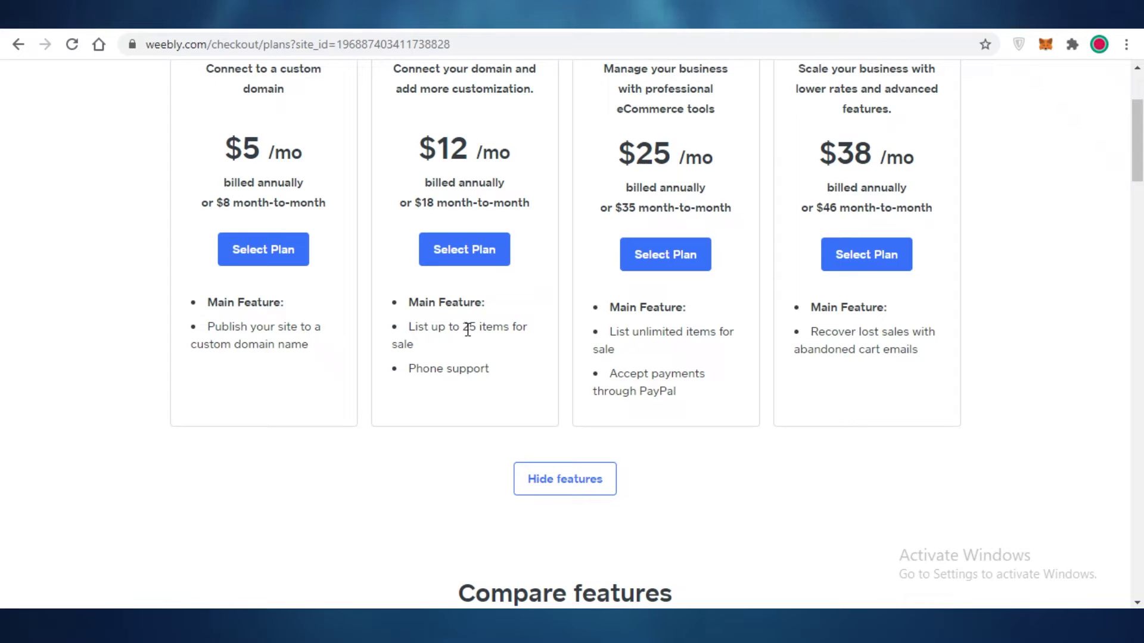
scroll(440, 371, "down", 4)
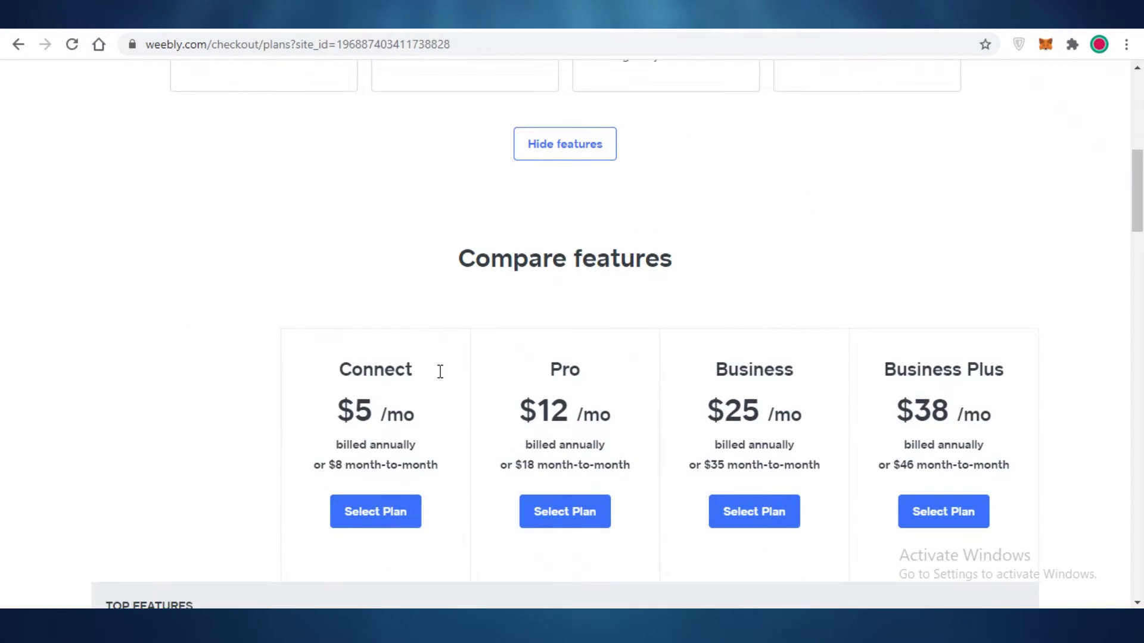
scroll(440, 372, "down", 3)
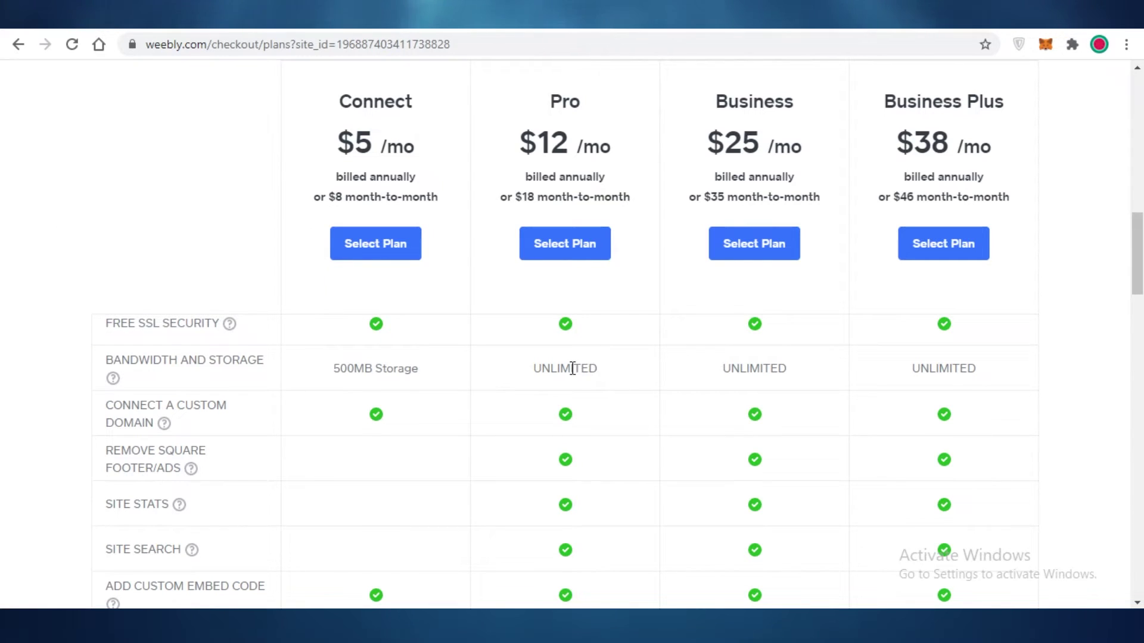
scroll(536, 420, "up", 2)
scroll(539, 442, "down", 2)
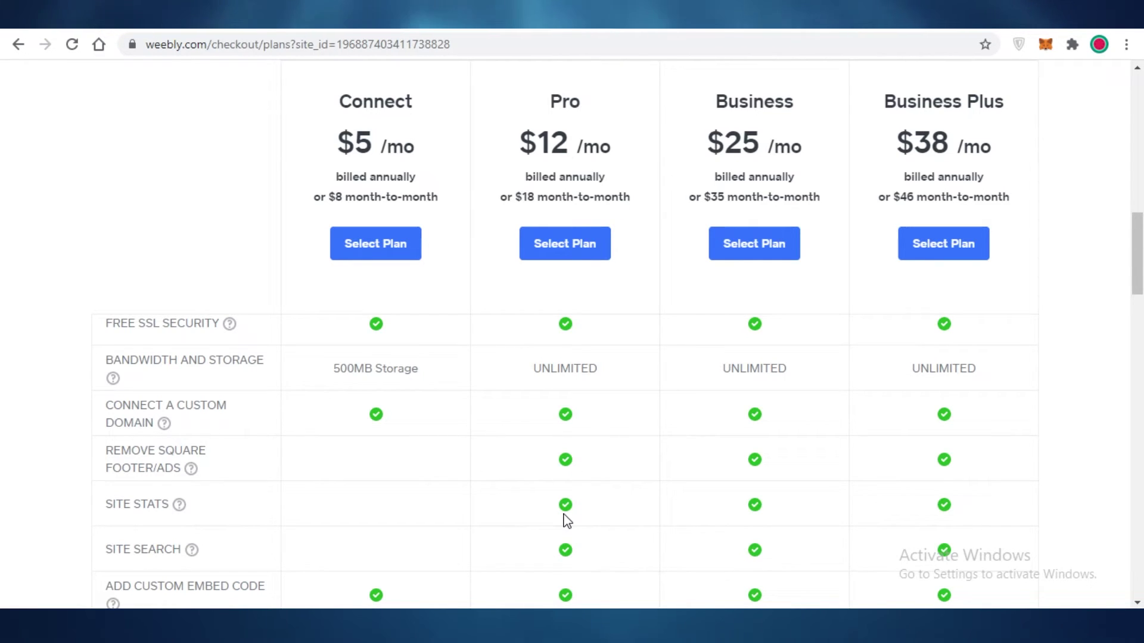
scroll(566, 519, "down", 1)
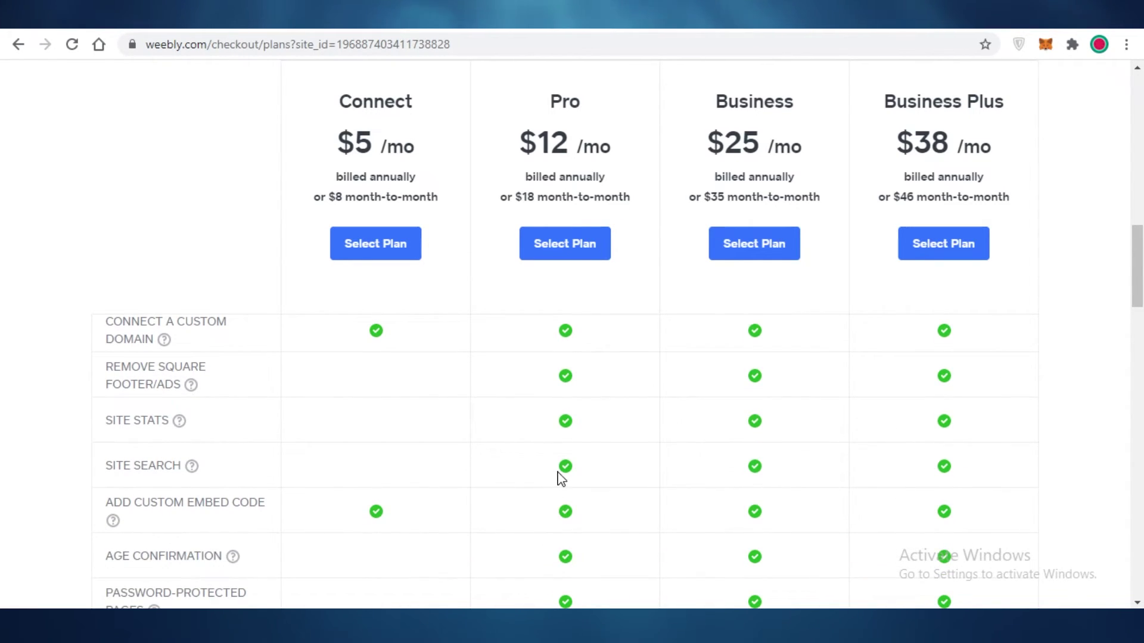
scroll(519, 384, "down", 2)
scroll(518, 393, "down", 1)
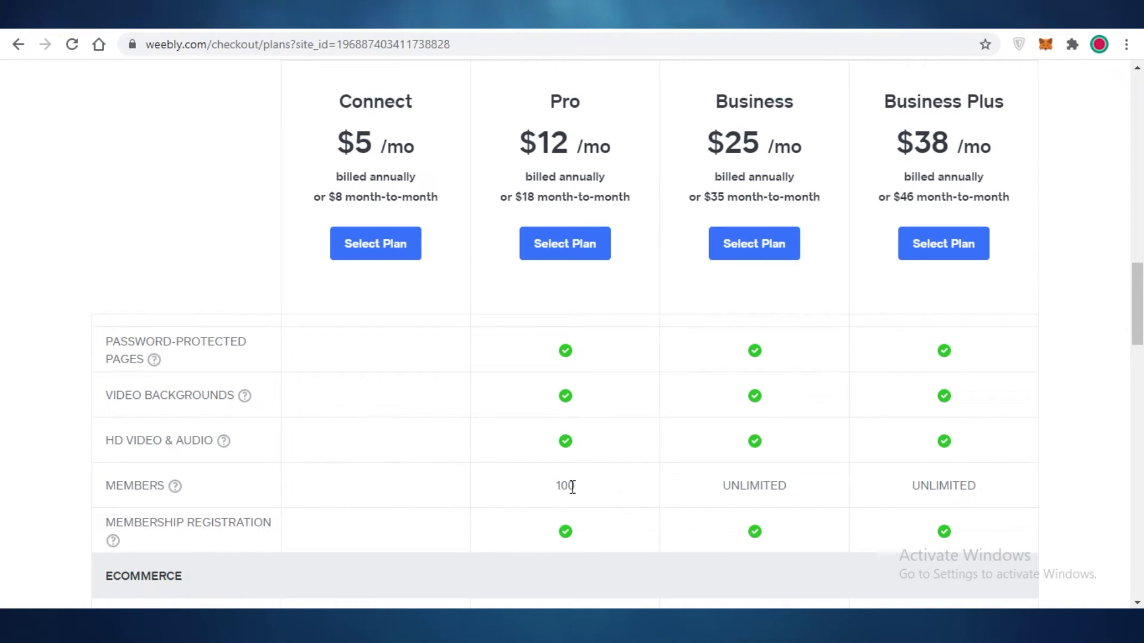
scroll(577, 534, "down", 1)
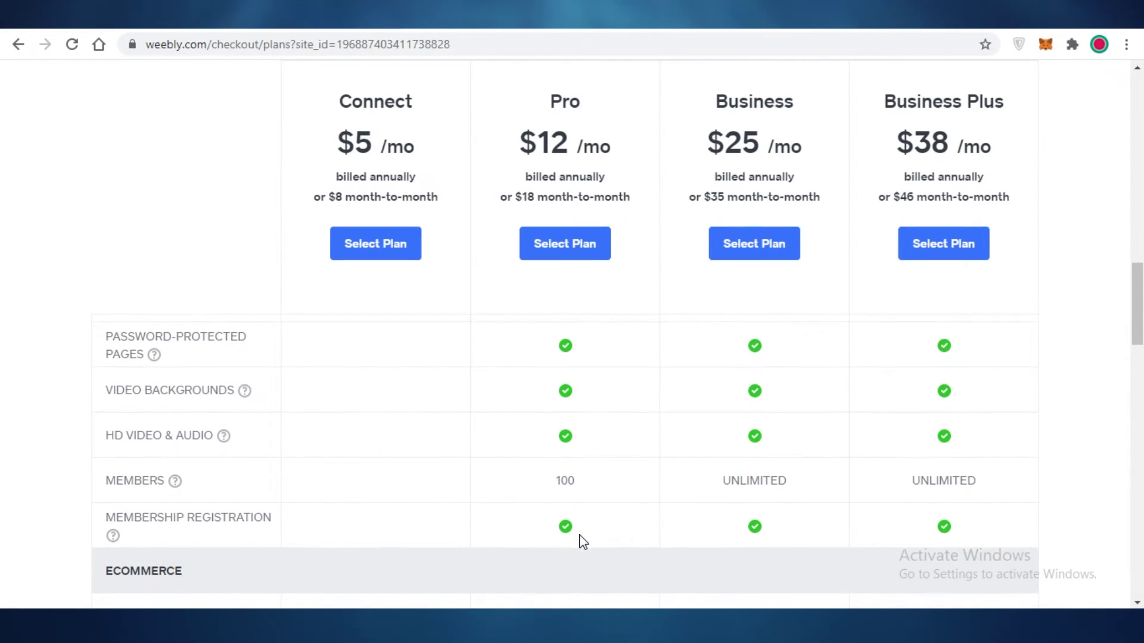
scroll(581, 527, "down", 2)
scroll(580, 519, "up", 3)
scroll(604, 357, "down", 3)
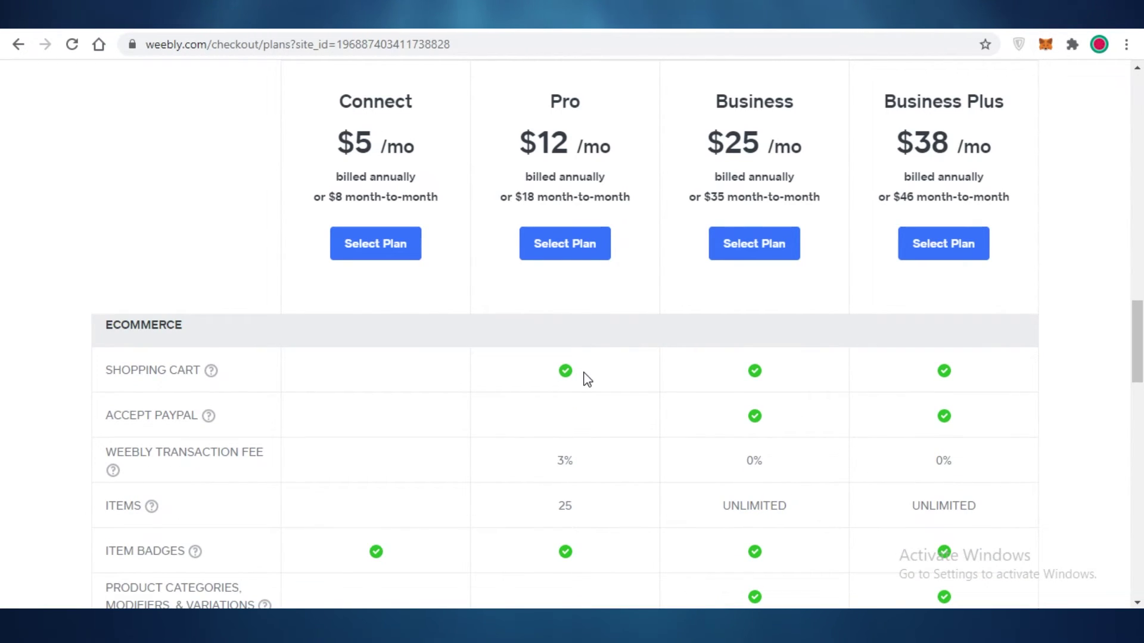
scroll(585, 379, "down", 1)
scroll(576, 421, "down", 2)
scroll(574, 426, "down", 3)
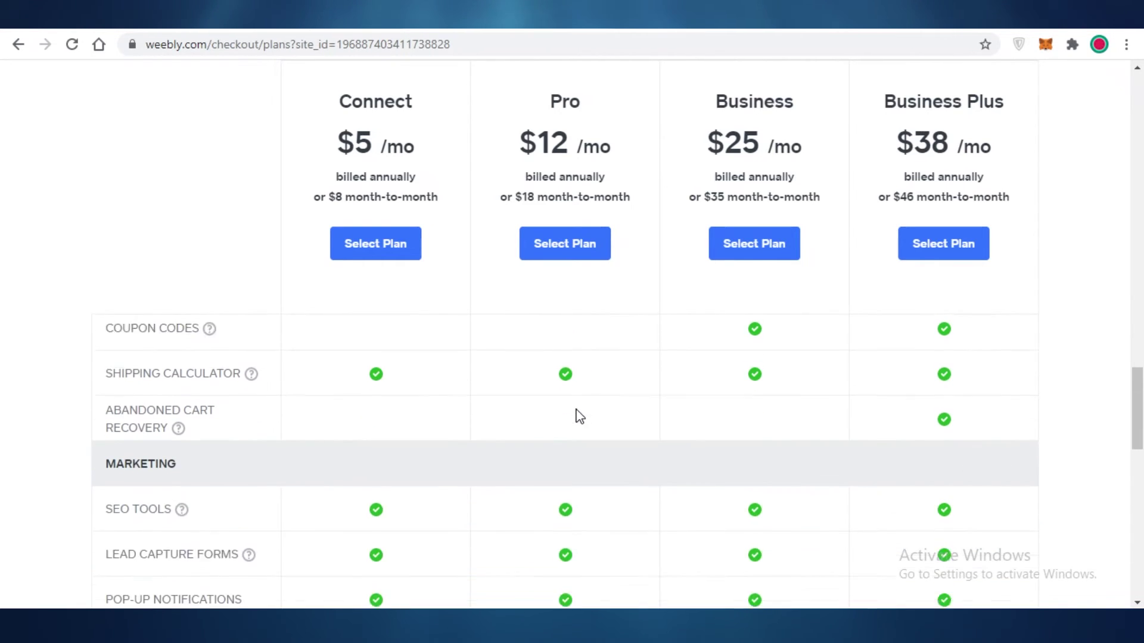
scroll(575, 420, "down", 1)
scroll(563, 319, "down", 4)
scroll(357, 268, "up", 2)
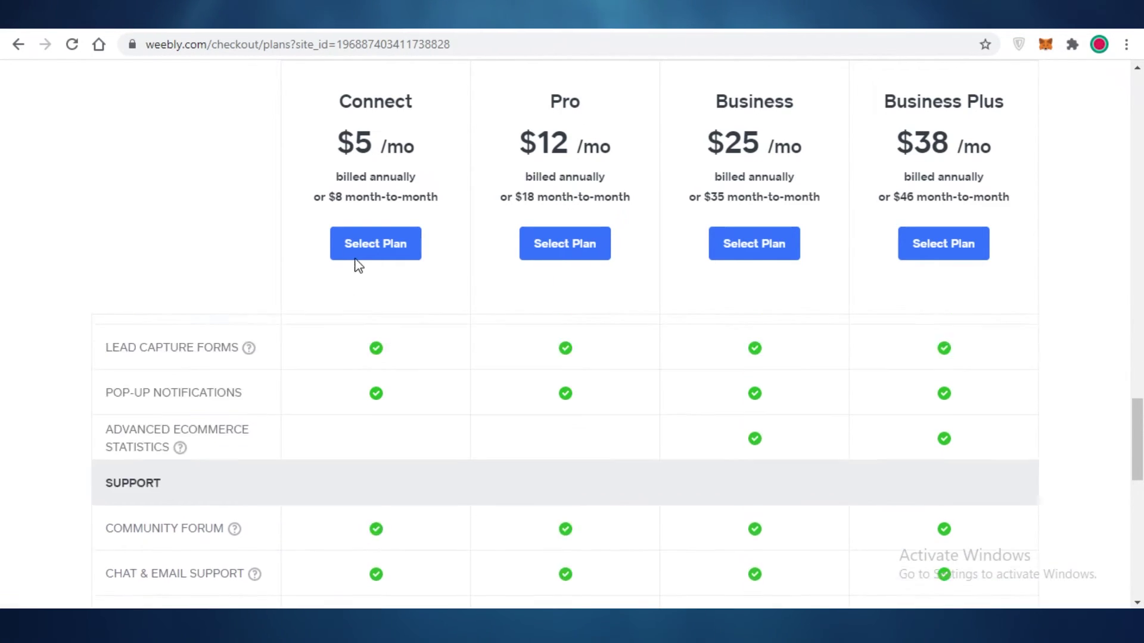
scroll(367, 349, "up", 2)
scroll(366, 348, "down", 1)
mouse_move(1135, 439)
left_mouse_down()
mouse_move(1135, 116)
mouse_move(1112, 232)
mouse_move(1135, 89)
mouse_move(1135, 224)
mouse_move(1137, 90)
left_mouse_up()
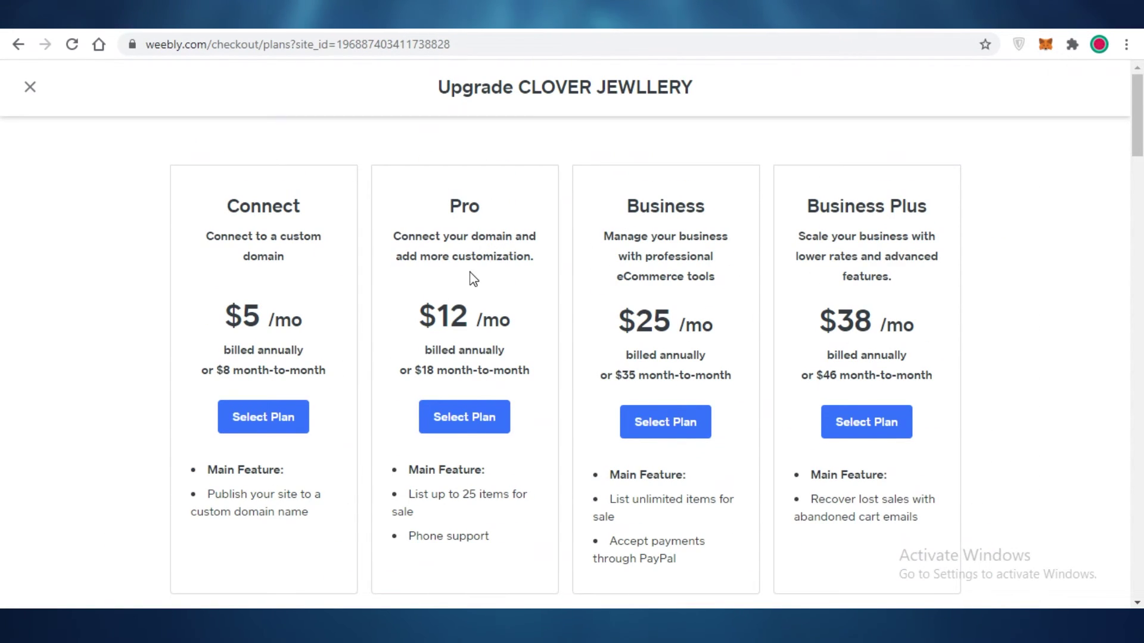
scroll(474, 277, "down", 2)
scroll(474, 277, "up", 2)
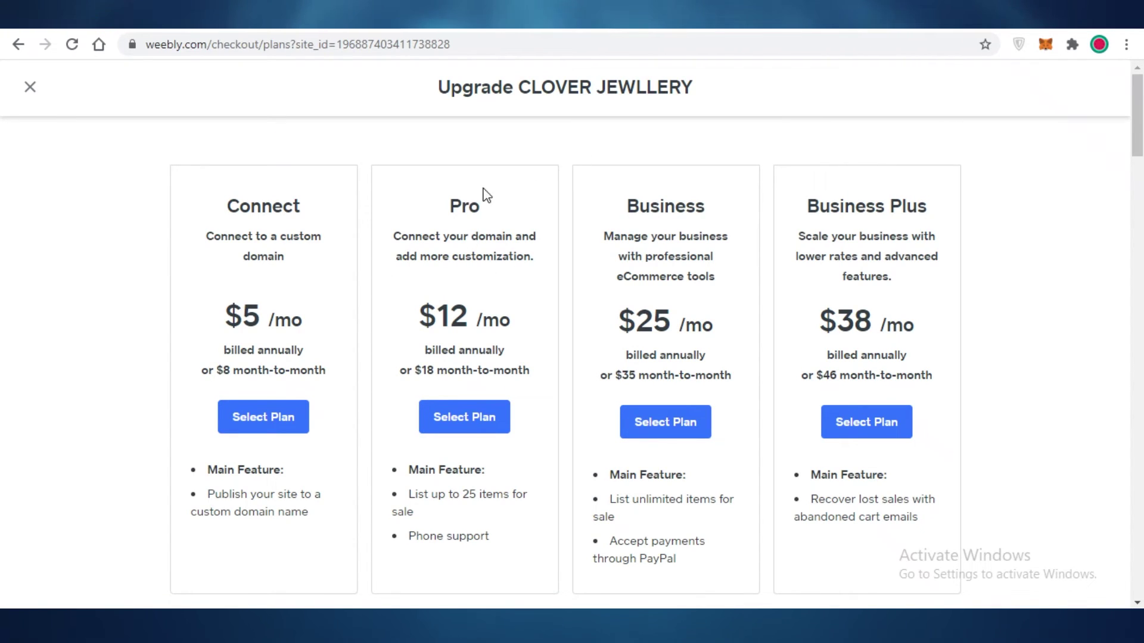
scroll(500, 250, "down", 2)
scroll(554, 286, "up", 2)
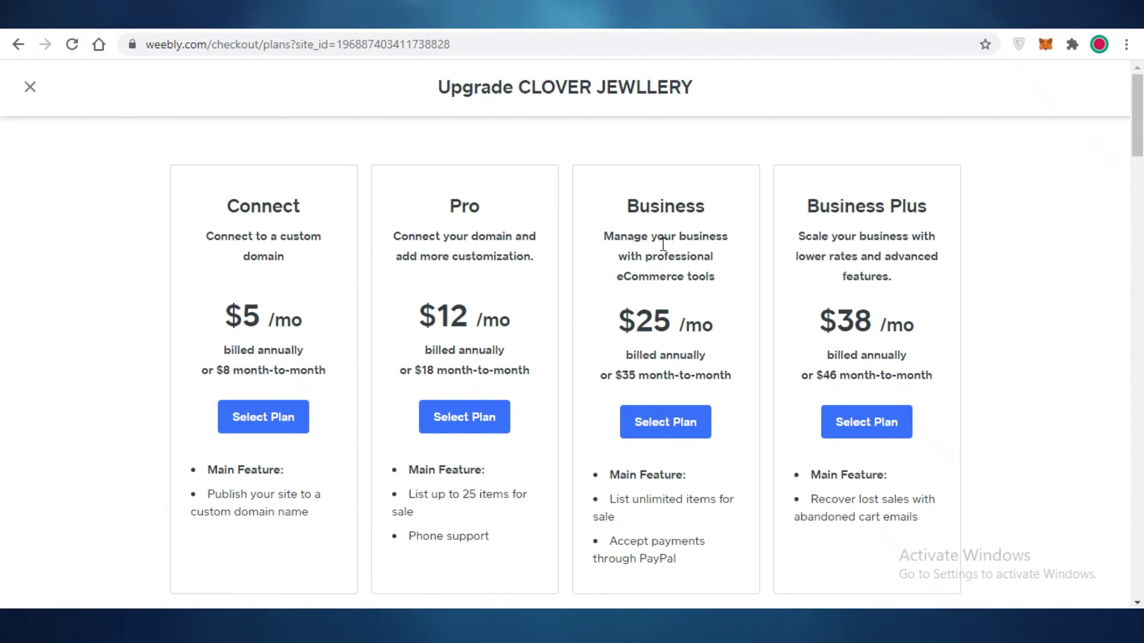
scroll(672, 294, "down", 2)
scroll(644, 340, "up", 2)
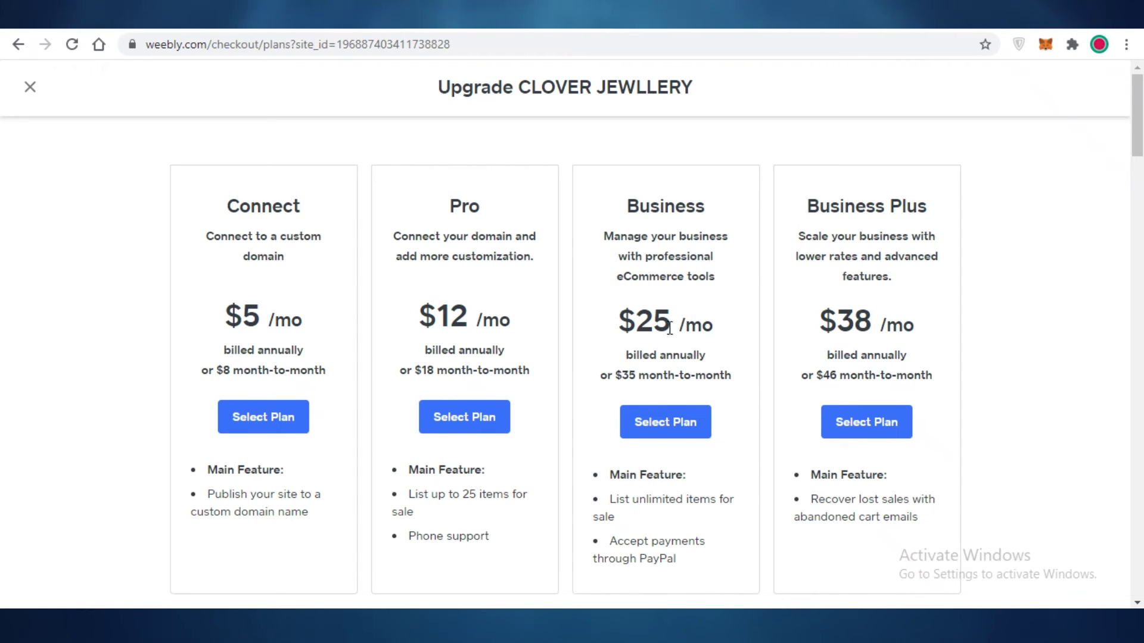
scroll(630, 338, "down", 5)
scroll(631, 337, "up", 2)
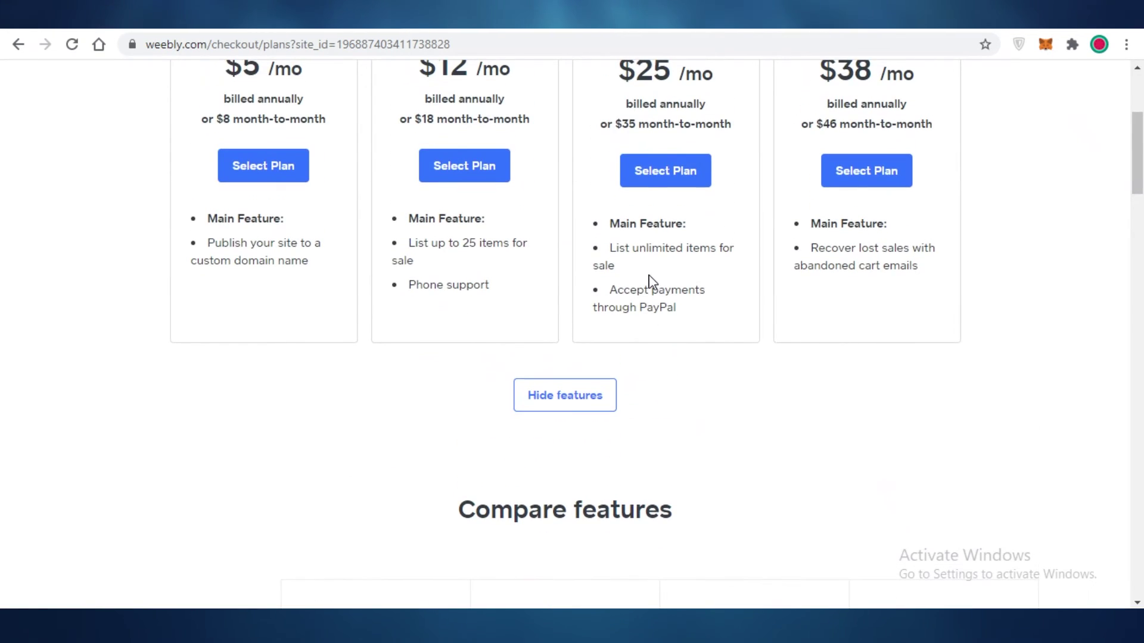
scroll(628, 308, "down", 1)
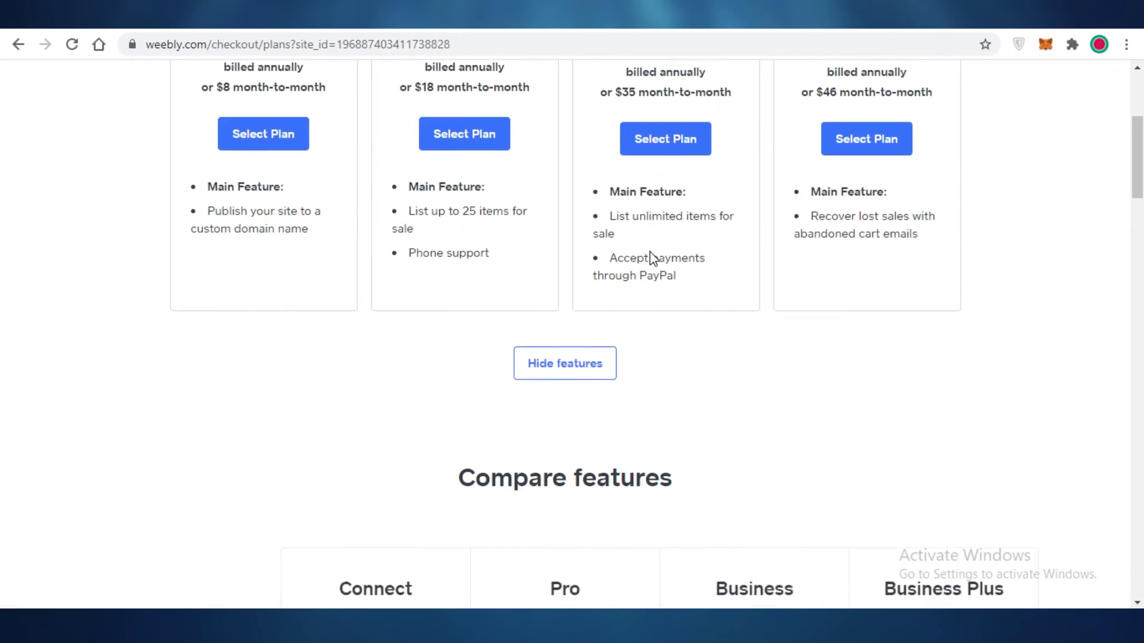
scroll(647, 260, "down", 4)
scroll(647, 272, "down", 3)
scroll(646, 273, "up", 3)
scroll(626, 304, "up", 3)
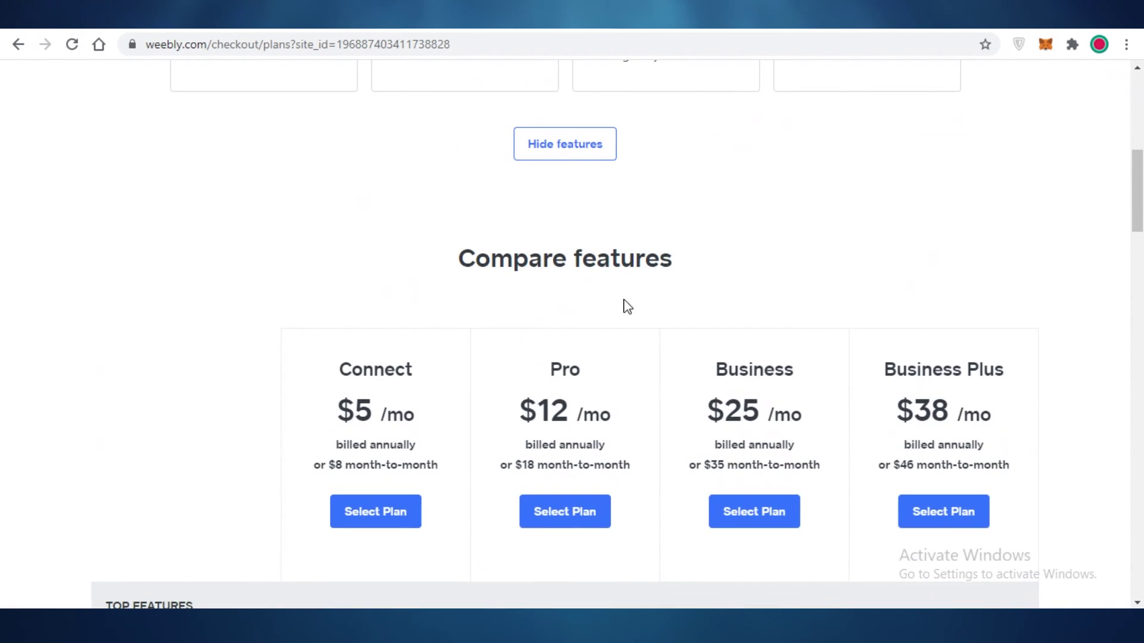
scroll(625, 303, "up", 4)
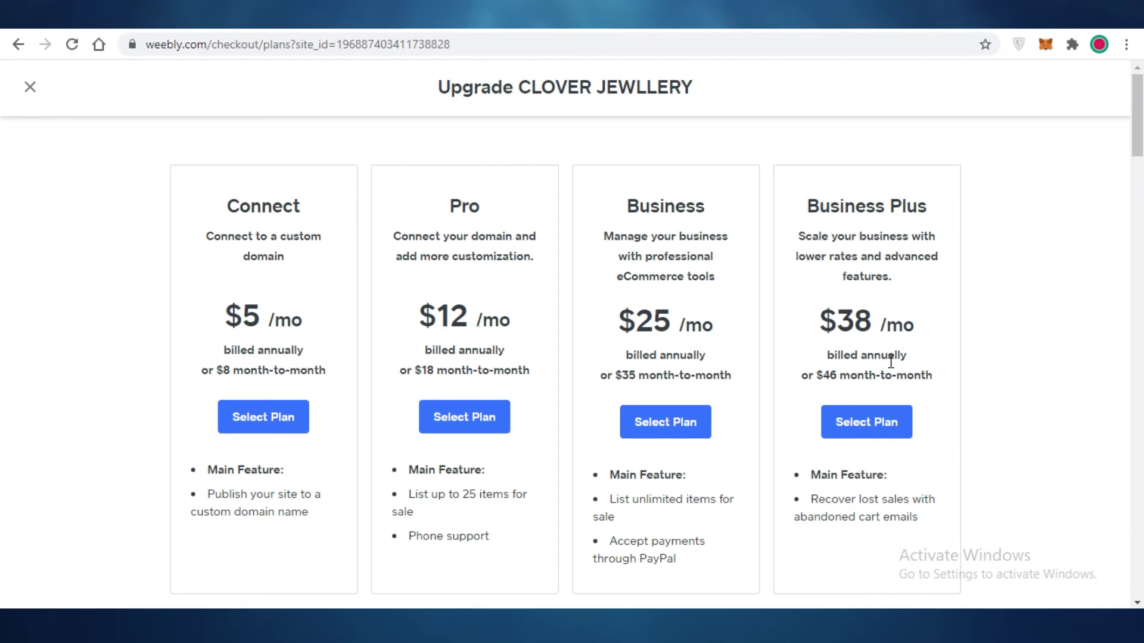
scroll(954, 402, "down", 2)
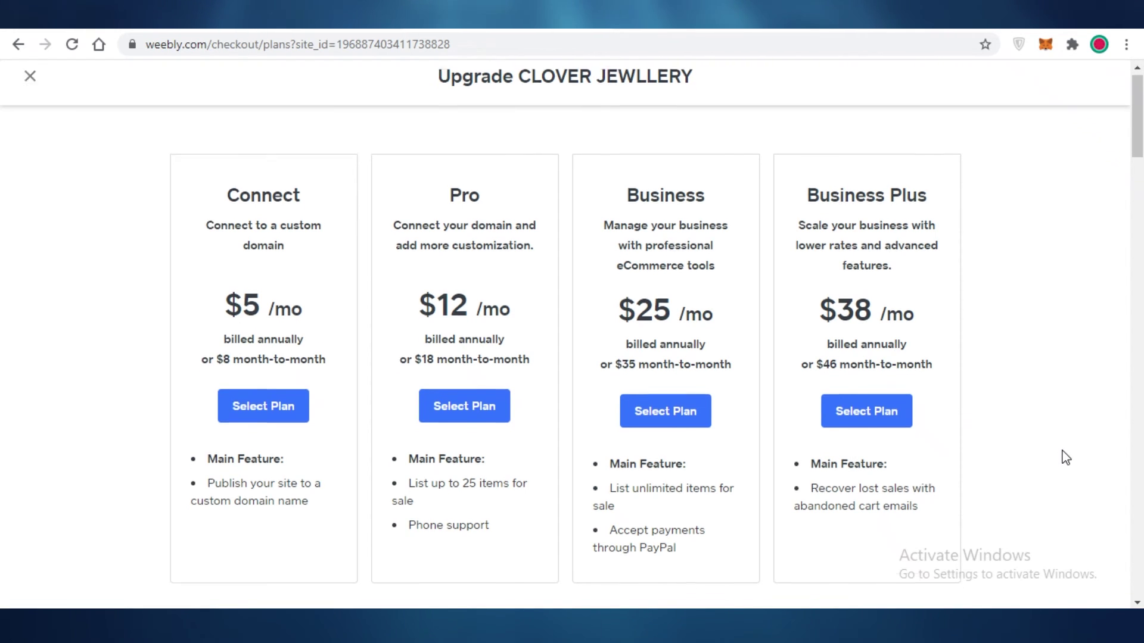
scroll(954, 402, "down", 1)
scroll(954, 393, "up", 2)
scroll(947, 312, "up", 2)
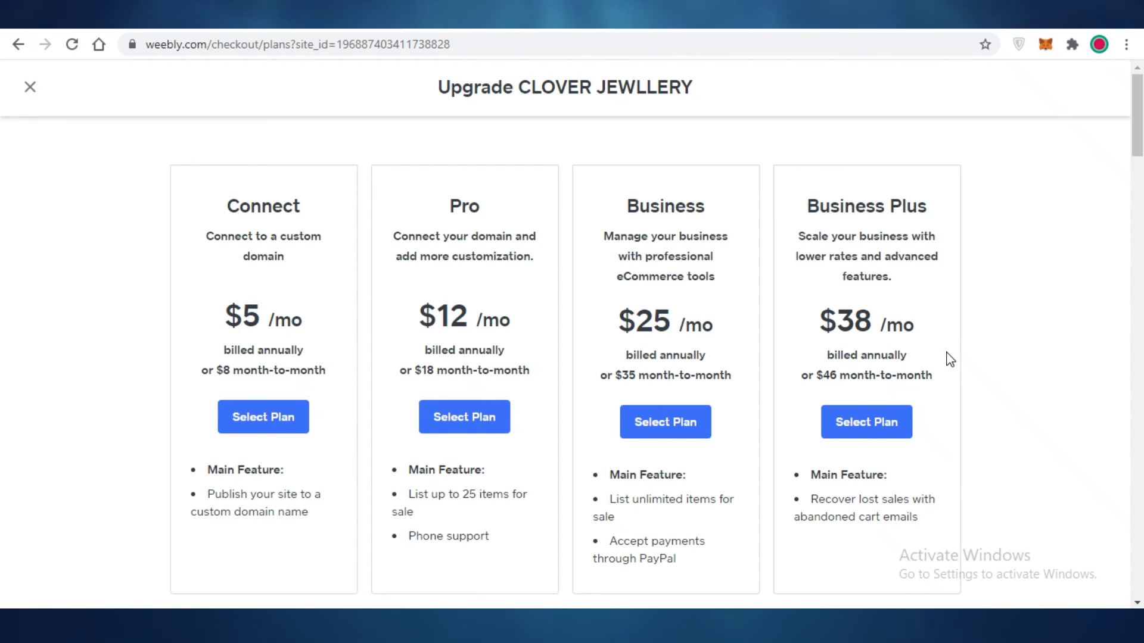
scroll(938, 375, "down", 2)
scroll(938, 380, "down", 3)
scroll(98, 358, "down", 3)
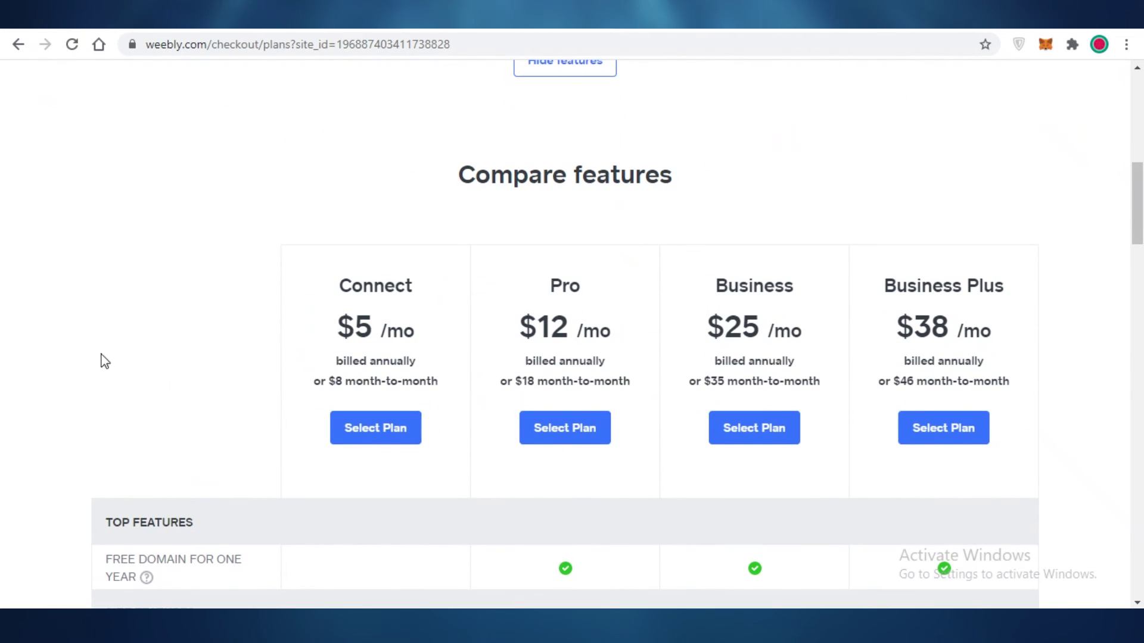
scroll(89, 299, "down", 3)
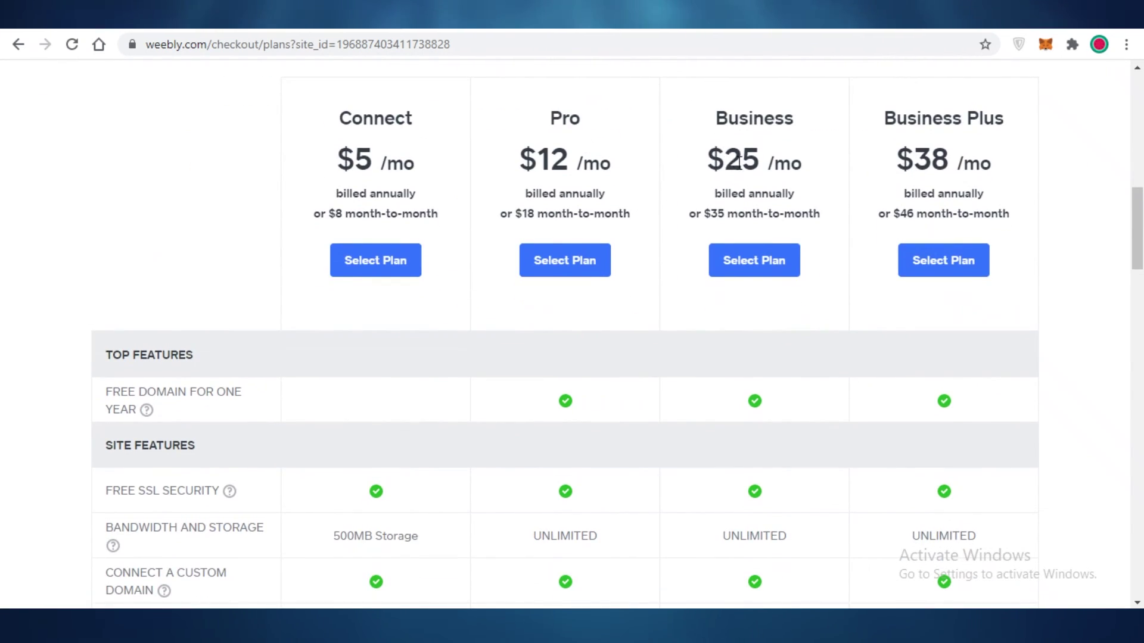